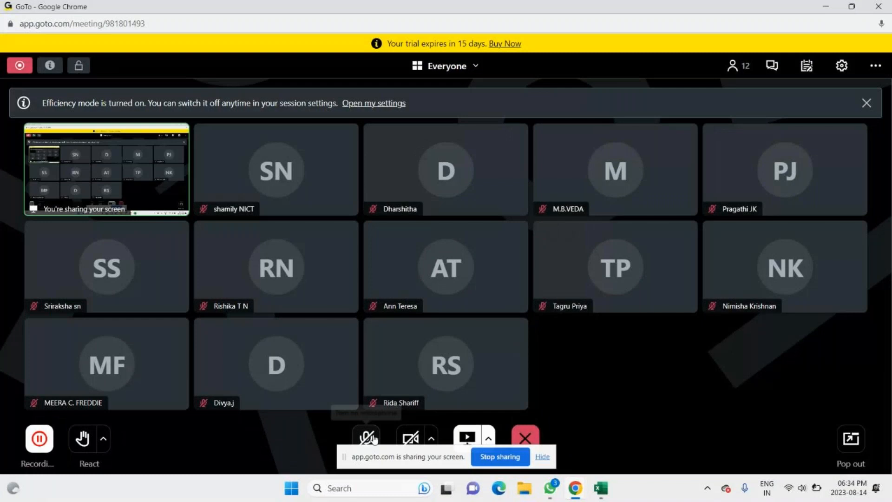
# Step: Turn on the meeting microphone and switch to the Vlookup-Other Methods workbook in Excel
pyautogui.click(374, 439)
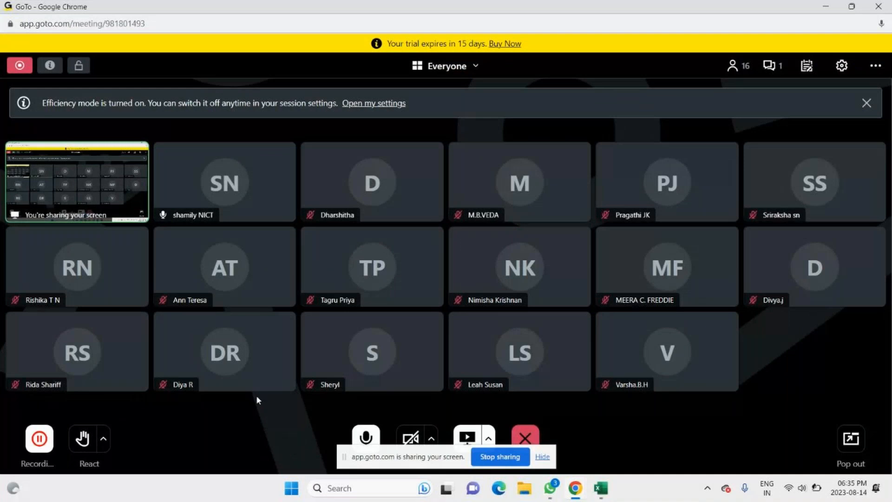
pyautogui.hotkey('alt', 'Tab')
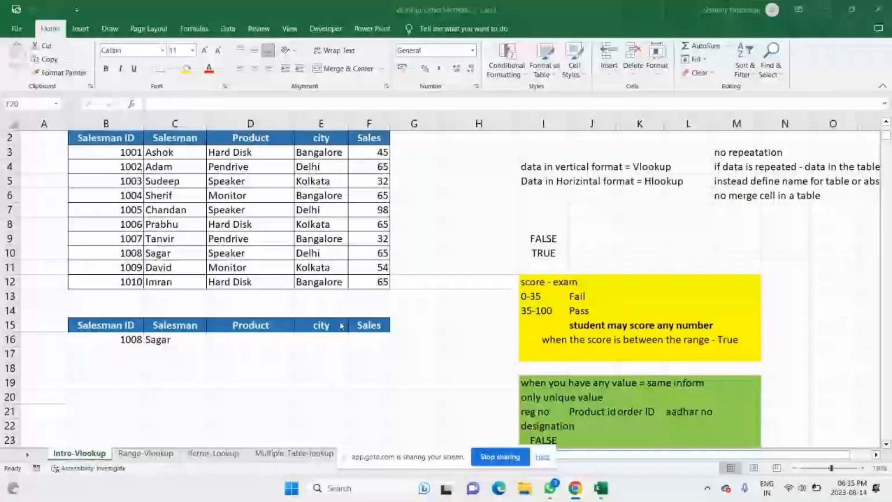
# Step: Review the vertical salesman table, its horizontal version in rows 71 to 75, and the lookup rule notes beginning in cell M3
pyautogui.scroll(-1, 231, 134)
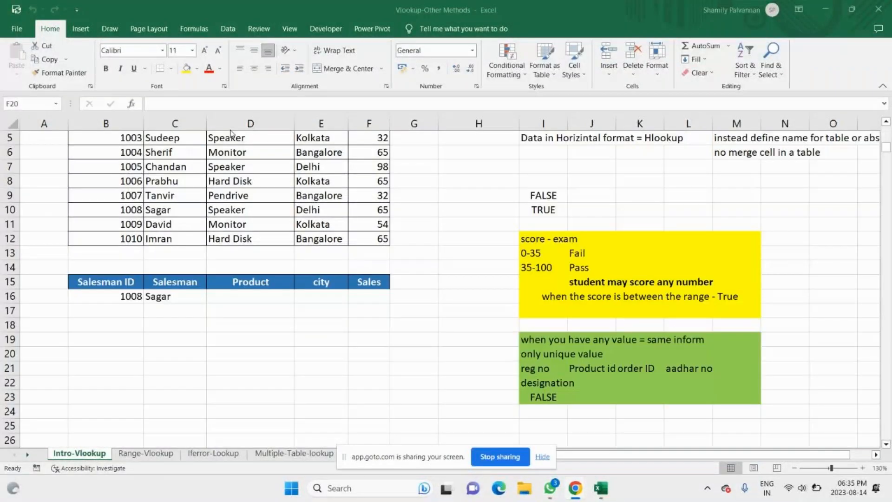
pyautogui.scroll(1, 770, 330)
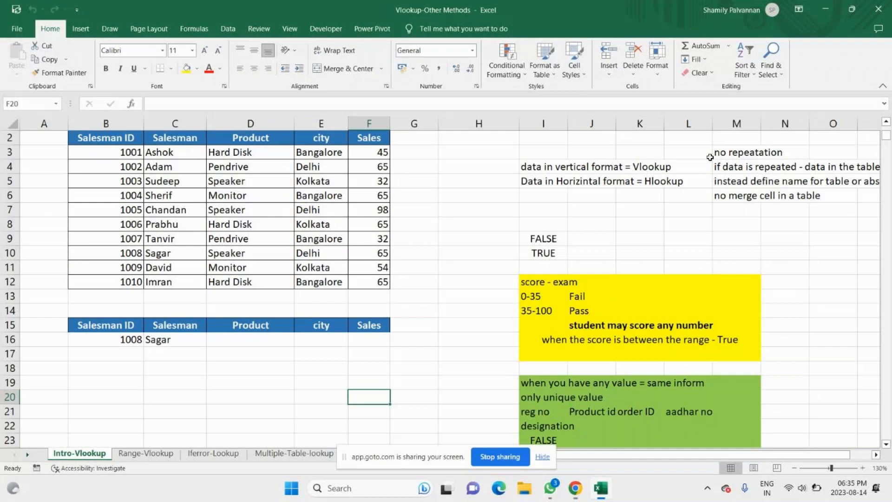
pyautogui.click(110, 152)
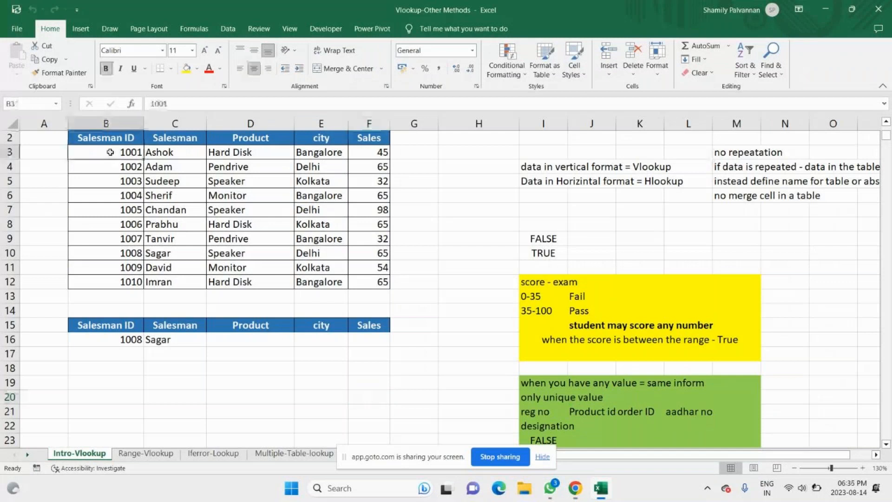
pyautogui.moveTo(110, 153); pyautogui.dragTo(122, 254)
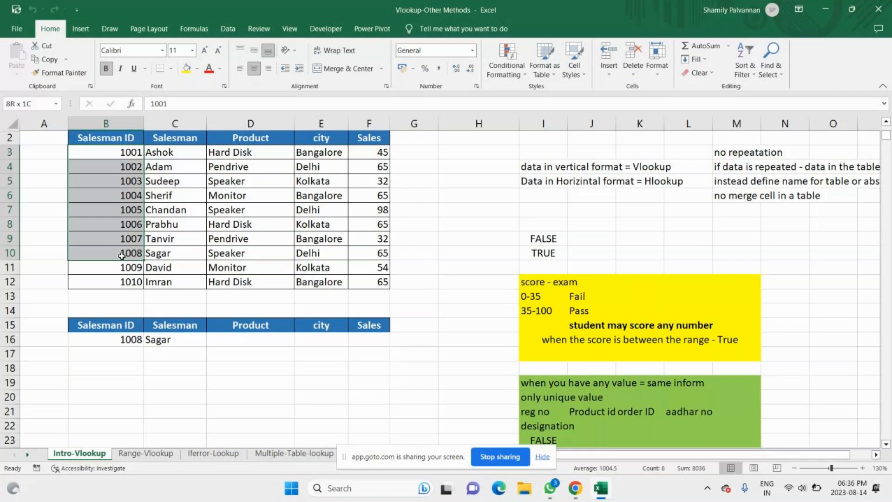
pyautogui.click(66, 440)
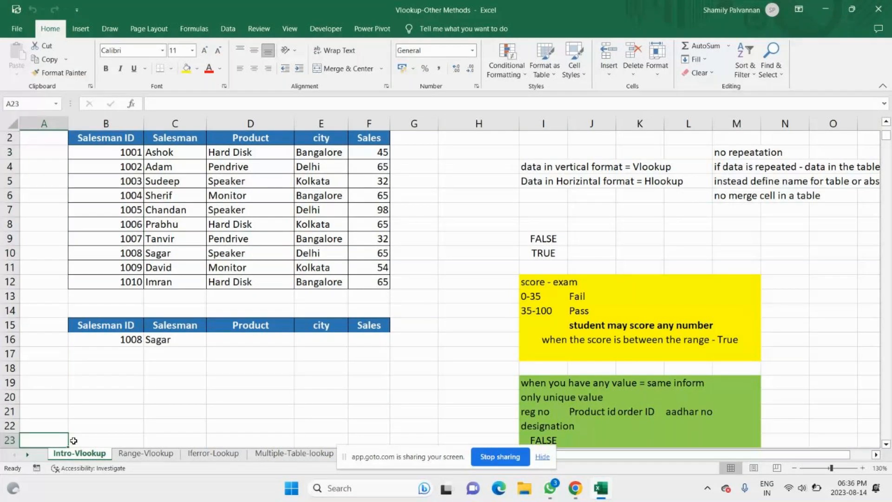
pyautogui.click(74, 440)
pyautogui.scroll(-19, 108, 340)
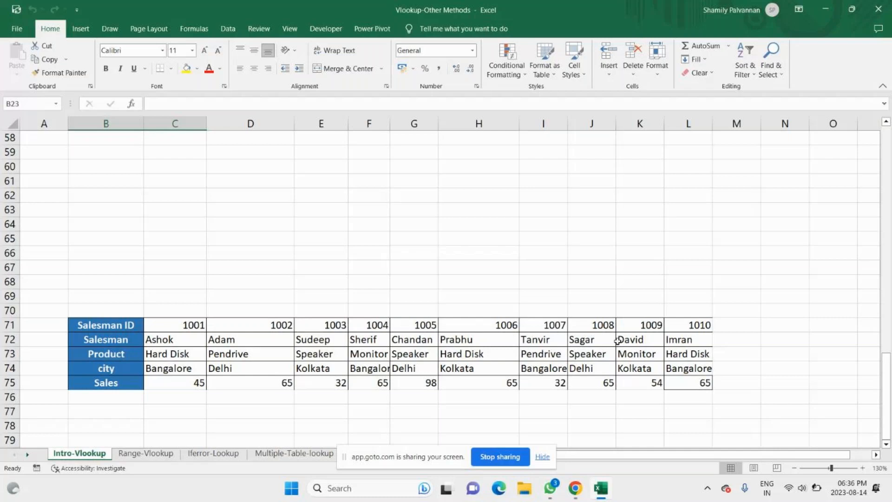
pyautogui.scroll(19, 477, 287)
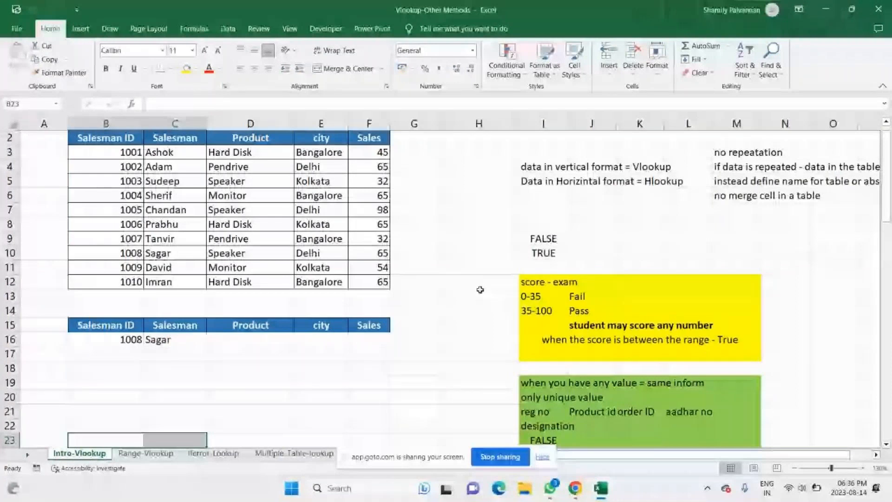
pyautogui.moveTo(737, 152); pyautogui.dragTo(868, 221)
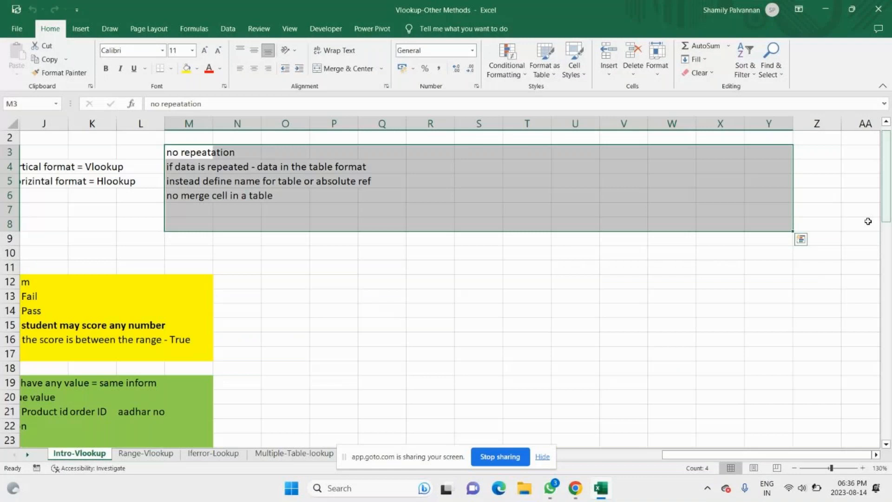
pyautogui.moveTo(140, 138); pyautogui.dragTo(387, 228)
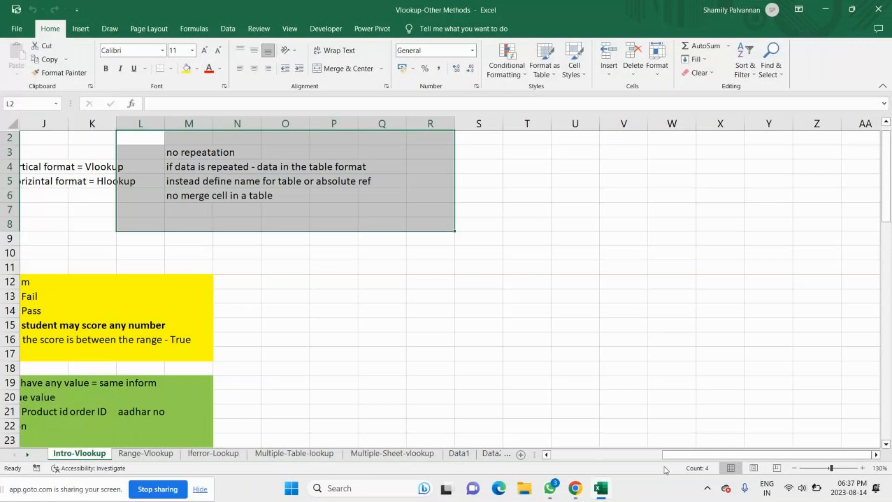
# Step: Clear the existing Salesman result from cell C16 in the lookup table
pyautogui.hscroll(-3, 427, 345)
pyautogui.scroll(-2, 427, 344)
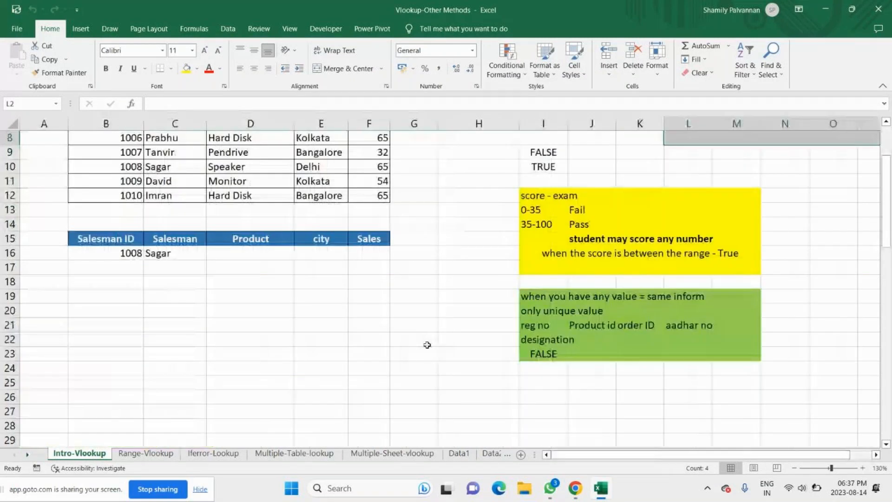
pyautogui.scroll(2, 427, 344)
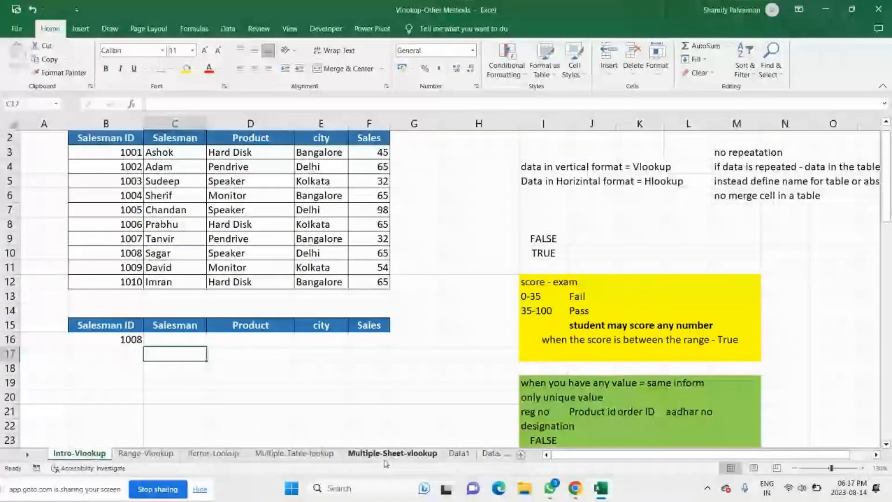
pyautogui.click(126, 340)
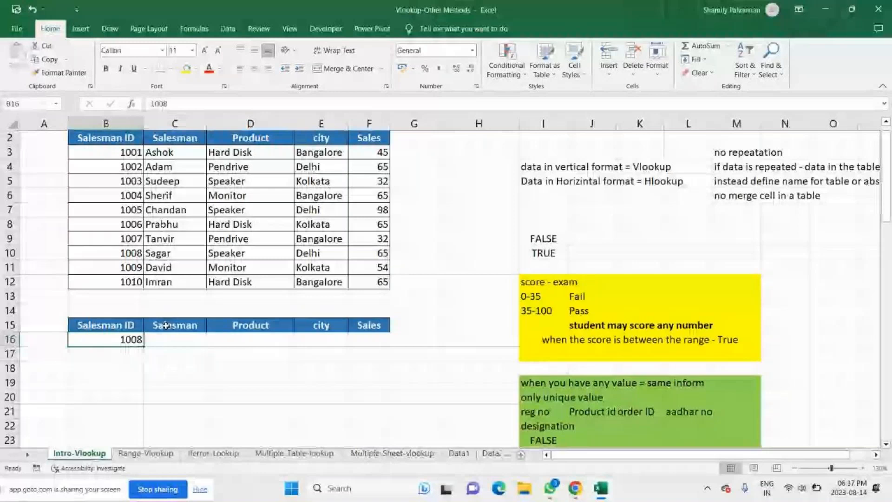
pyautogui.click(178, 342)
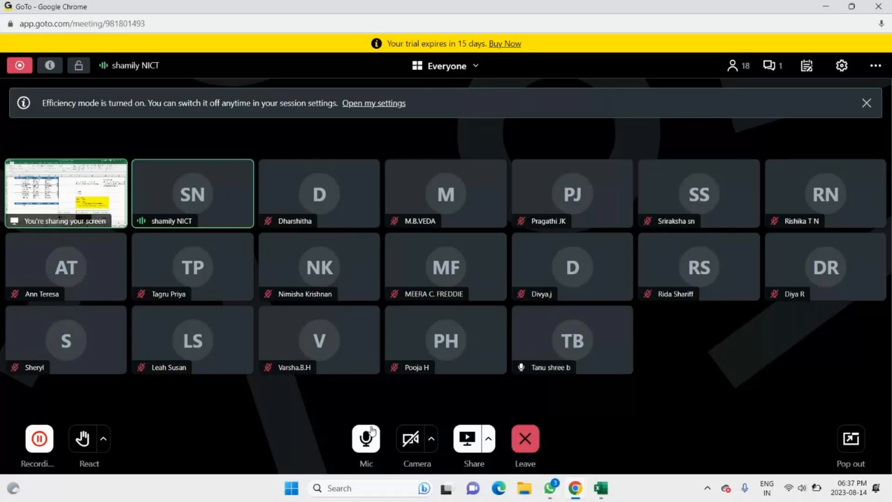
# Step: Turn off the microphone in the GoTo meeting and switch back to the Excel workbook
pyautogui.click(372, 431)
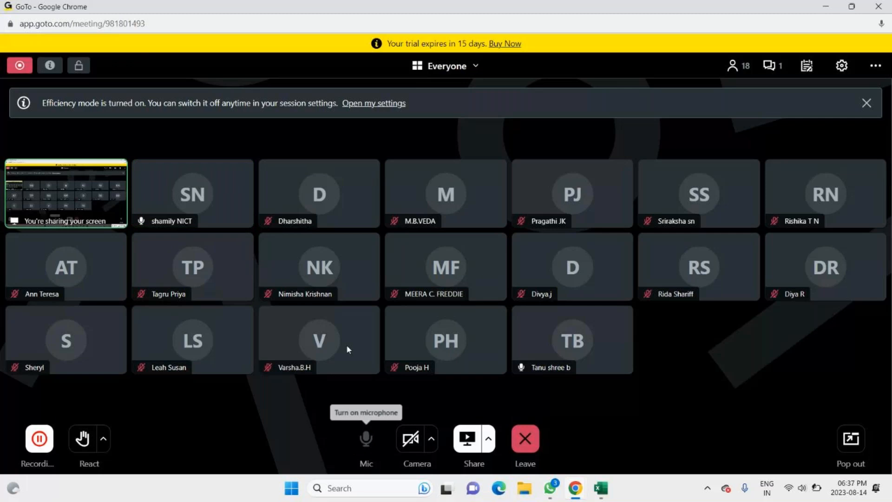
pyautogui.hotkey('alt', 'Tab')
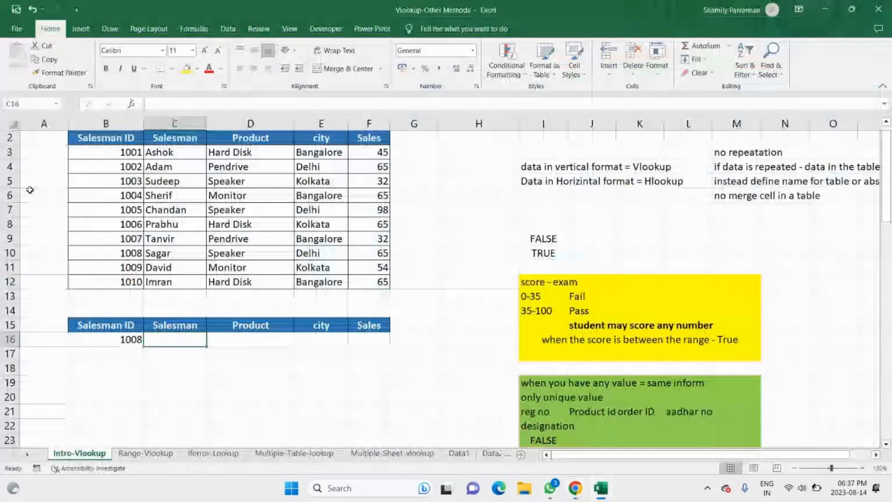
pyautogui.moveTo(106, 152); pyautogui.dragTo(106, 282)
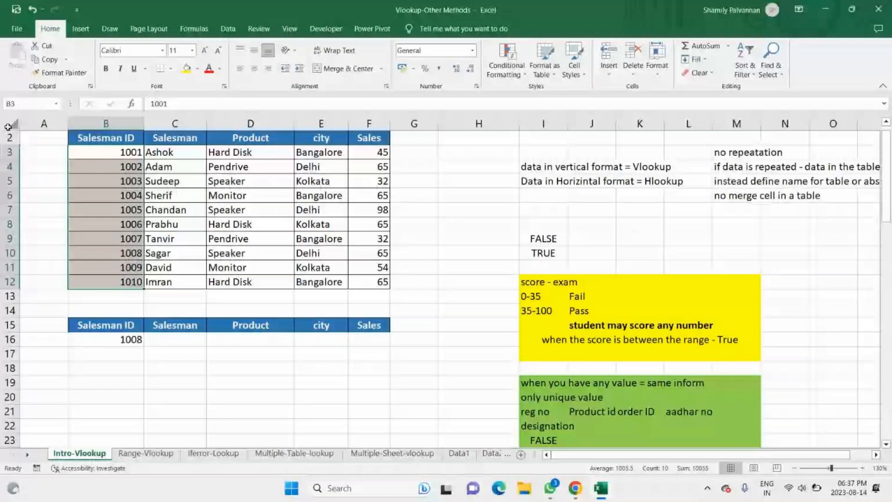
pyautogui.click(11, 125)
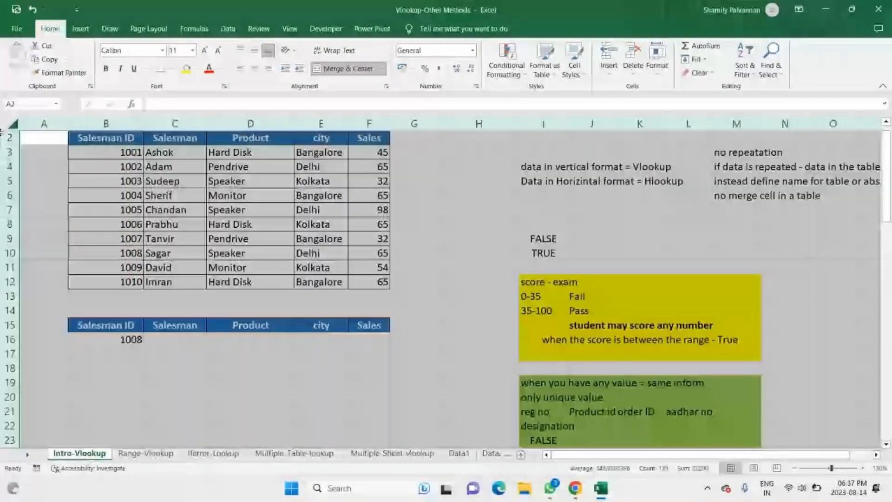
pyautogui.click(107, 339)
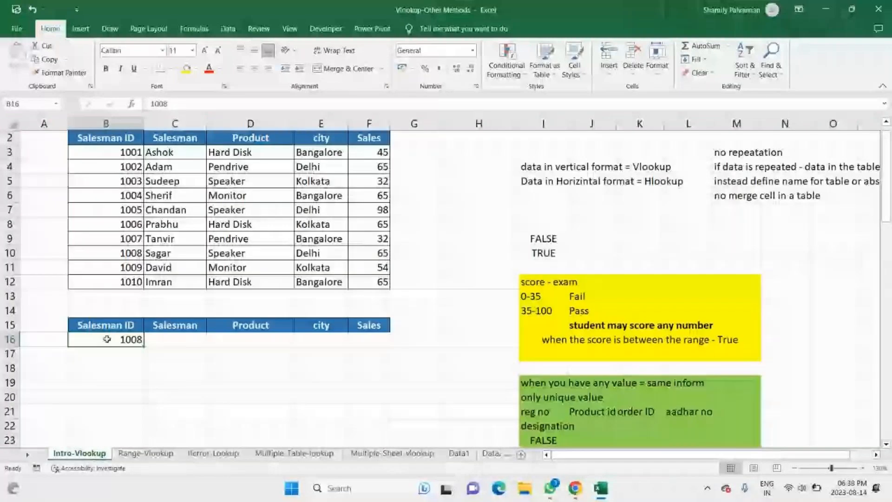
# Step: Rename the Salesman ID headers in cells B2 and B15 to ID
pyautogui.click(103, 138)
pyautogui.write('ID')
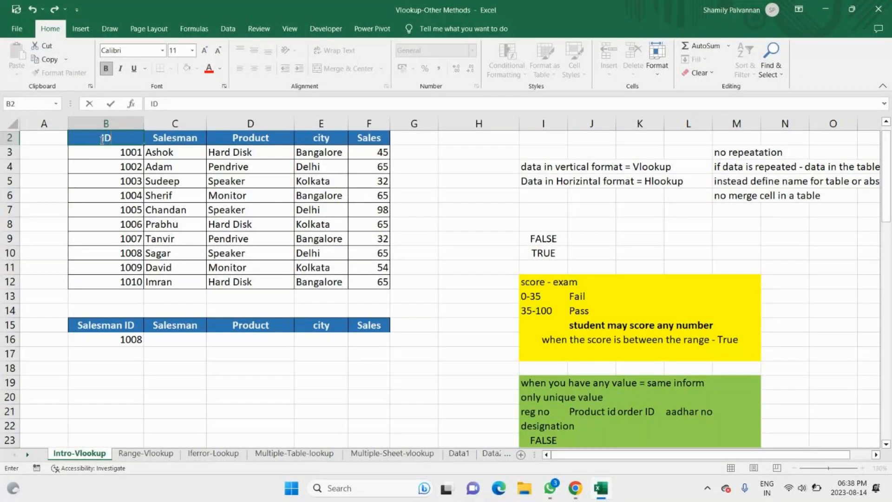
pyautogui.click(109, 339)
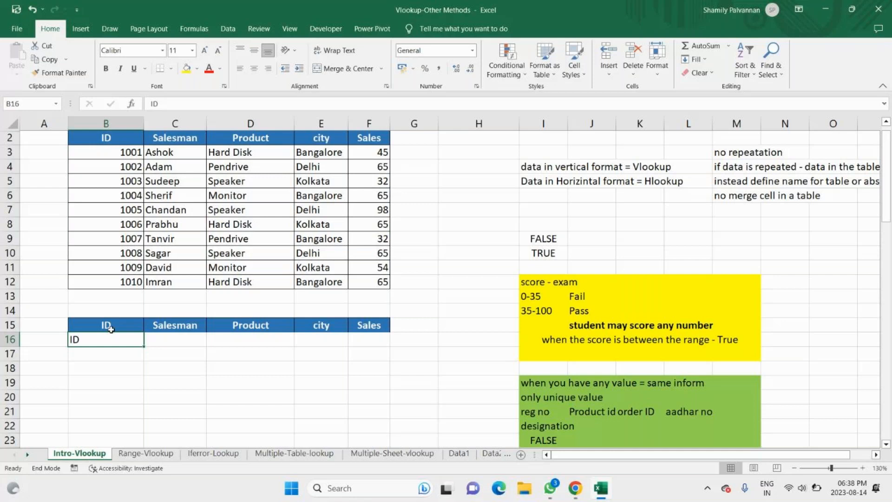
pyautogui.press('Left')
pyautogui.press('Down')
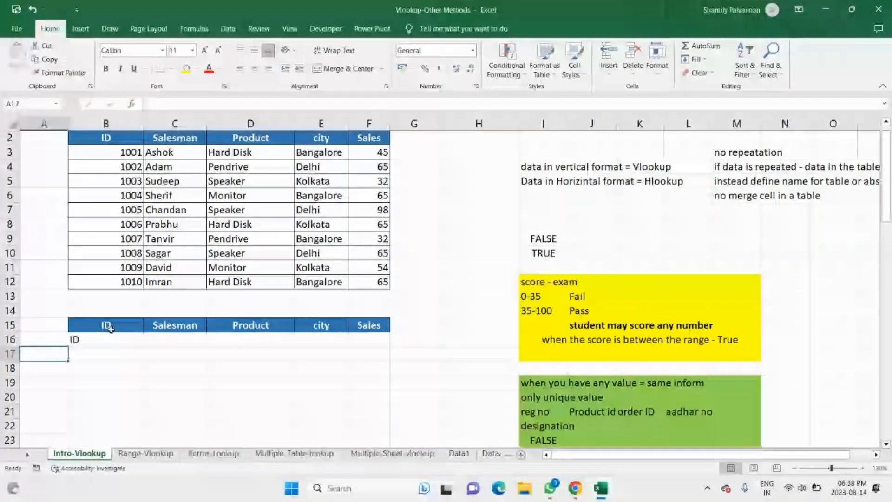
# Step: Enter 1004 as the lookup value in cell B16 under the ID header
pyautogui.click(109, 339)
pyautogui.write('10')
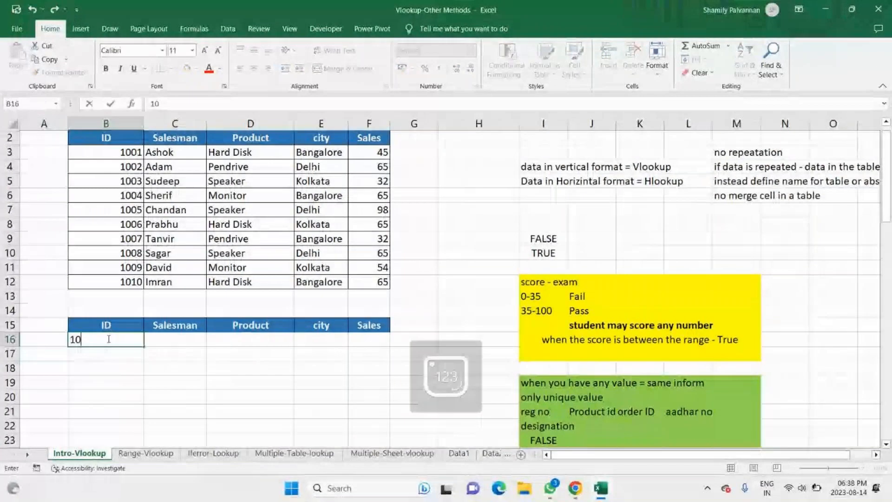
pyautogui.write('04')
pyautogui.press('Return')
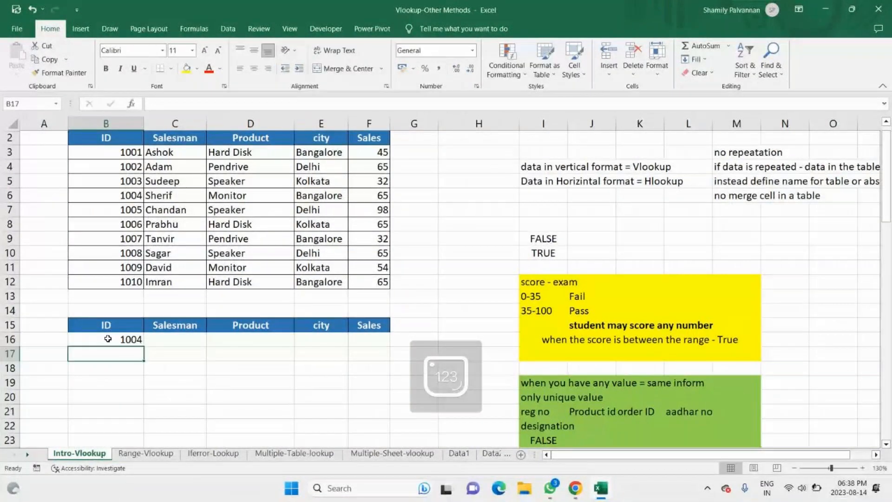
# Step: Begin a VLOOKUP formula in C16 with B16 as the lookup value and B2:F12 as the table array
pyautogui.click(166, 342)
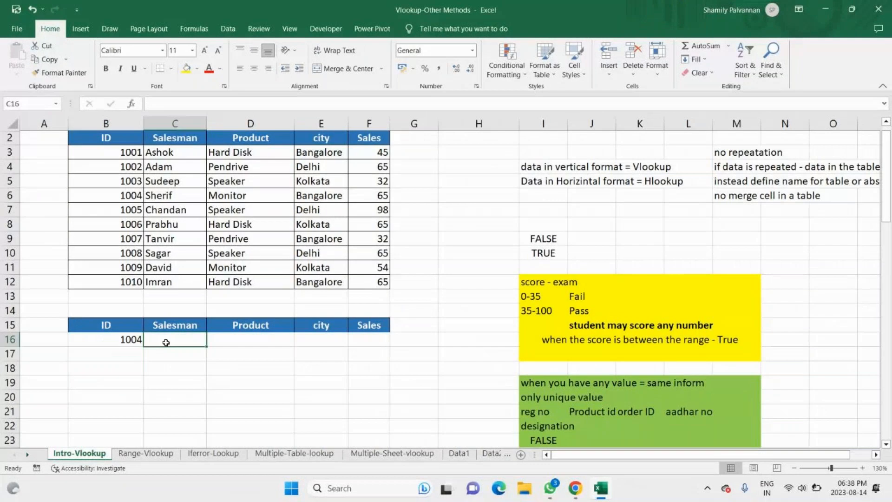
pyautogui.doubleClick(166, 342)
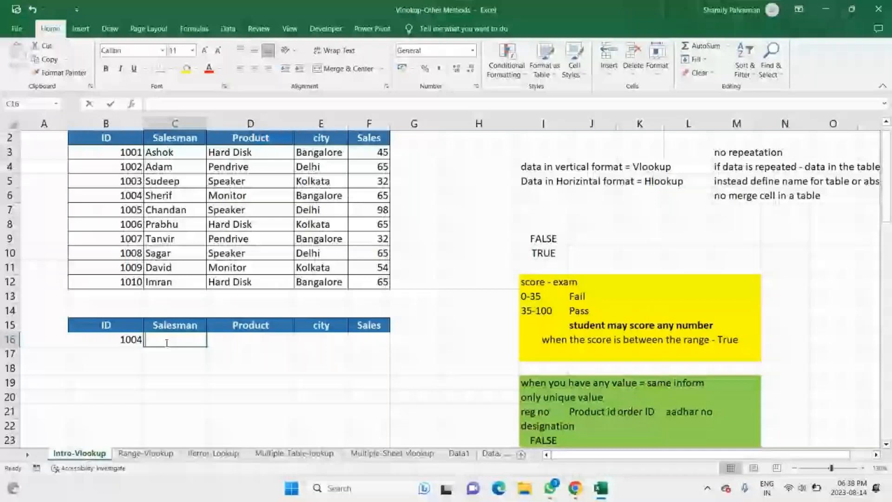
pyautogui.write('=VLOOKUP(')
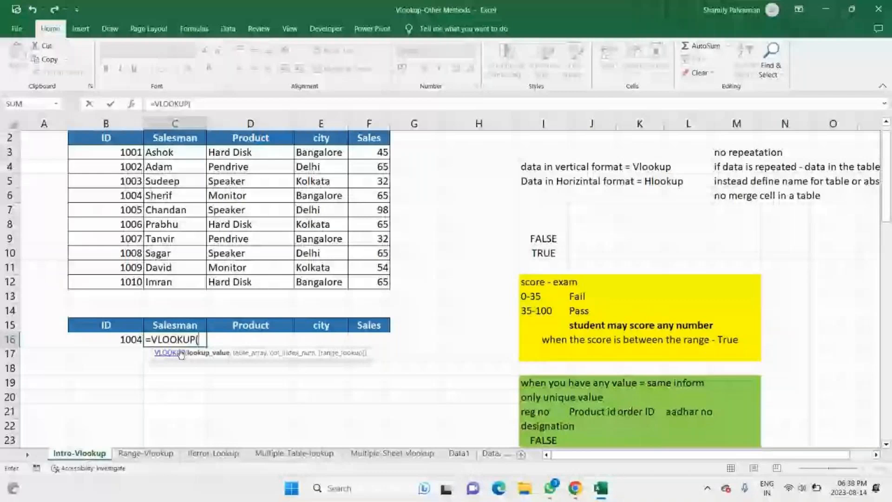
pyautogui.click(112, 337)
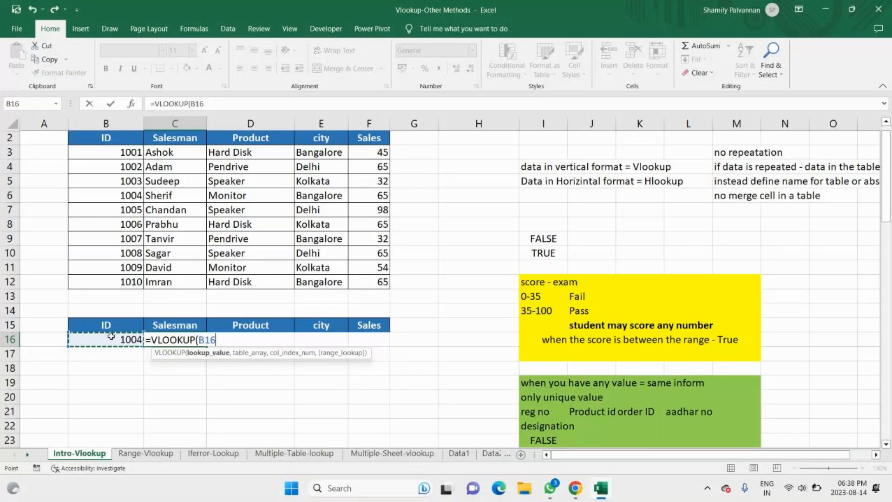
pyautogui.write(',')
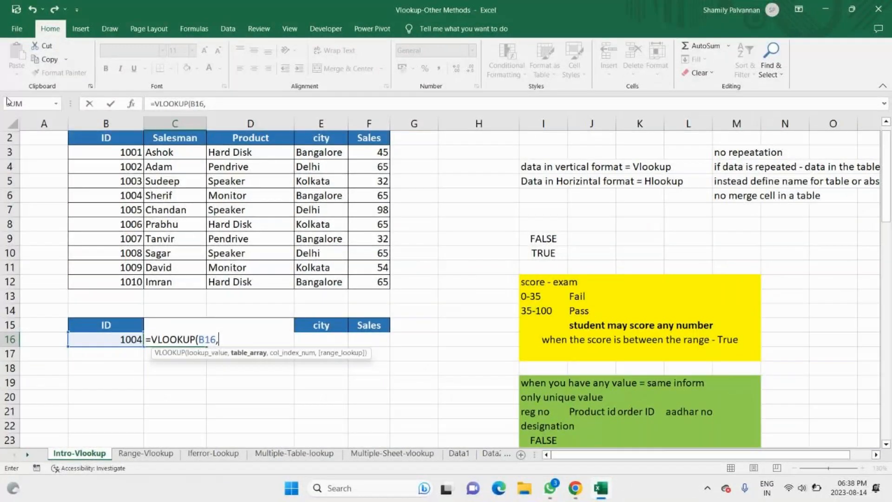
pyautogui.moveTo(106, 137); pyautogui.dragTo(372, 282)
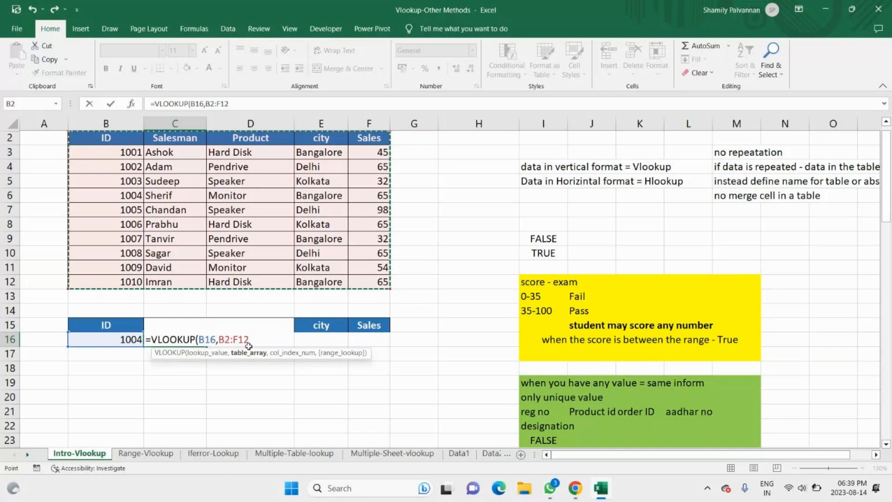
pyautogui.write(',')
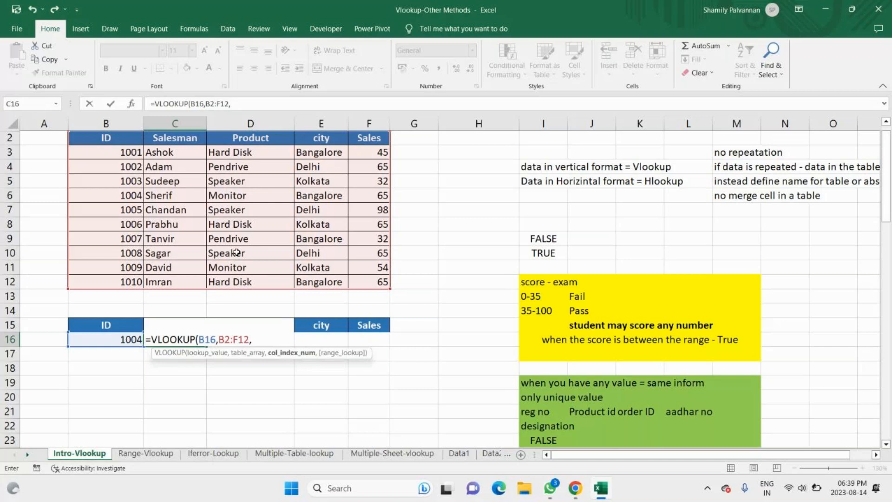
pyautogui.click(105, 123)
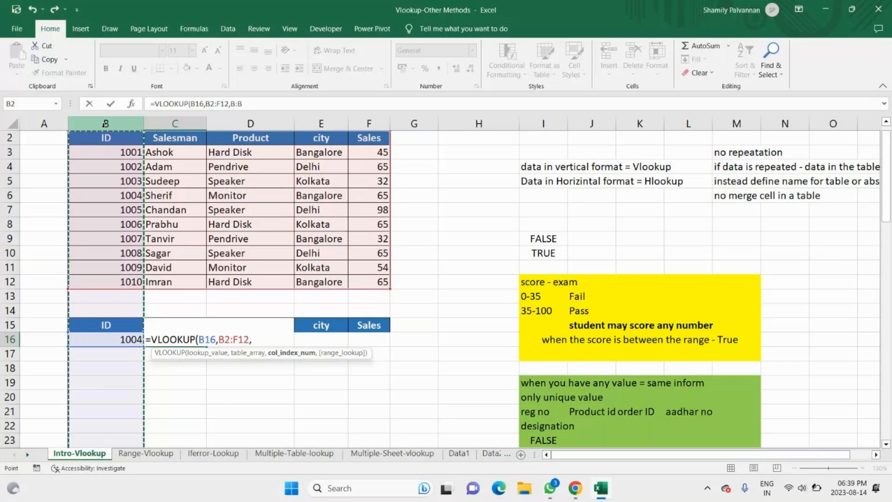
pyautogui.click(175, 123)
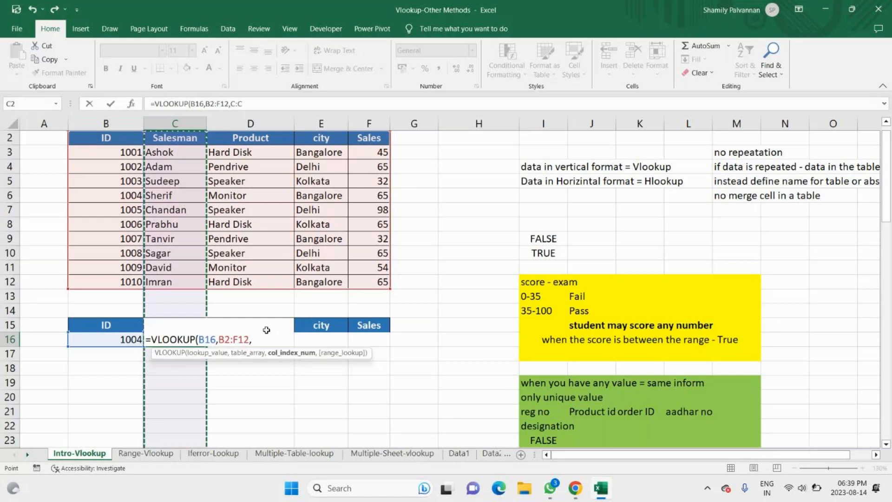
pyautogui.click(266, 330)
pyautogui.click(277, 106)
pyautogui.press('BackSpace')
pyautogui.press('BackSpace')
pyautogui.press('BackSpace')
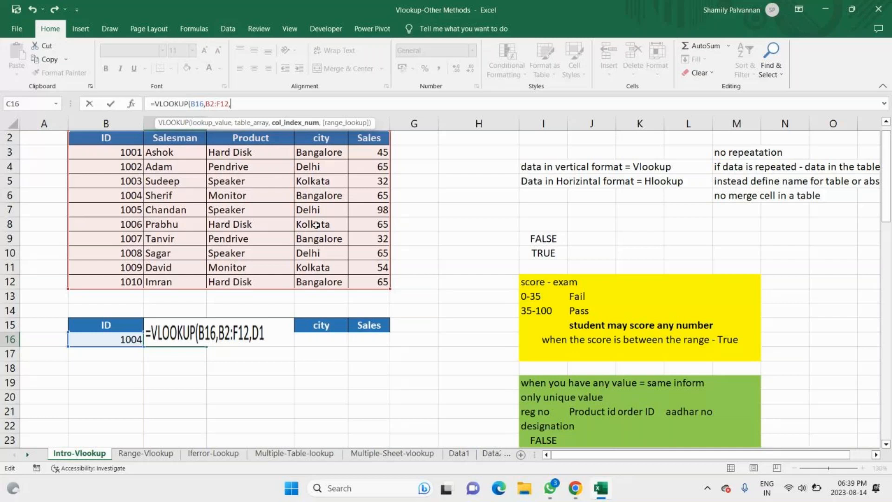
pyautogui.moveTo(370, 224); pyautogui.dragTo(307, 100)
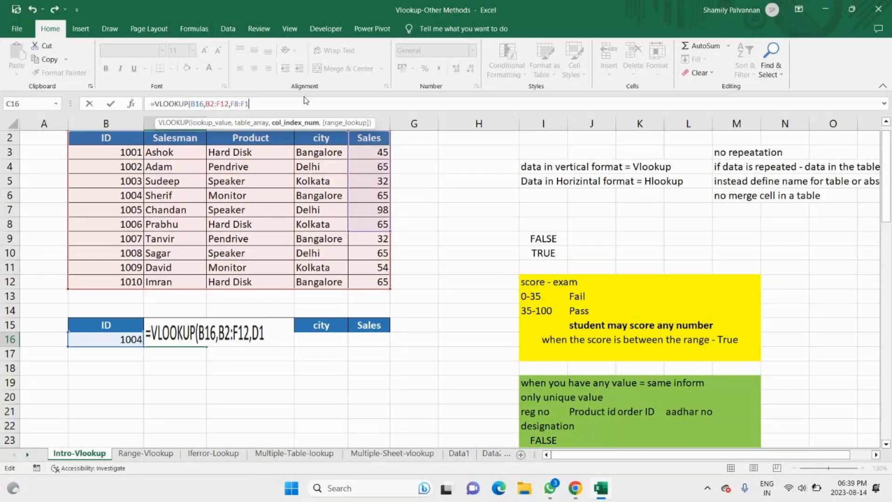
pyautogui.press('BackSpace')
pyautogui.press('BackSpace')
pyautogui.press('BackSpace')
pyautogui.press('BackSpace')
pyautogui.press('BackSpace')
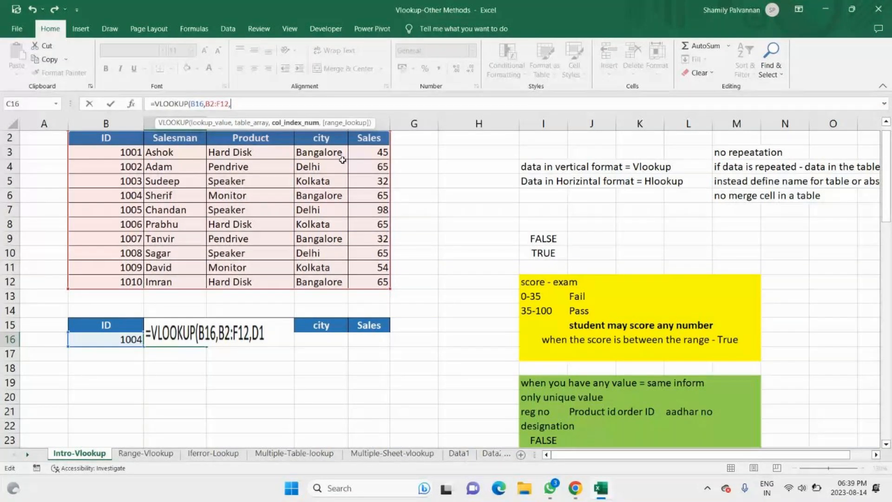
# Step: Complete the VLOOKUP formula in C16 with column index 2 and FALSE for an exact match
pyautogui.write('2,')
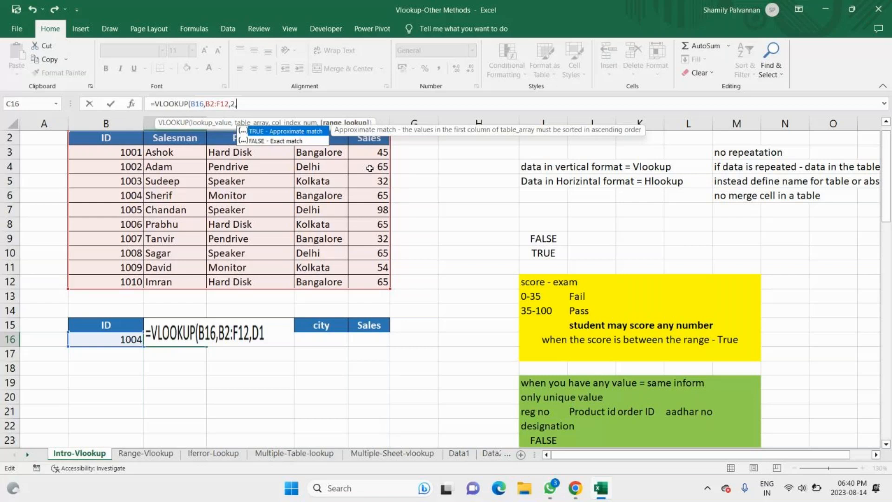
pyautogui.press('Down')
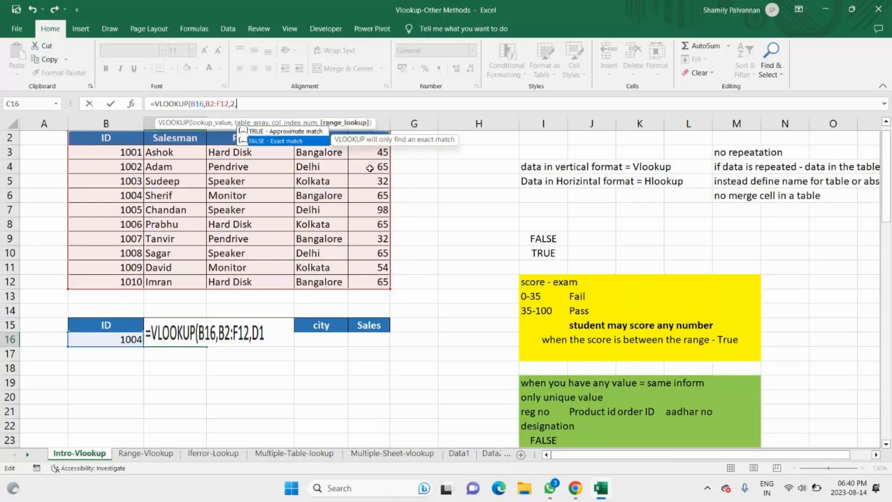
pyautogui.press('Tab')
pyautogui.write(')')
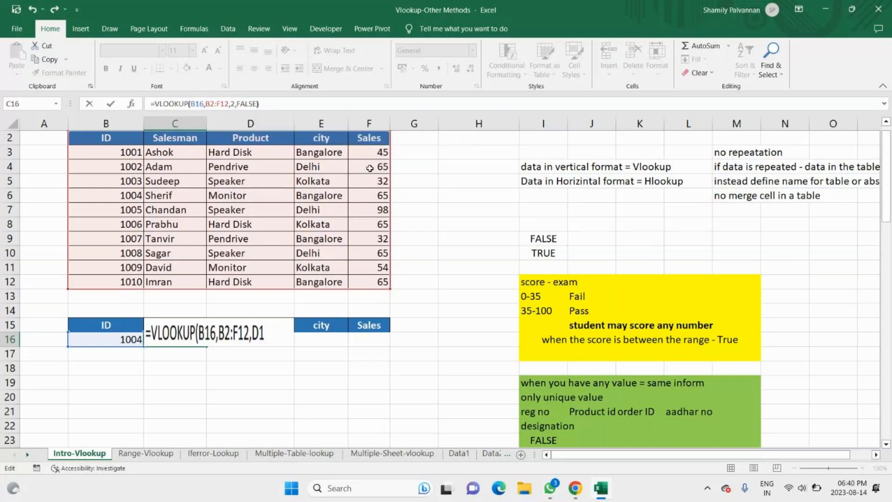
pyautogui.click(166, 334)
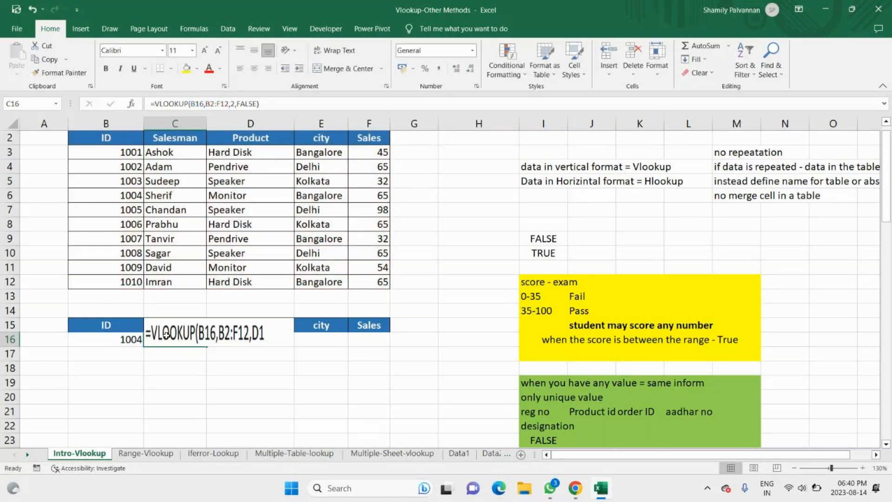
# Step: Turn Show Formulas off and undo the recent entries in C16 and B16
pyautogui.doubleClick(166, 335)
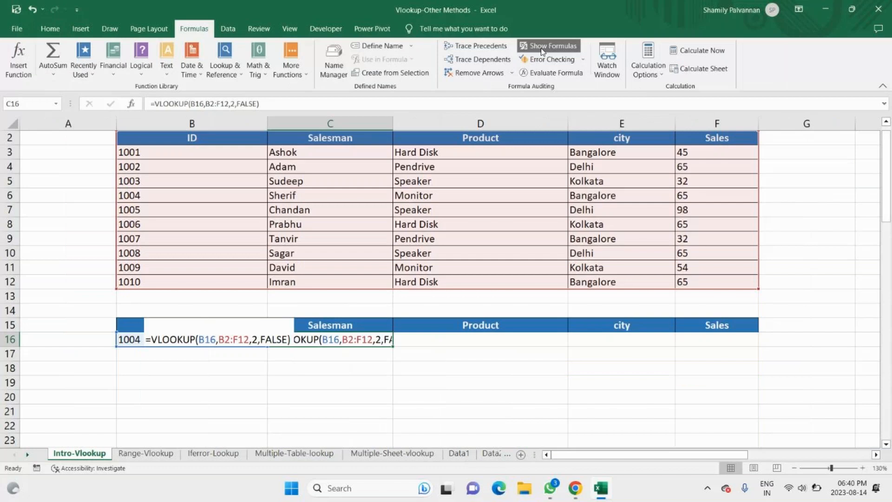
pyautogui.click(543, 47)
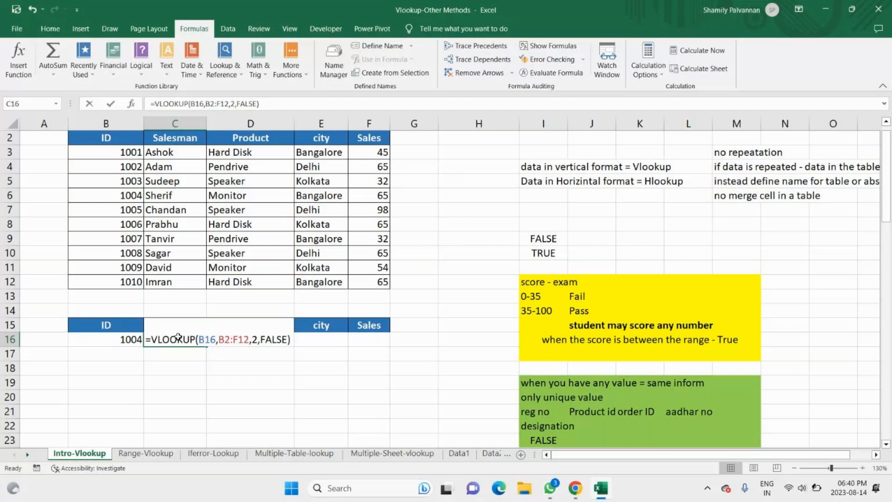
pyautogui.press('Escape')
pyautogui.hotkey('ctrl', 'z')
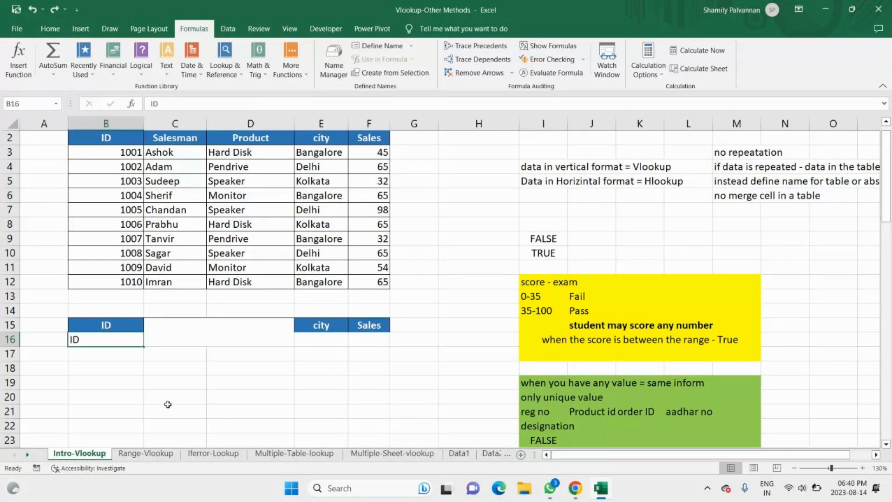
pyautogui.hotkey('ctrl', 'z')
pyautogui.hotkey('ctrl', 'z')
pyautogui.hotkey('ctrl', 'z')
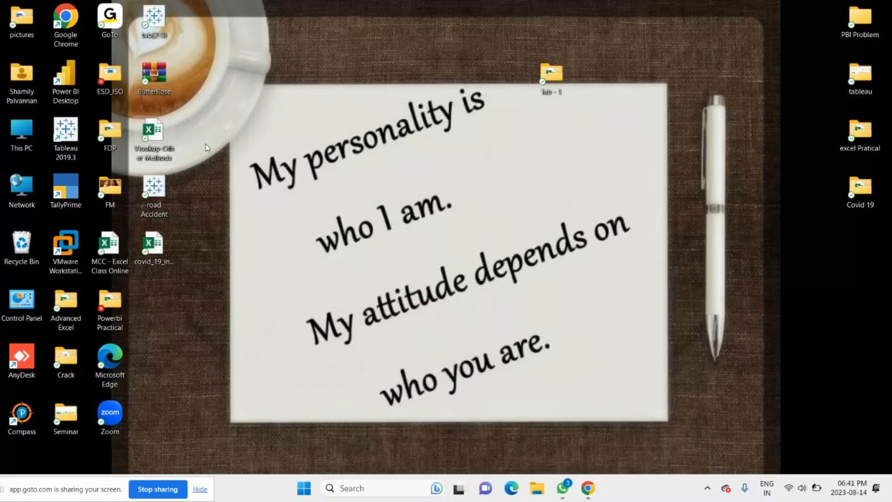
# Step: Reopen the Vlookup-Other Methods workbook from the desktop and try to unhide the row above row 2 on Intro-Vlookup
pyautogui.doubleClick(149, 124)
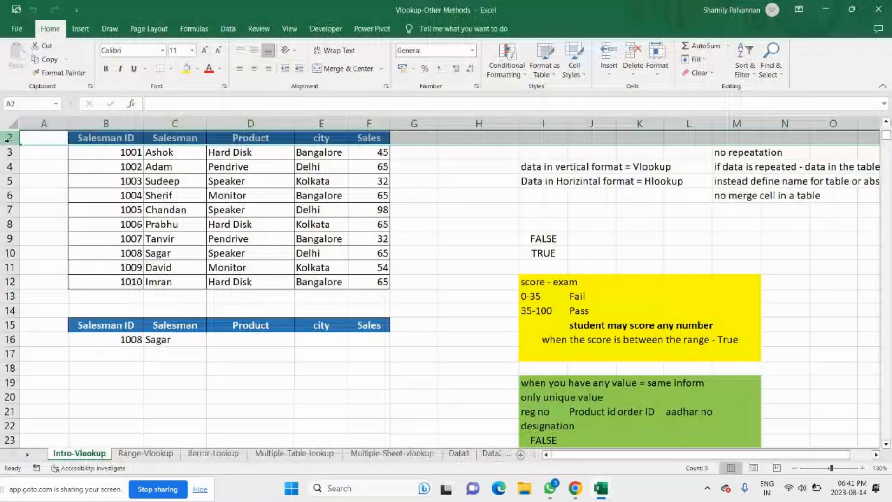
pyautogui.rightClick(8, 138)
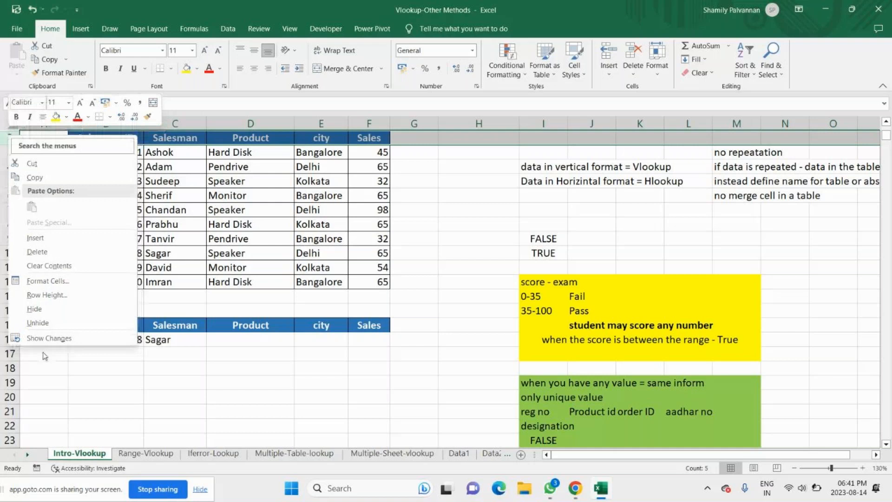
pyautogui.click(38, 323)
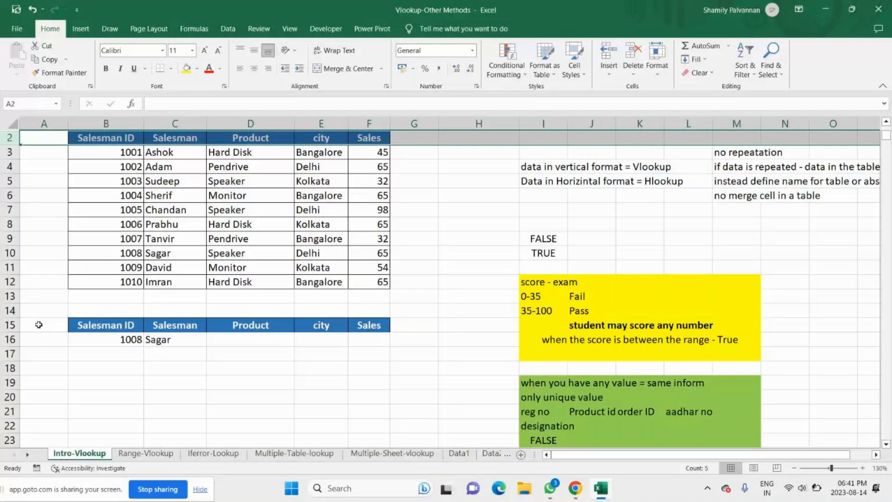
pyautogui.rightClick(13, 124)
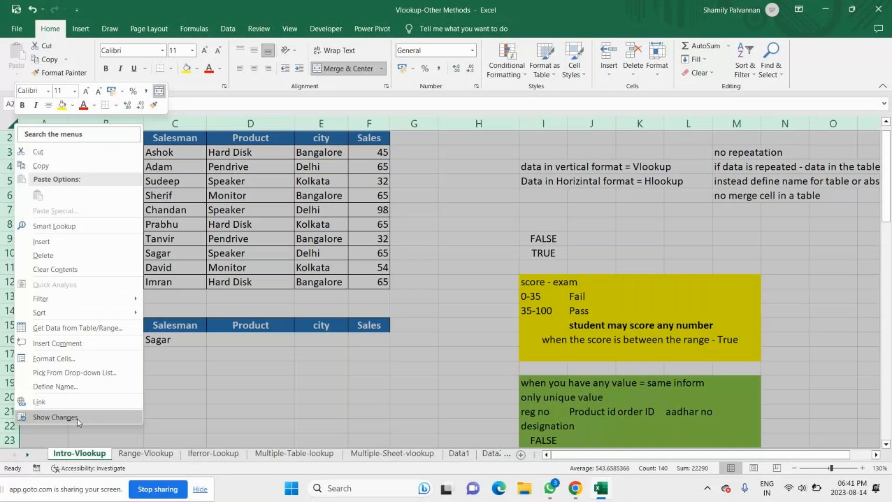
# Step: Clear C16 and enter a VLOOKUP there with lookup value B16, table array B2:F12, column index 2 and FALSE for exact match
pyautogui.doubleClick(165, 338)
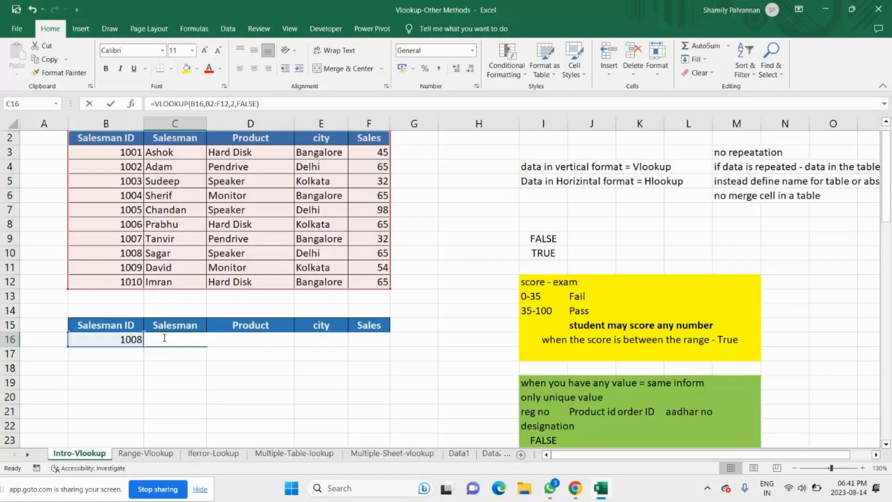
pyautogui.press('Delete')
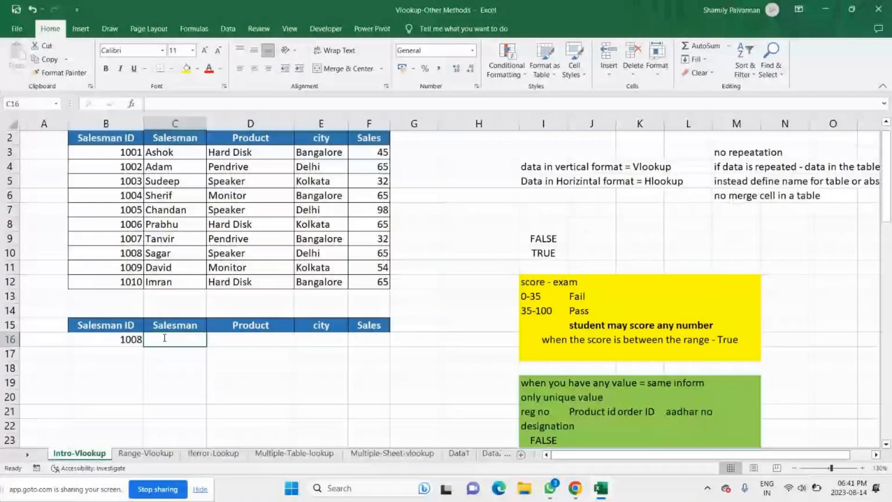
pyautogui.write('=vlo')
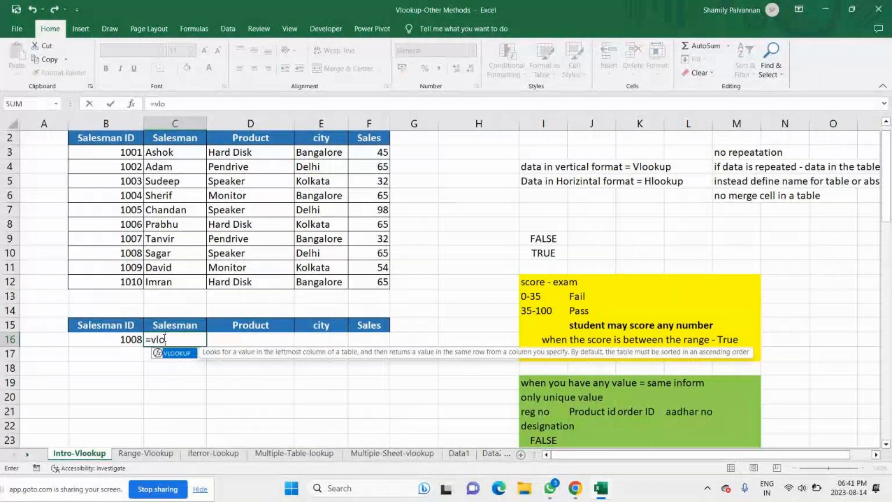
pyautogui.press('Tab')
pyautogui.click(106, 339)
pyautogui.write(',')
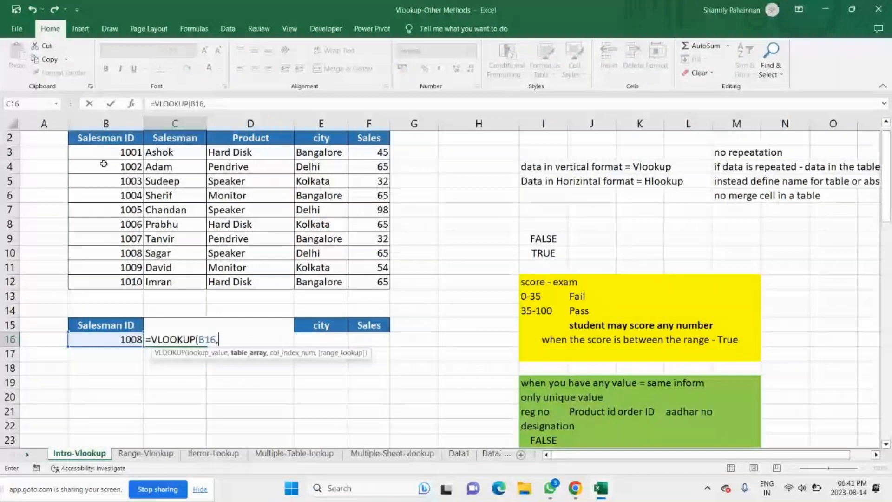
pyautogui.moveTo(105, 138); pyautogui.dragTo(364, 283)
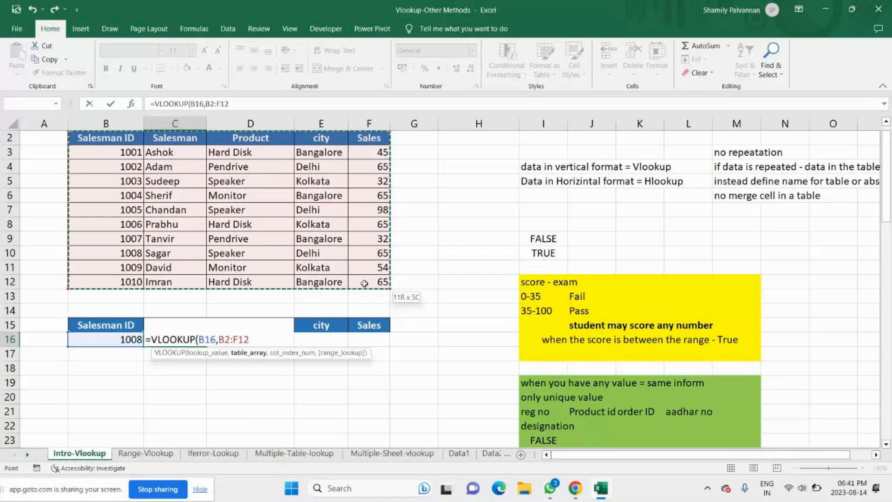
pyautogui.write(',')
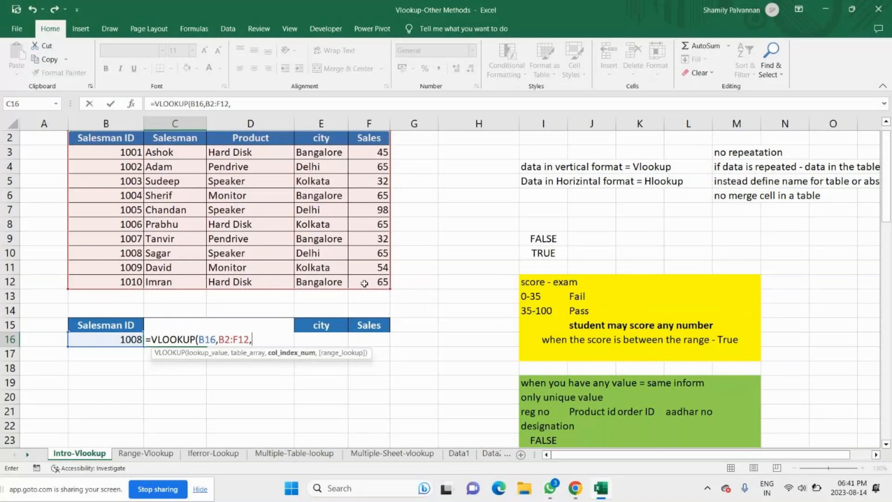
pyautogui.write('2,')
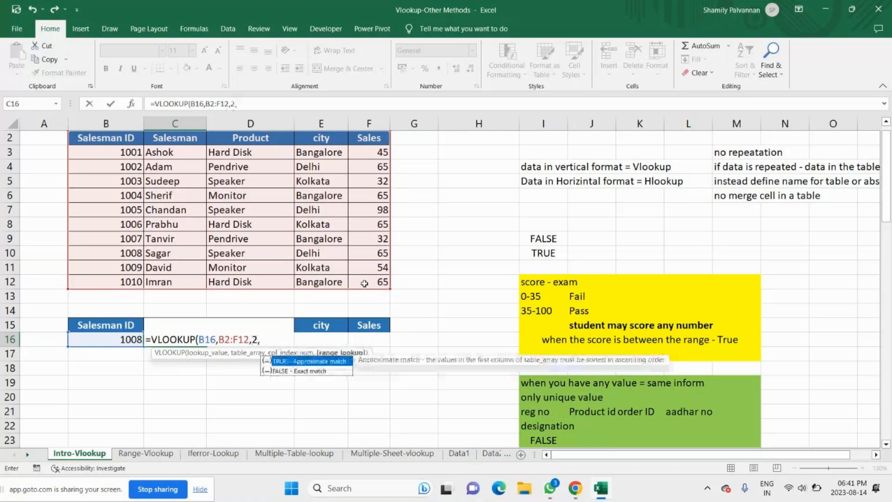
pyautogui.press('Down')
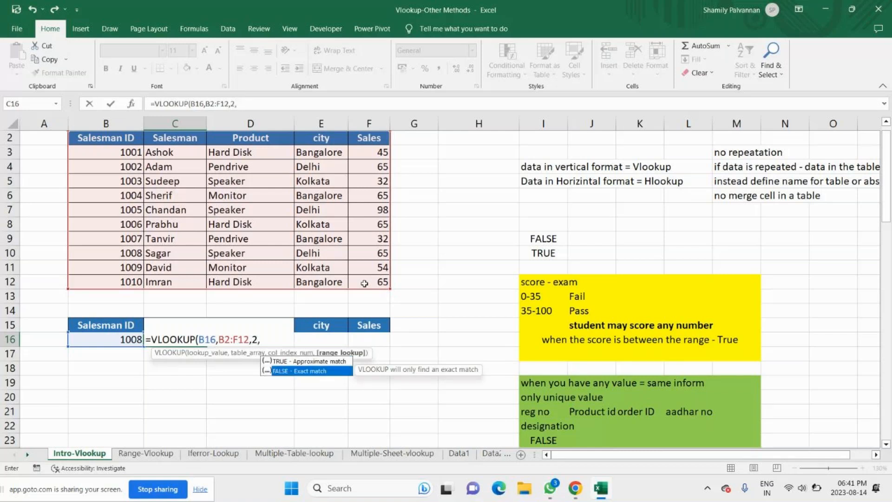
pyautogui.press('Return')
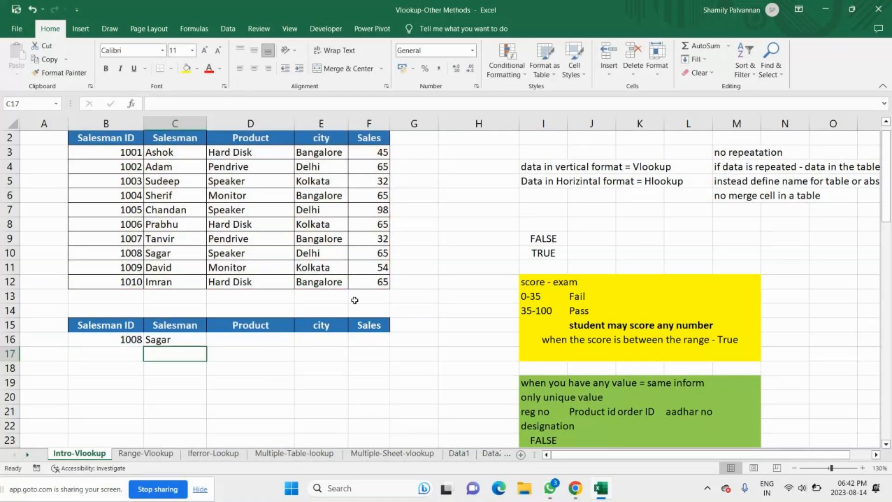
# Step: Copy the C16 formula across to F16 and try 1006, 1001 and 1007 as lookup IDs in B16
pyautogui.click(119, 347)
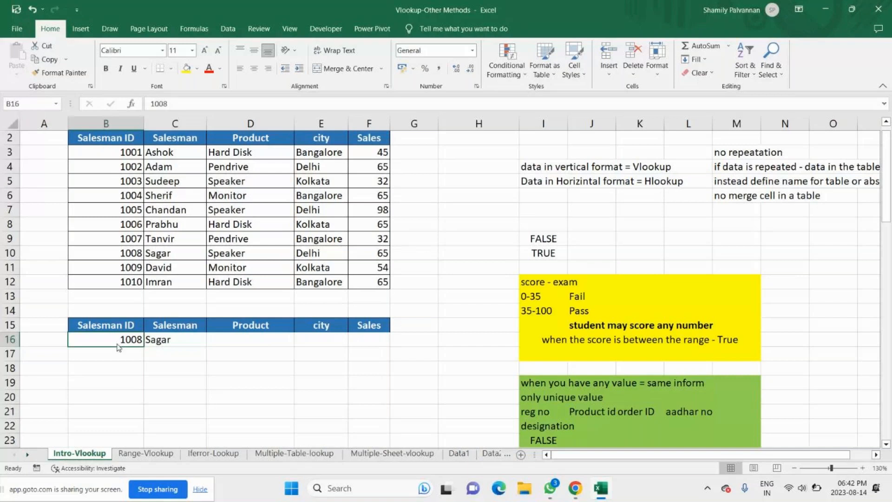
pyautogui.write('1006')
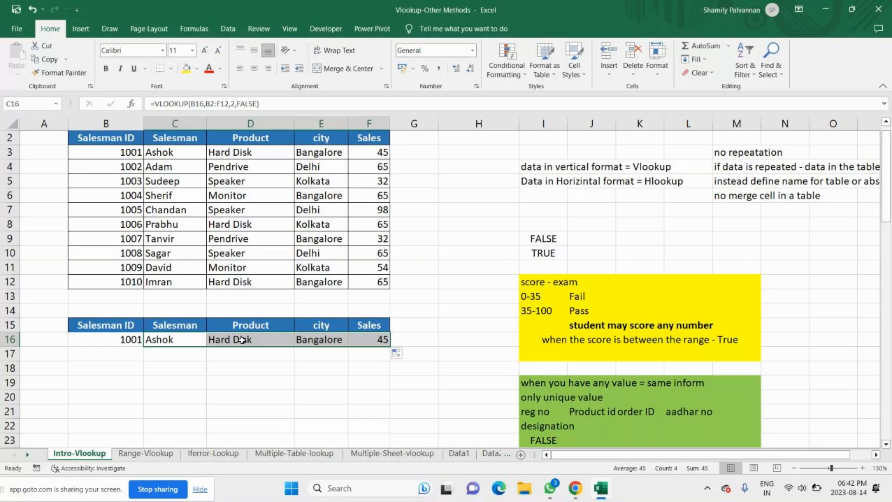
pyautogui.click(377, 152)
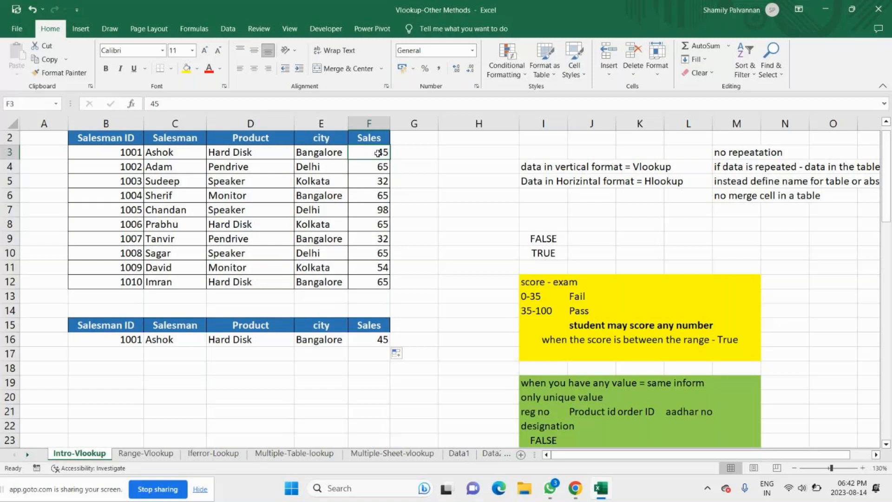
pyautogui.doubleClick(124, 338)
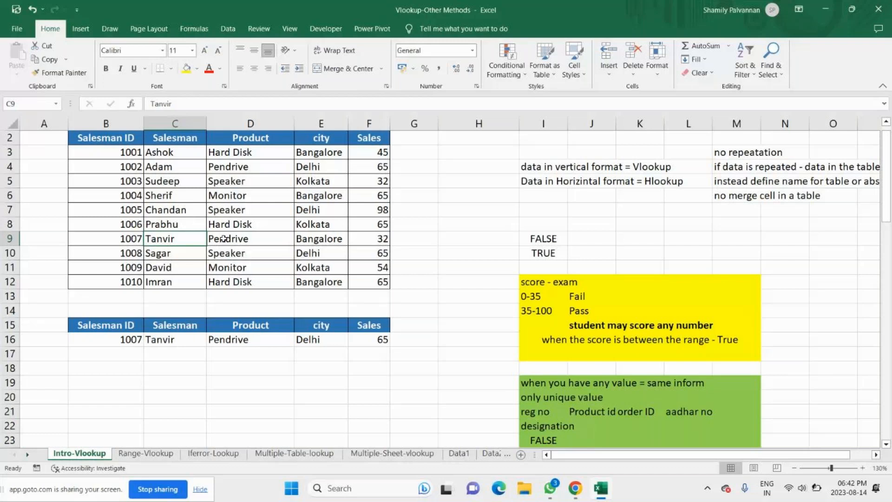
# Step: Check the copied formulas in E16 and F16, and enter 1002 and 1010 in turn as the lookup ID in B16
pyautogui.click(315, 341)
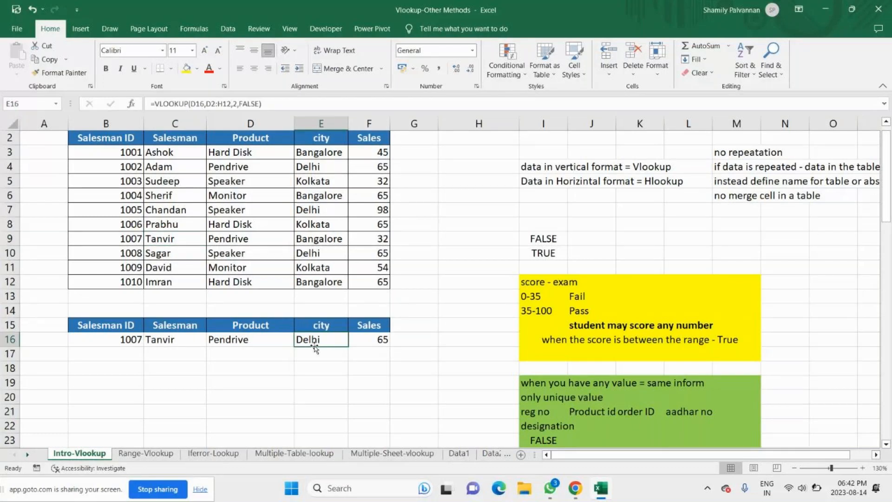
pyautogui.press('Right')
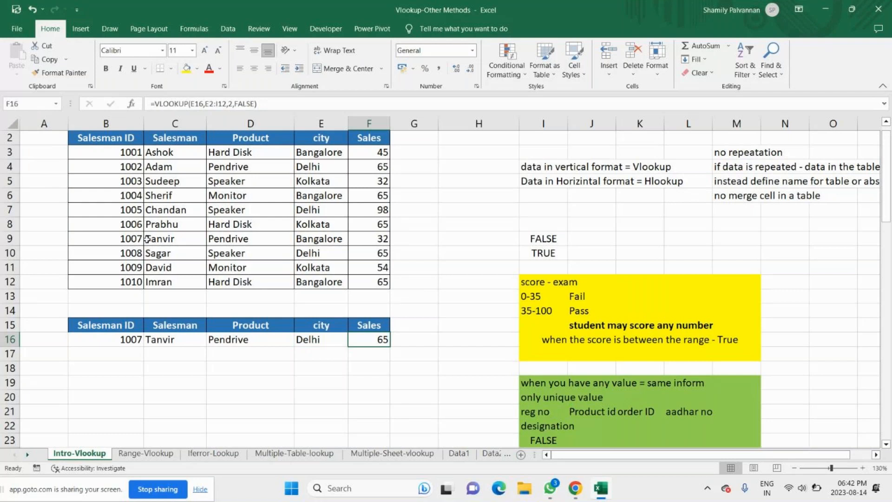
pyautogui.press('Left')
pyautogui.press('Left')
pyautogui.press('Left')
pyautogui.press('Left')
pyautogui.write('1002')
pyautogui.press('Return')
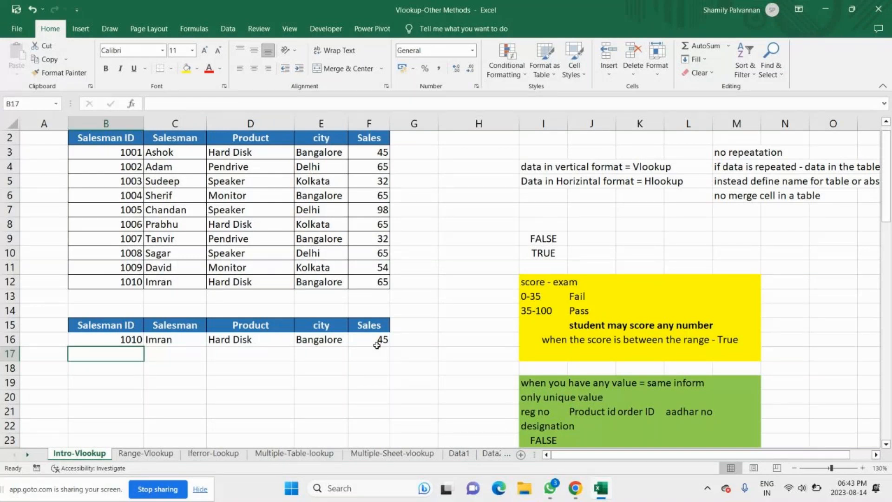
# Step: Compare the Sales result with row 12 of the table and examine the references in the VLOOKUP formulas in C16, D16 and F16
pyautogui.click(373, 282)
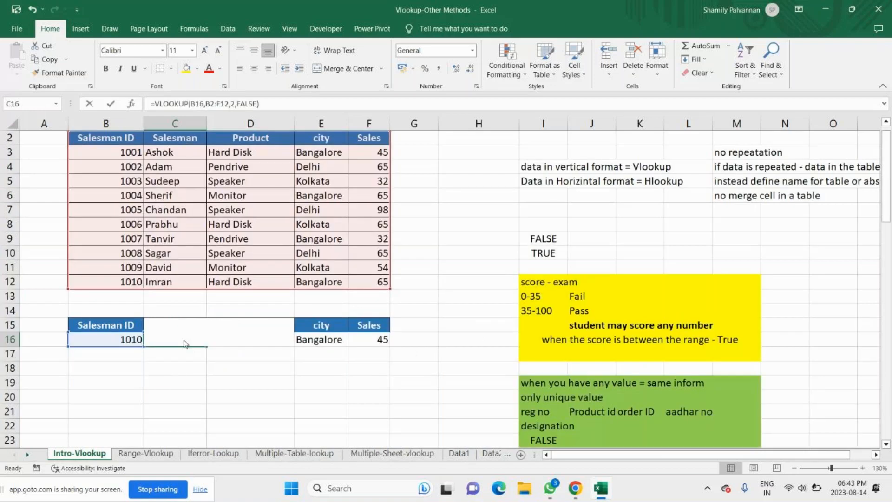
pyautogui.doubleClick(185, 344)
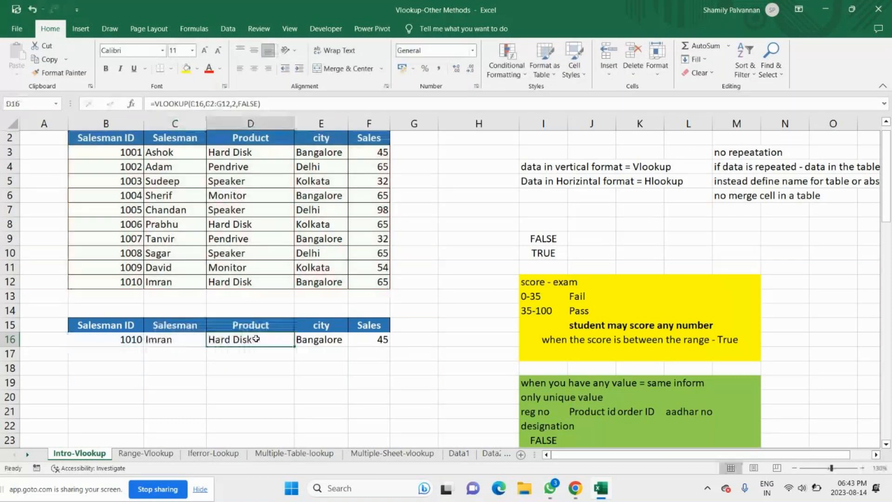
pyautogui.doubleClick(256, 338)
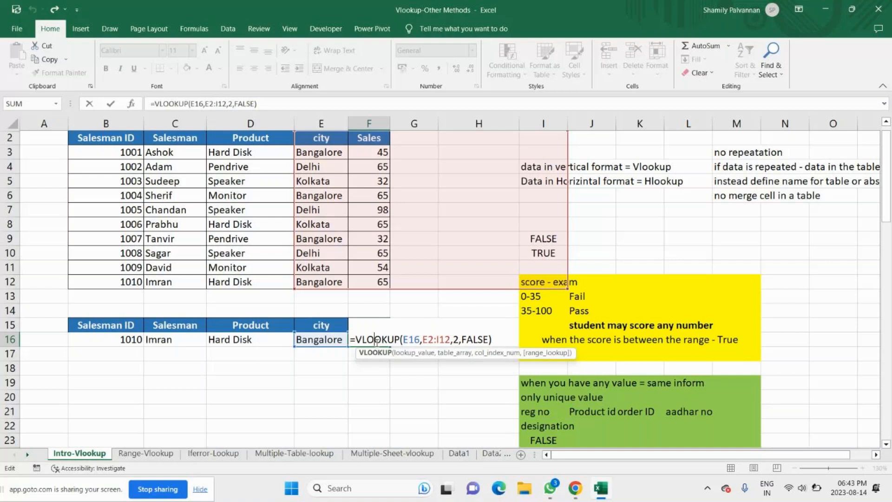
pyautogui.click(154, 378)
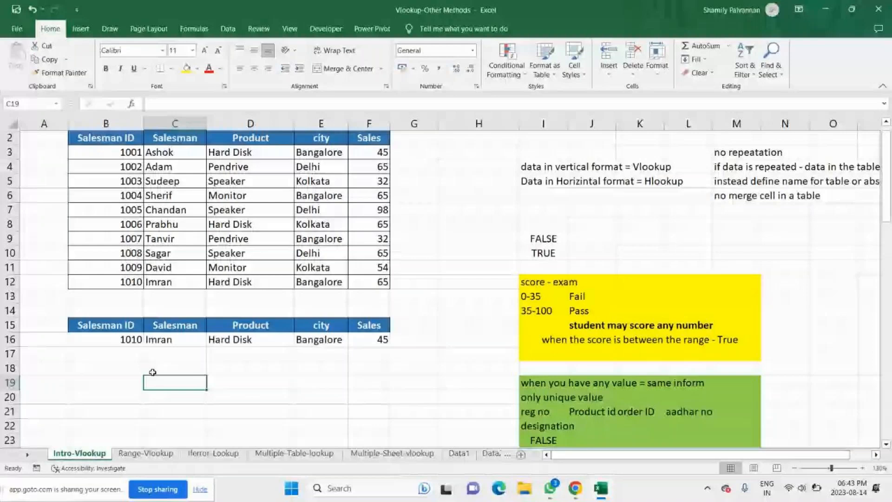
# Step: Clear the VLOOKUP formulas from C16:F16 and select the salesman table B2:F12
pyautogui.moveTo(162, 339); pyautogui.dragTo(371, 343)
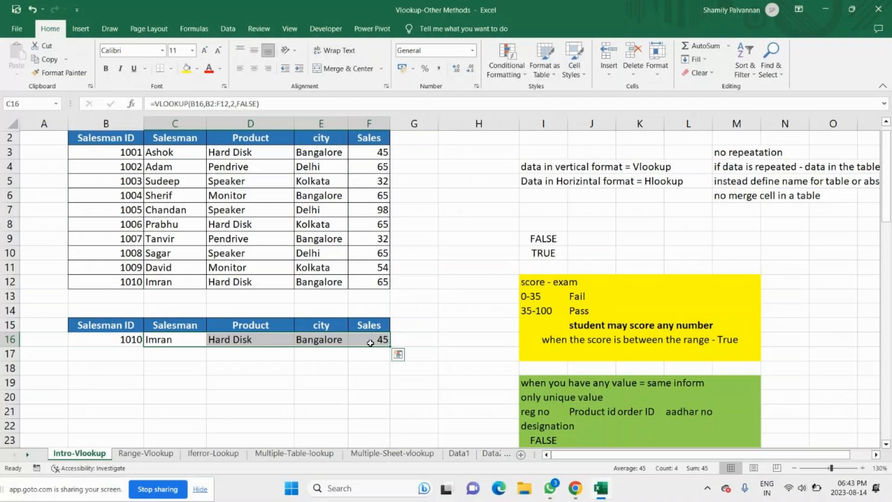
pyautogui.press('Delete')
pyautogui.moveTo(106, 138); pyautogui.dragTo(366, 283)
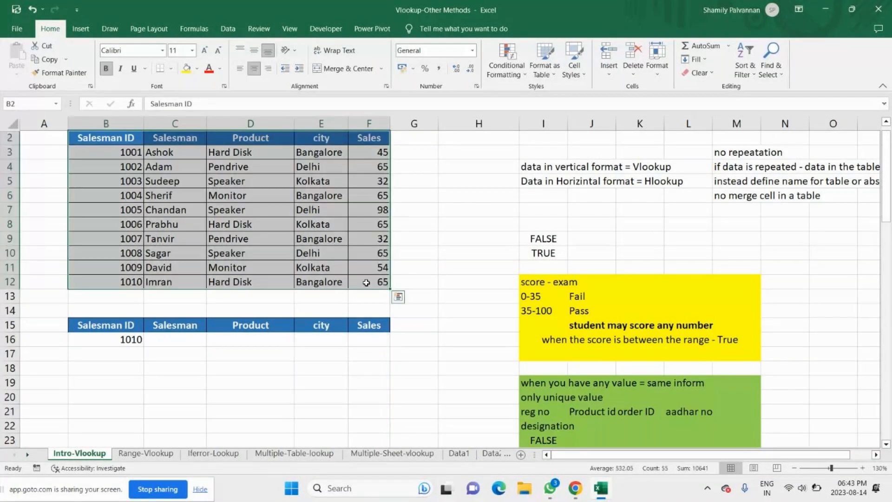
# Step: Start a VLOOKUP formula in C16 with $B$16 as an absolute lookup value
pyautogui.click(178, 341)
pyautogui.write('=vlo')
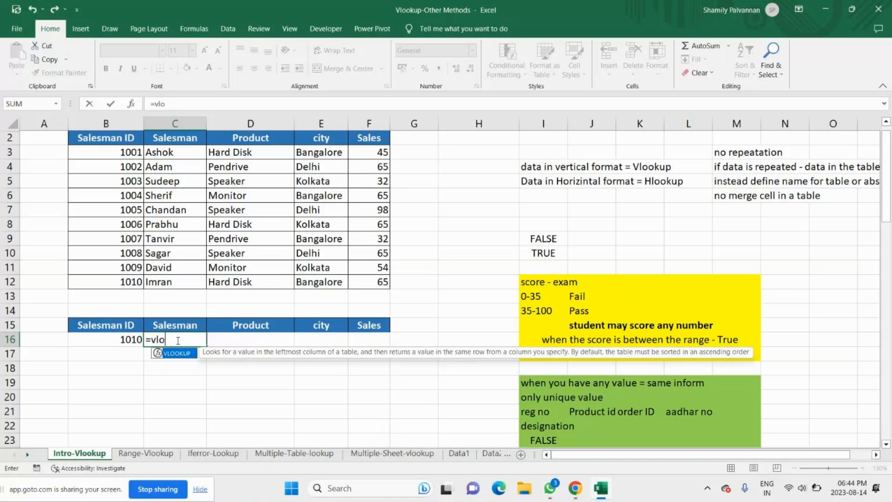
pyautogui.press('Tab')
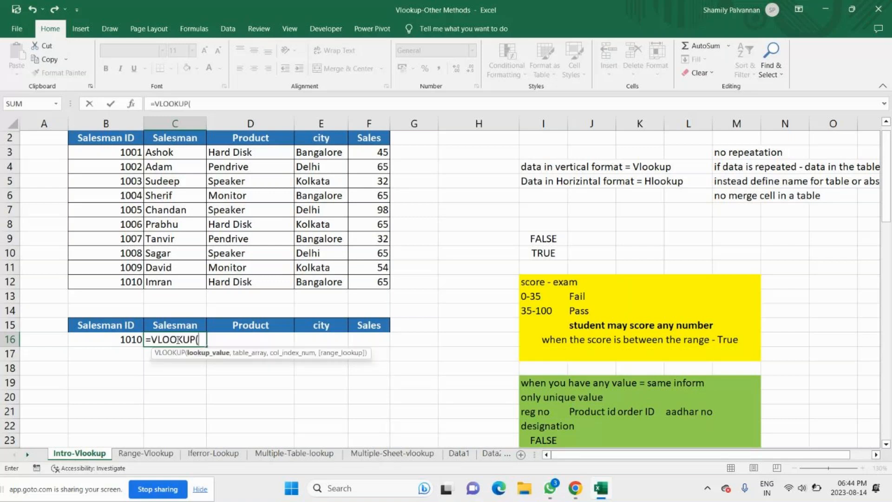
pyautogui.click(123, 342)
pyautogui.write(',')
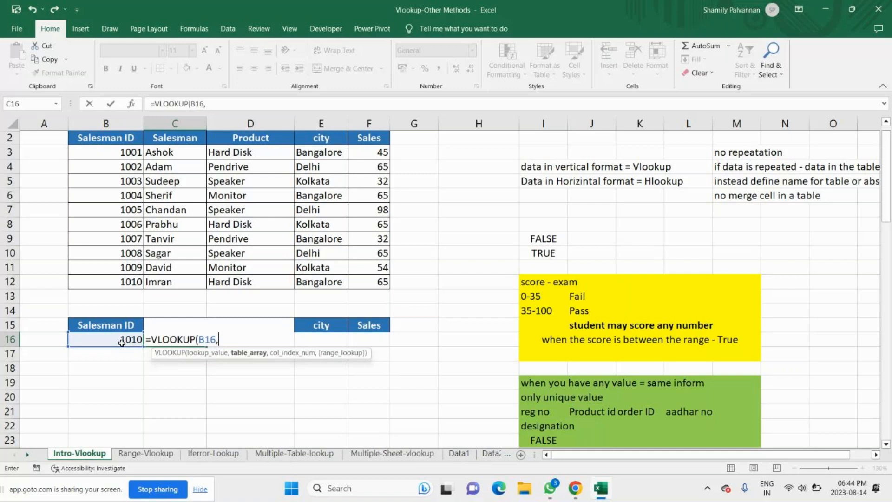
pyautogui.press('BackSpace')
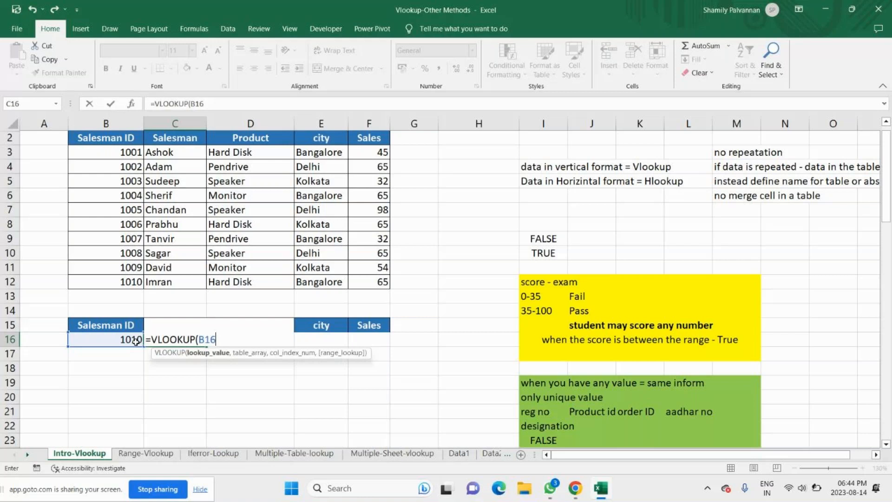
pyautogui.press('F4')
pyautogui.write(',')
# Step: Complete the C16 VLOOKUP with the absolute table array $B$2:$F$12, column index 2 and FALSE for an exact match
pyautogui.moveTo(106, 138); pyautogui.dragTo(354, 287)
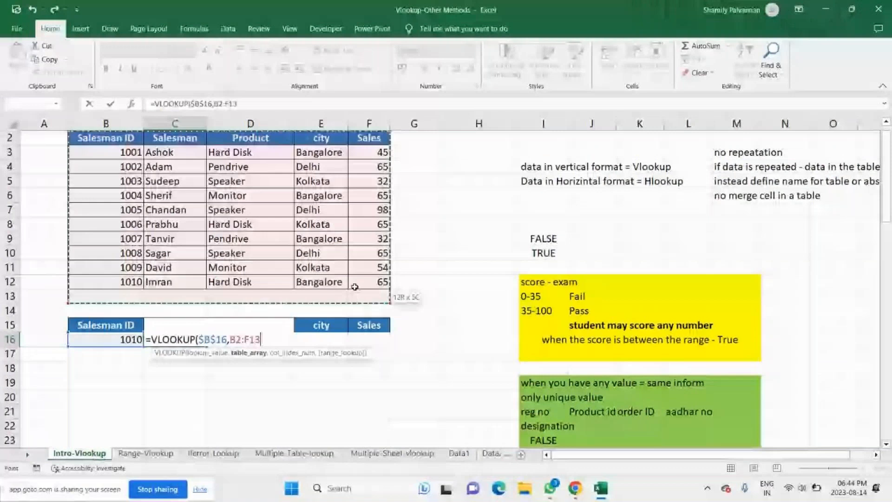
pyautogui.moveTo(355, 286); pyautogui.dragTo(352, 284)
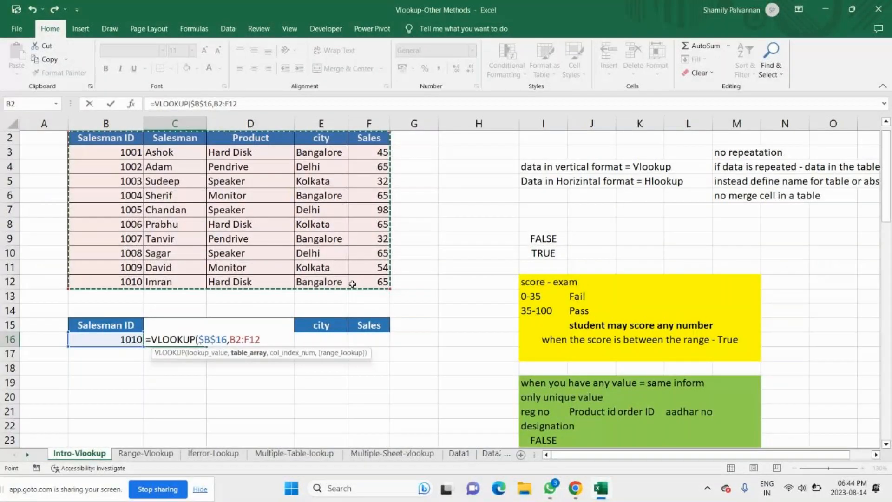
pyautogui.press('F4')
pyautogui.write(',')
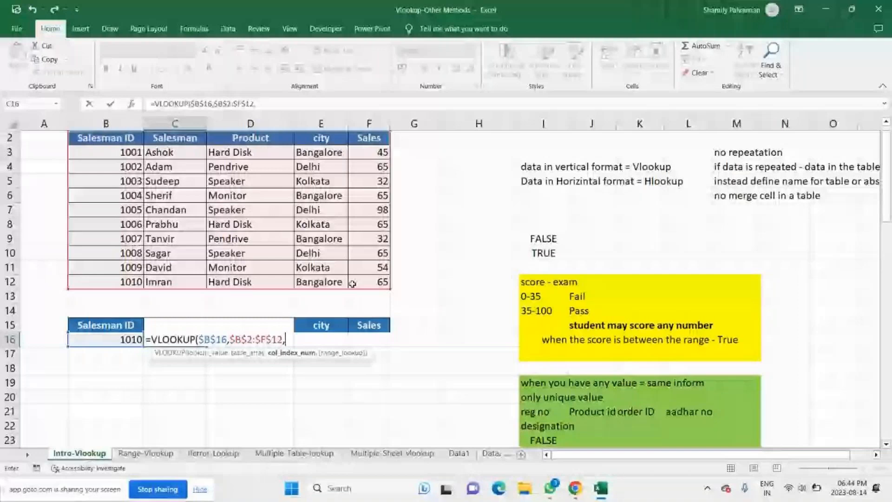
pyautogui.write('2')
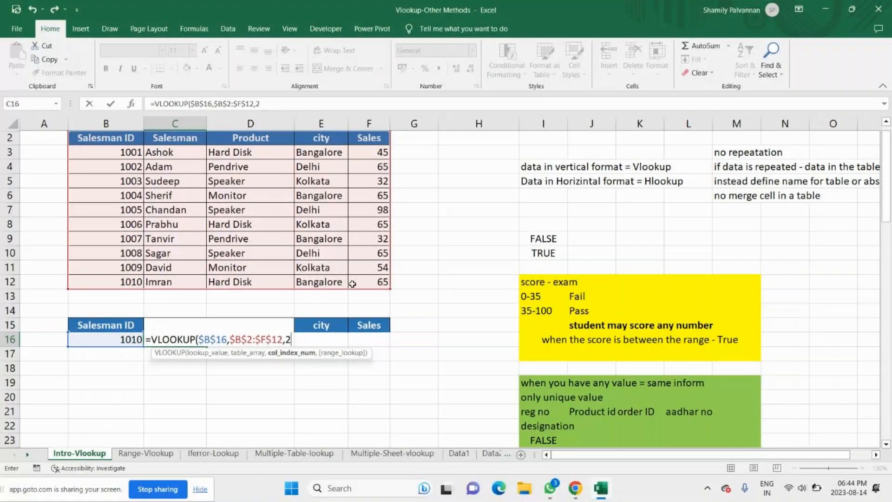
pyautogui.write(',')
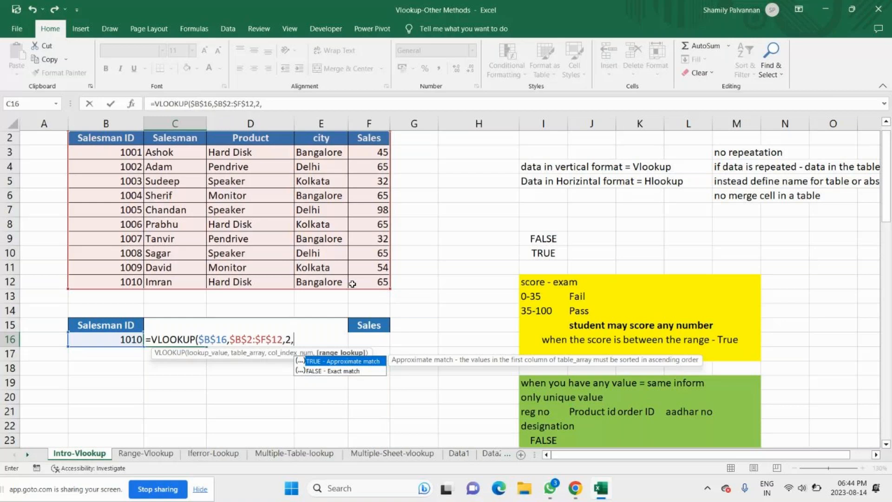
pyautogui.press('Return')
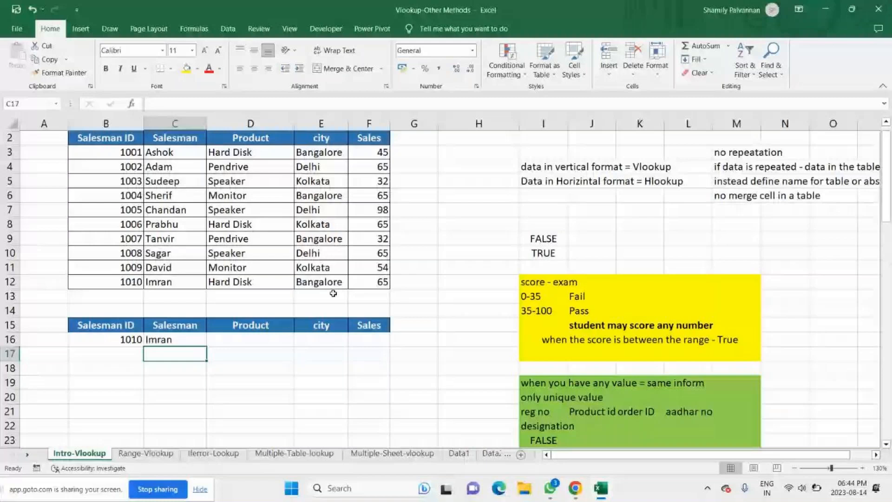
# Step: Copy the C16 VLOOKUP formula across the row to F16
pyautogui.click(203, 343)
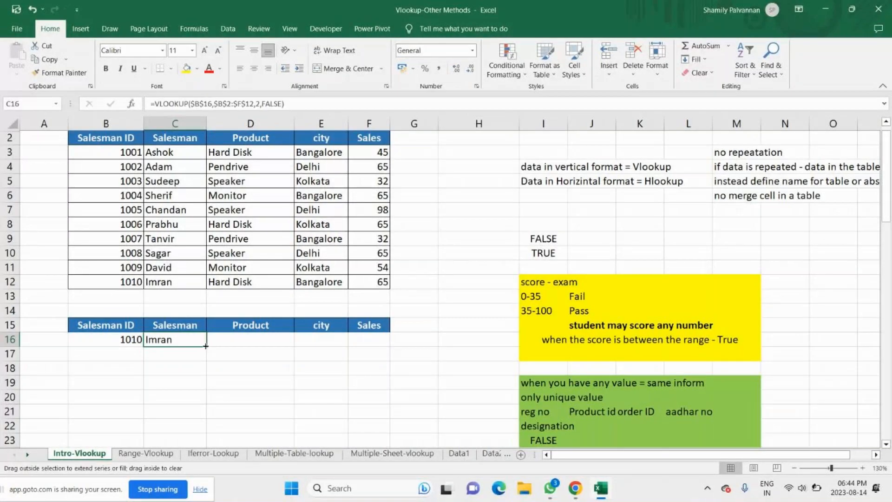
pyautogui.moveTo(206, 346); pyautogui.dragTo(295, 347)
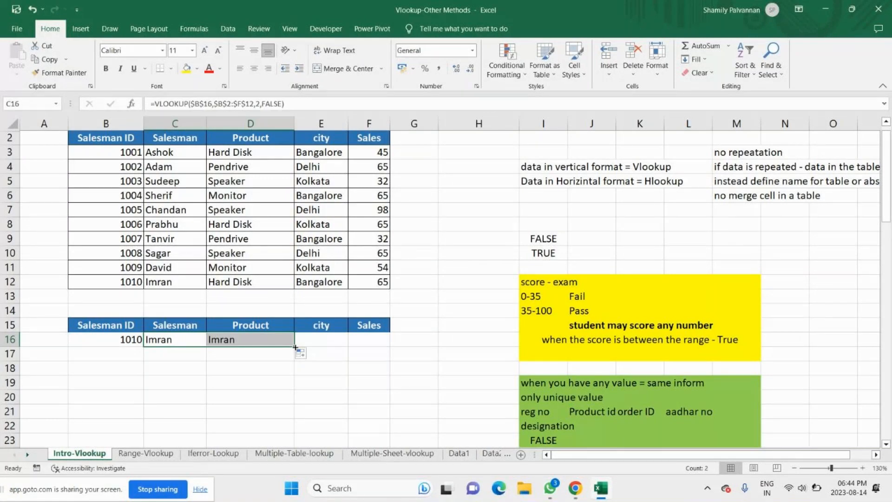
pyautogui.moveTo(296, 347); pyautogui.dragTo(389, 346)
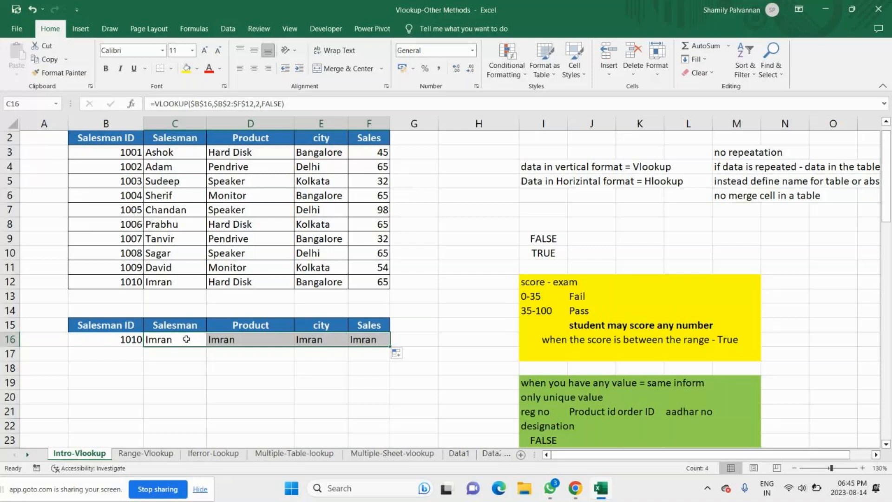
# Step: Enter 1005 and 1006 in turn as the lookup ID in B16
pyautogui.click(133, 340)
pyautogui.write('1005')
pyautogui.press('Return')
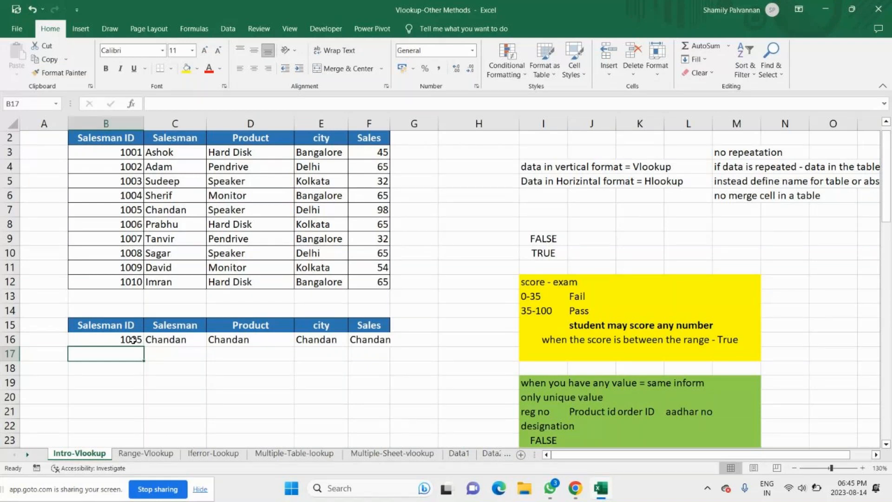
pyautogui.click(133, 340)
pyautogui.write('1006')
pyautogui.press('Return')
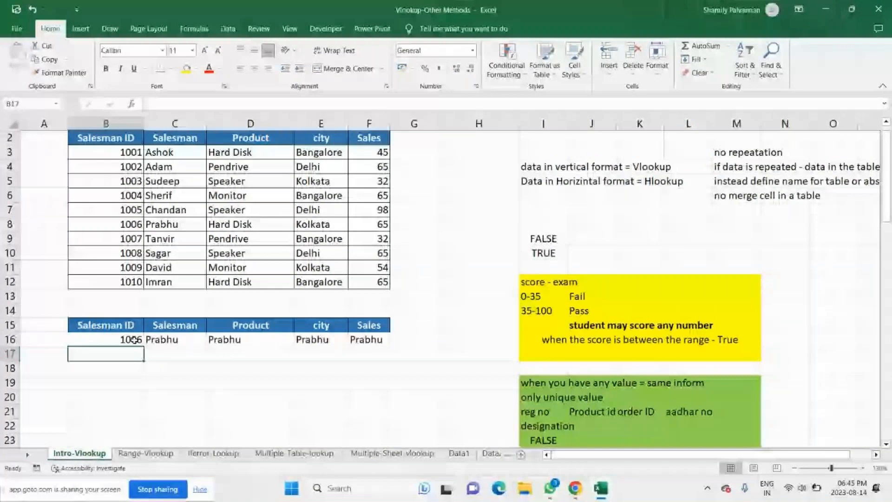
# Step: Check the C16 formula and change the column index in D16, E16 and F16 to return product, city and sales
pyautogui.doubleClick(177, 339)
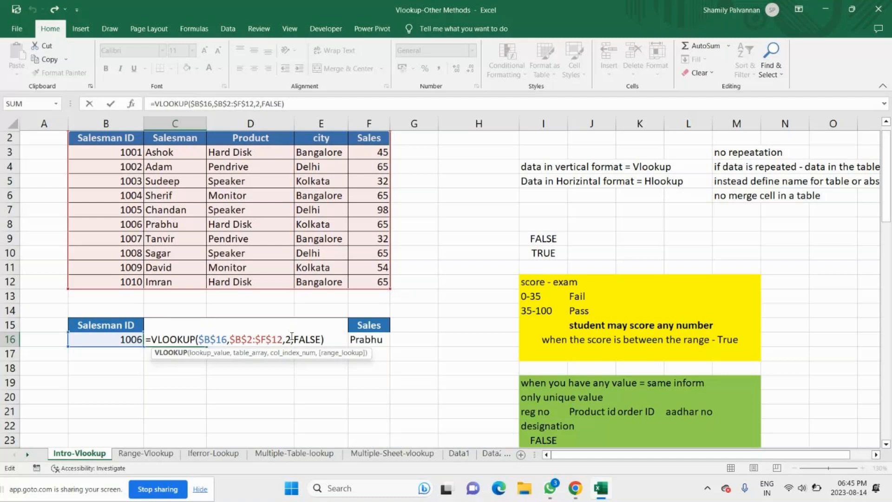
pyautogui.press('Tab')
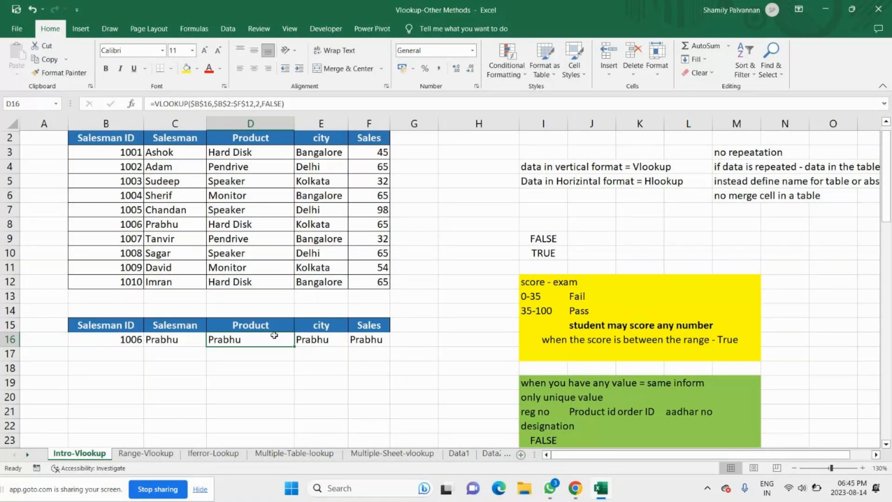
pyautogui.doubleClick(275, 335)
pyautogui.click(354, 340)
pyautogui.press('BackSpace')
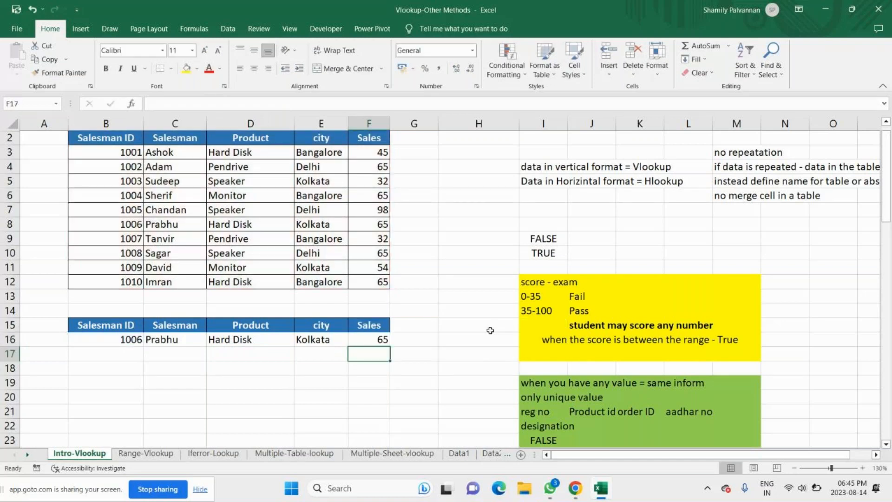
# Step: Review the lookup results across B16:F16
pyautogui.moveTo(106, 340); pyautogui.dragTo(369, 339)
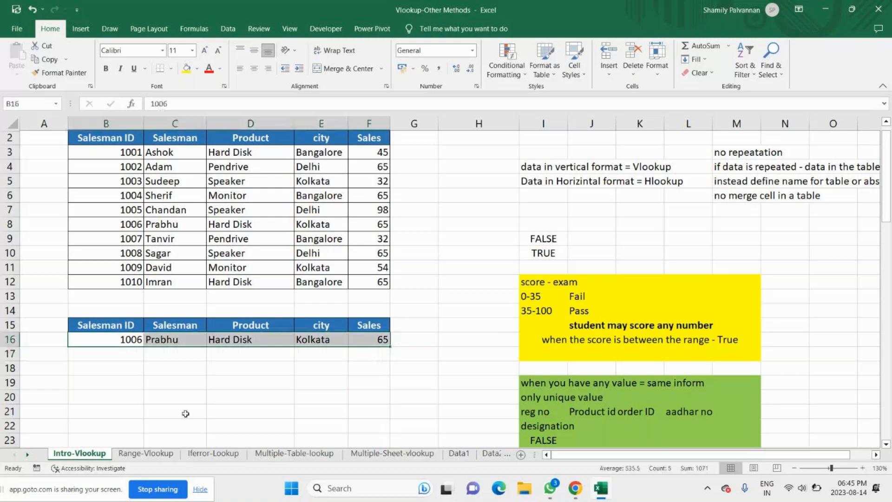
pyautogui.click(172, 368)
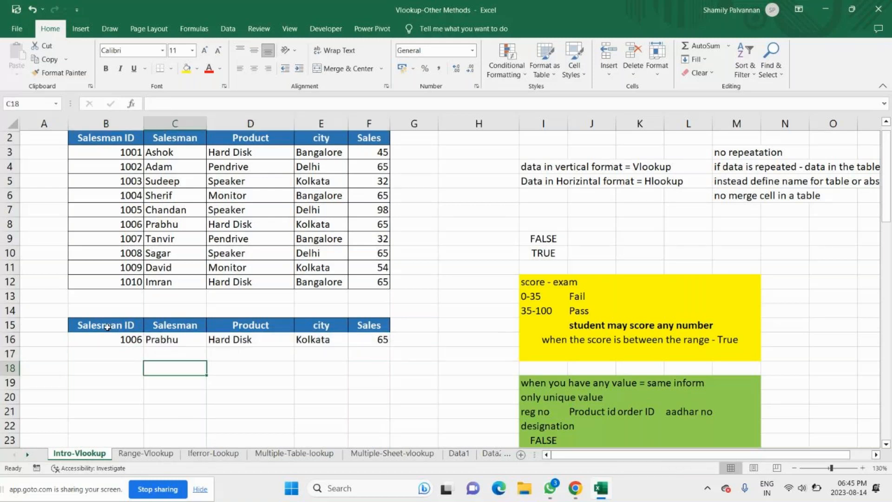
pyautogui.moveTo(106, 339); pyautogui.dragTo(371, 340)
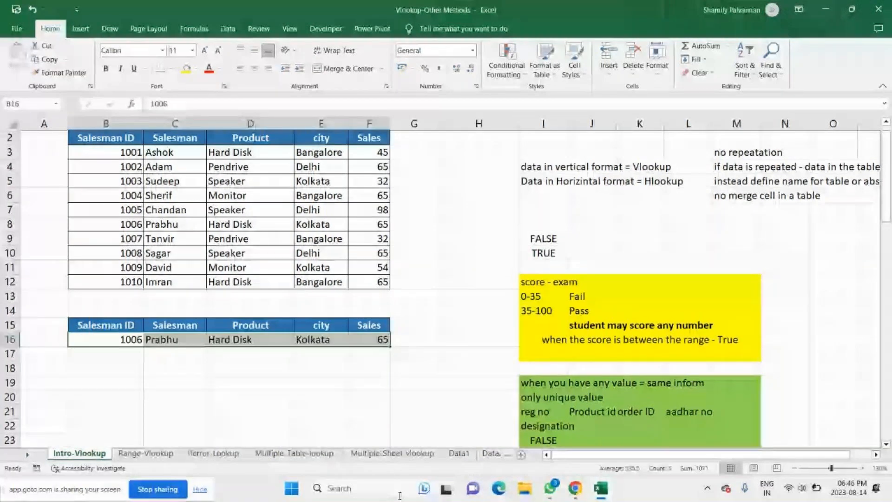
# Step: Switch to the GoTo meeting in Chrome, mute the microphone and check the meeting chat before closing it
pyautogui.click(575, 488)
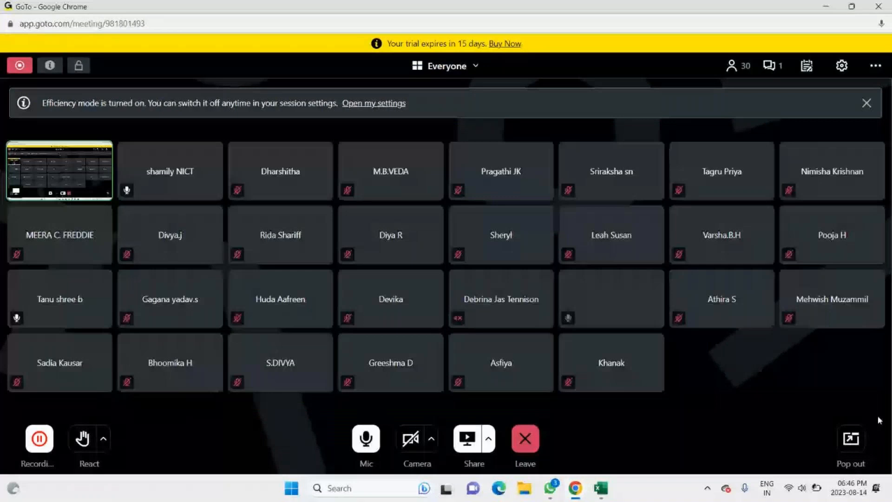
pyautogui.hotkey('ctrl', 'alt', 'a')
pyautogui.click(773, 66)
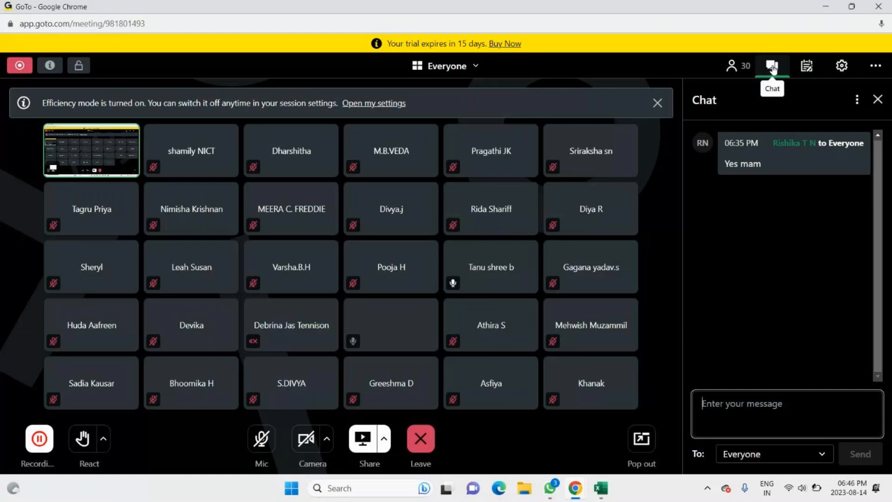
pyautogui.click(773, 67)
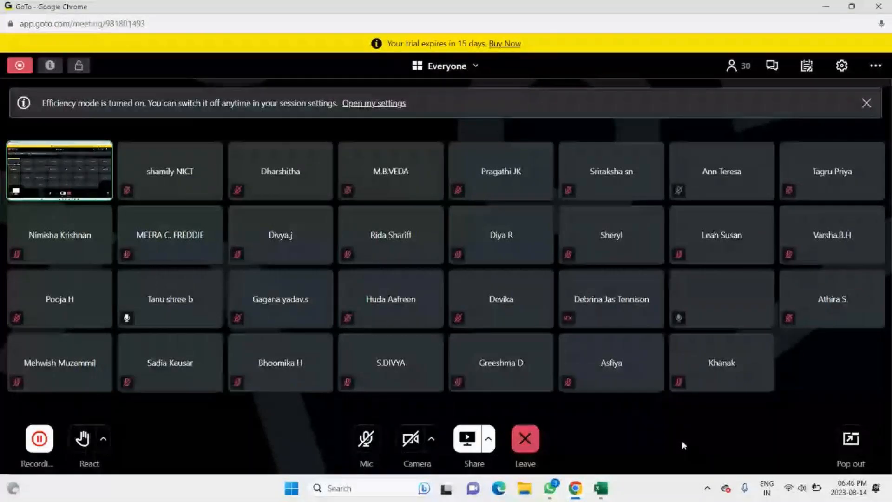
# Step: Toggle the meeting microphone on and off several times, leaving it turned on
pyautogui.click(373, 434)
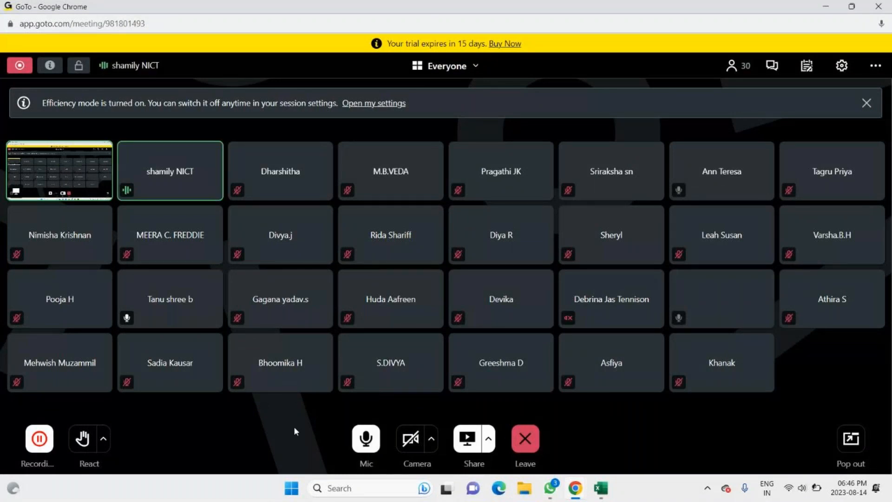
pyautogui.click(366, 441)
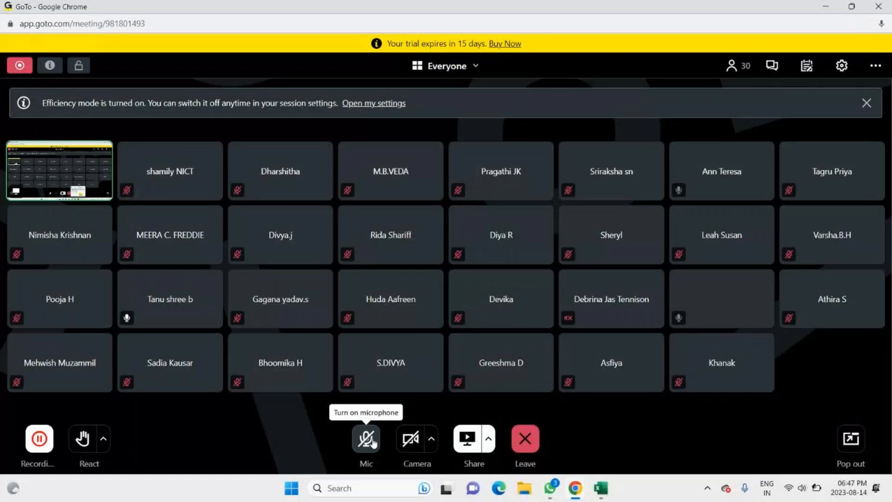
pyautogui.click(374, 443)
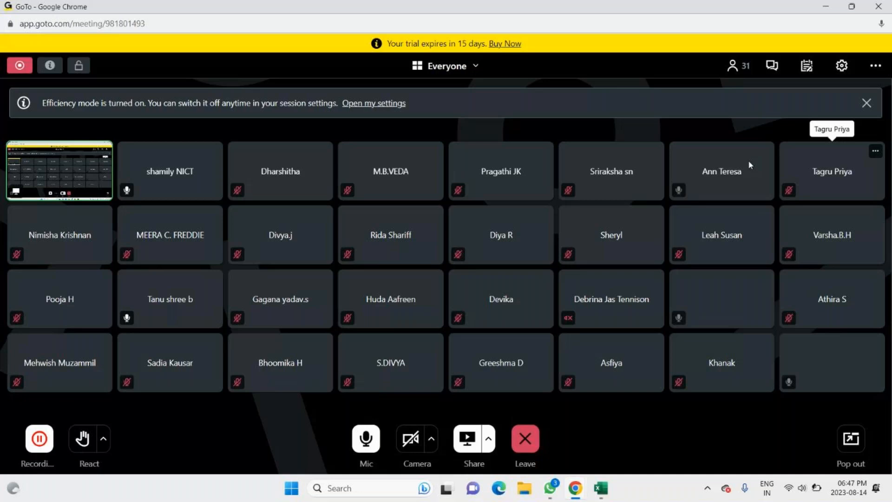
pyautogui.click(366, 437)
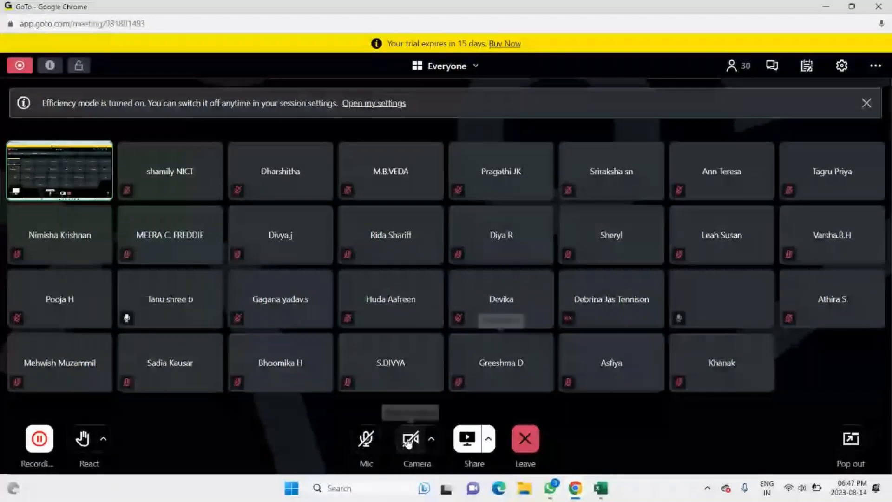
pyautogui.click(366, 439)
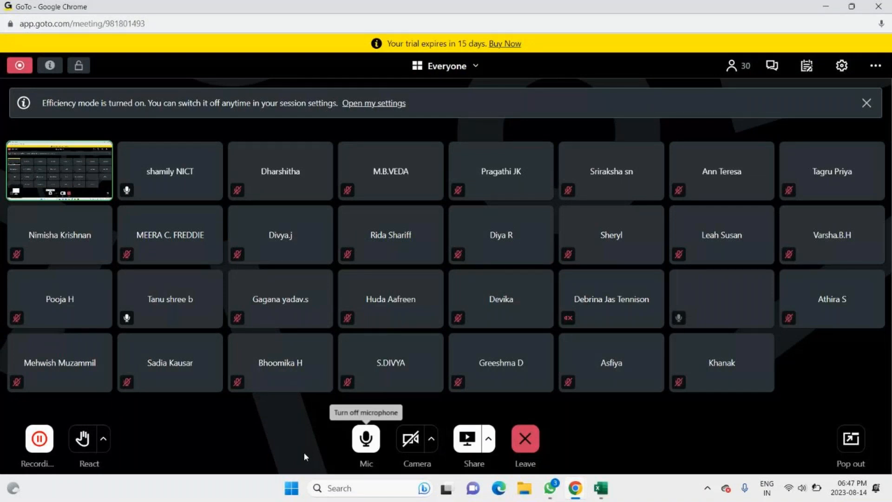
# Step: Switch back to the Excel workbook and clear the VLOOKUP formulas from C16:F16
pyautogui.moveTo(604, 495)
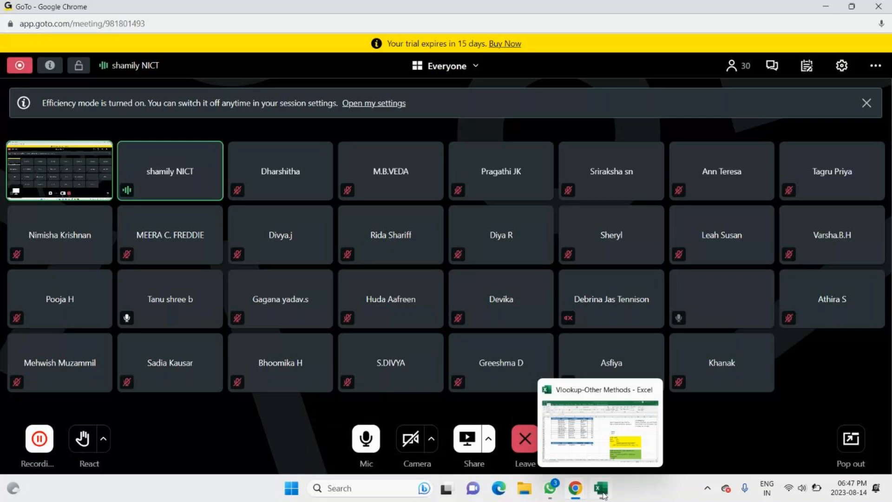
pyautogui.click(603, 496)
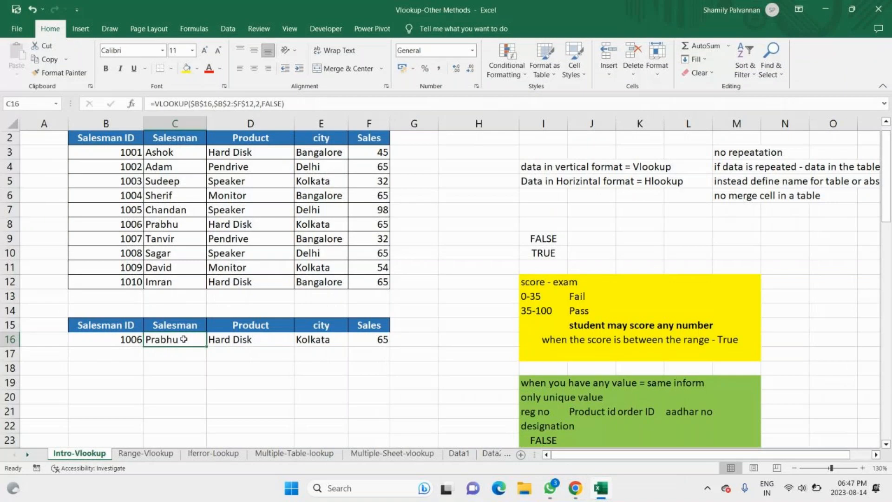
pyautogui.moveTo(184, 339); pyautogui.dragTo(371, 339)
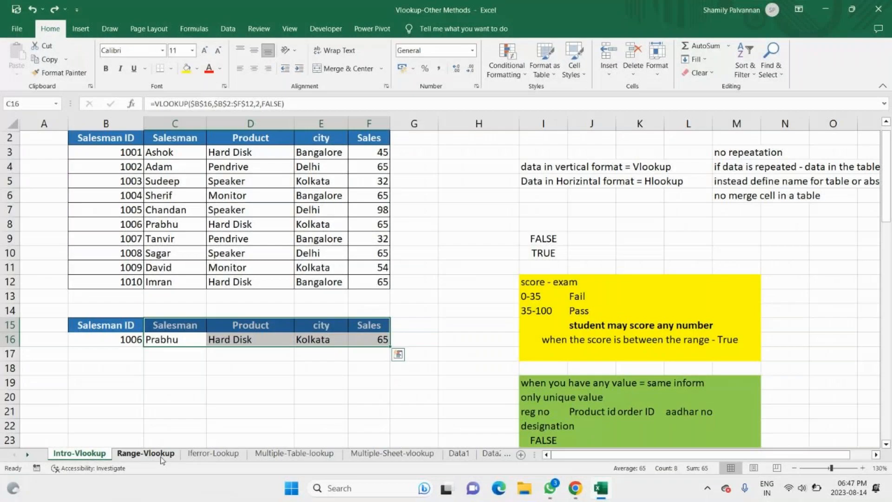
pyautogui.click(700, 73)
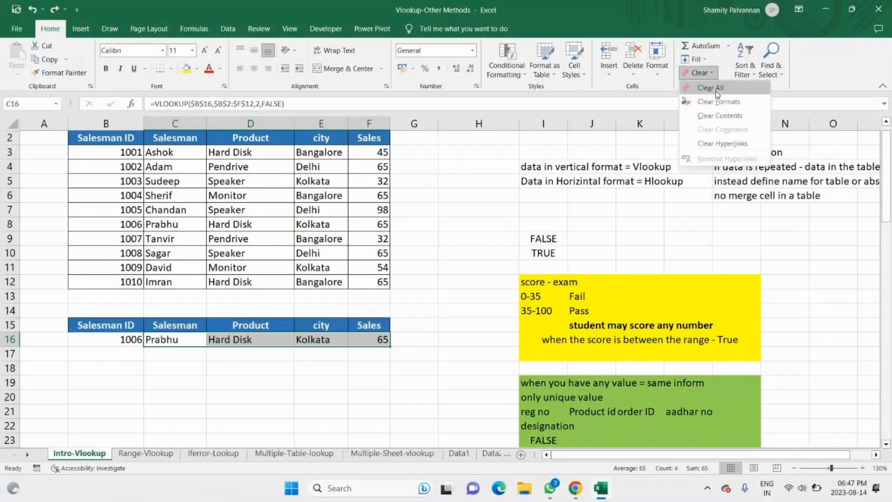
pyautogui.press('Escape')
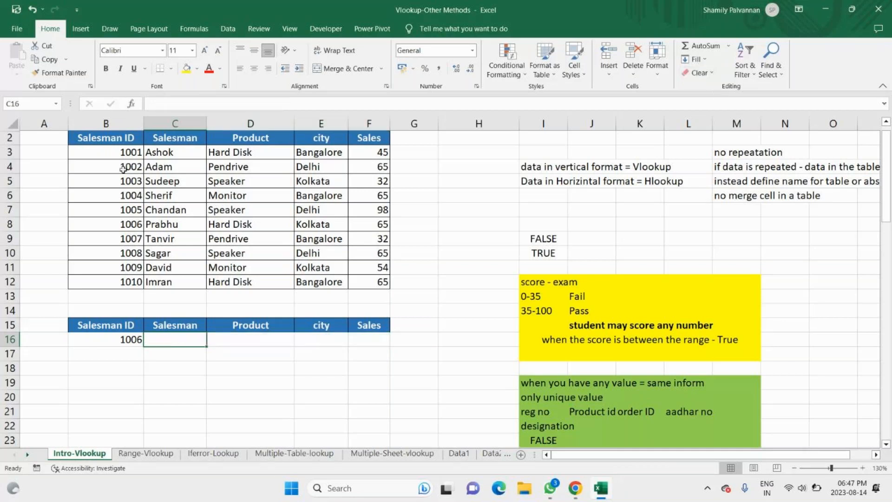
pyautogui.click(100, 137)
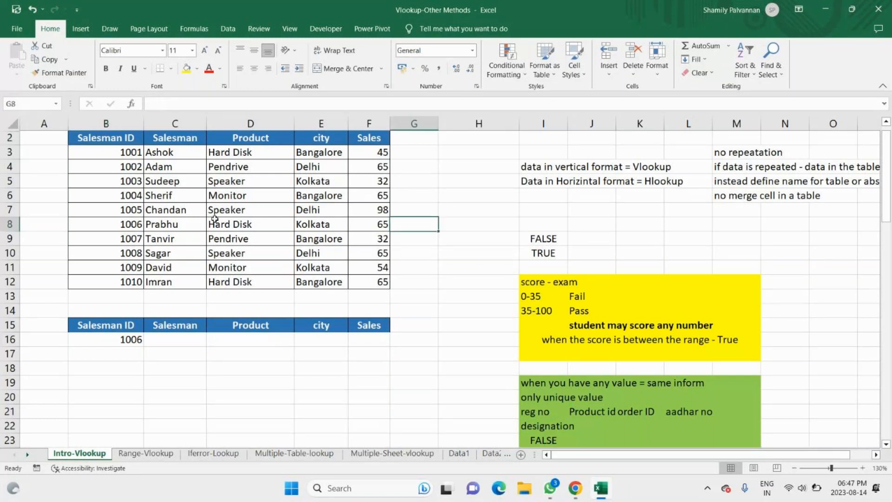
# Step: Convert the sales data range B1:F12 into a table with headers and change its table style
pyautogui.click(214, 219)
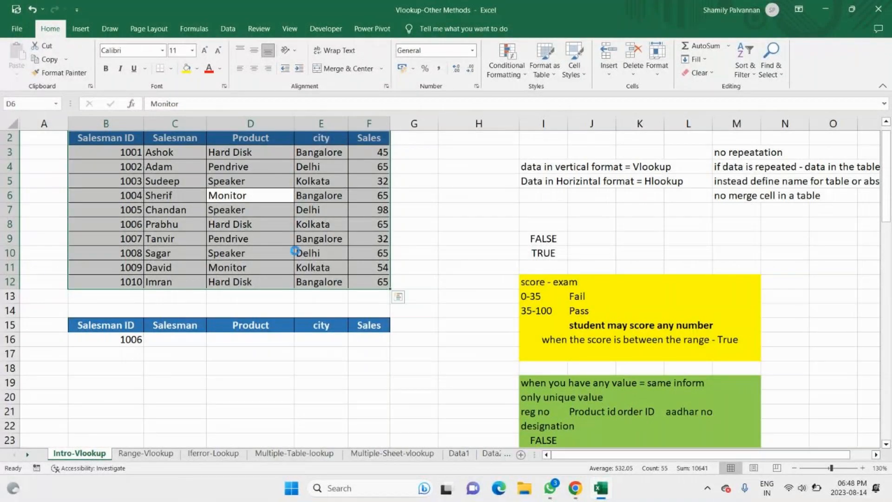
pyautogui.hotkey('ctrl', 't')
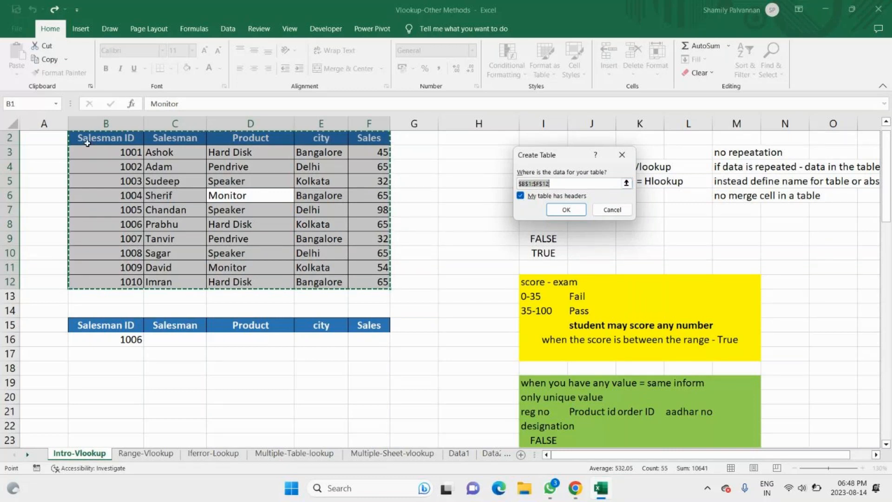
pyautogui.click(566, 210)
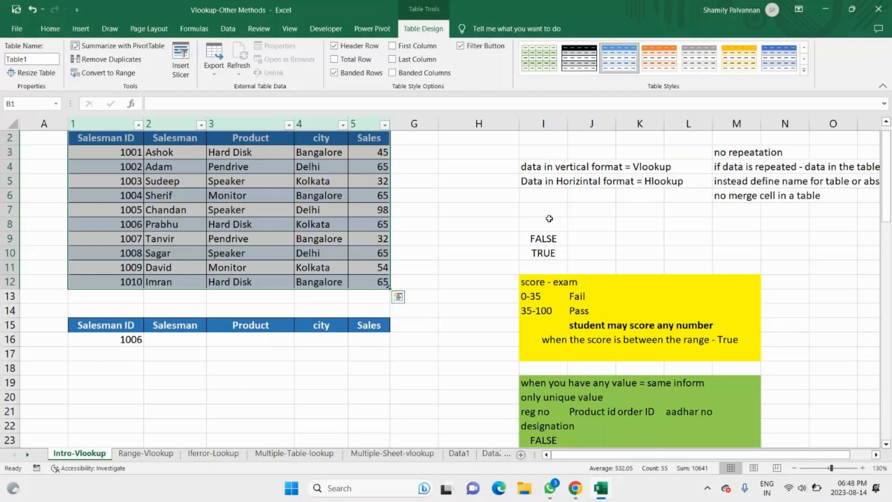
pyautogui.click(803, 70)
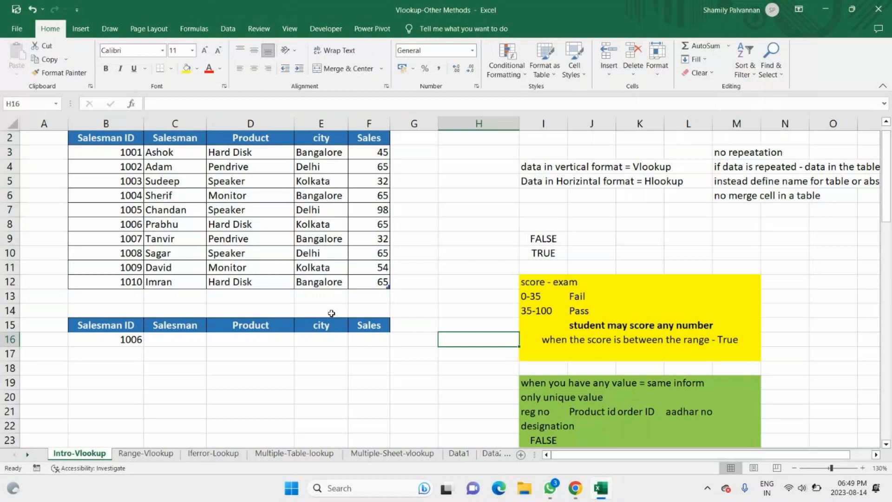
# Step: Try to name the sales table "Sales data"
pyautogui.click(241, 192)
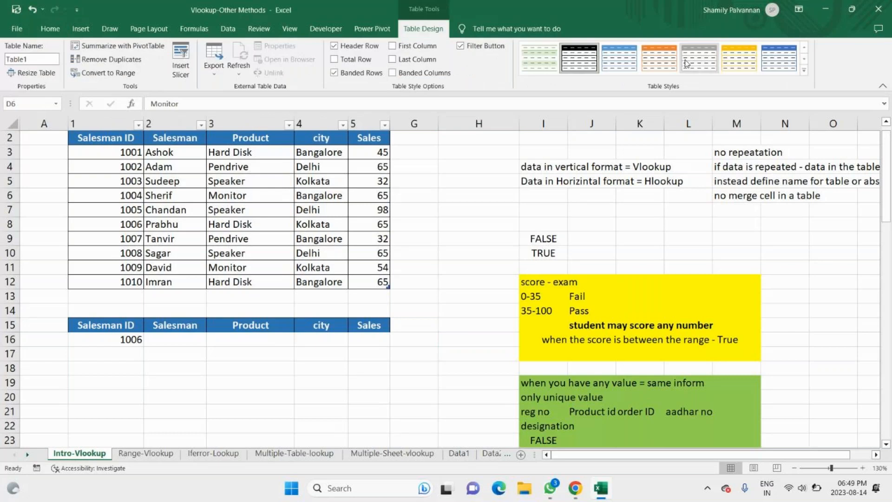
pyautogui.click(47, 60)
pyautogui.write('S')
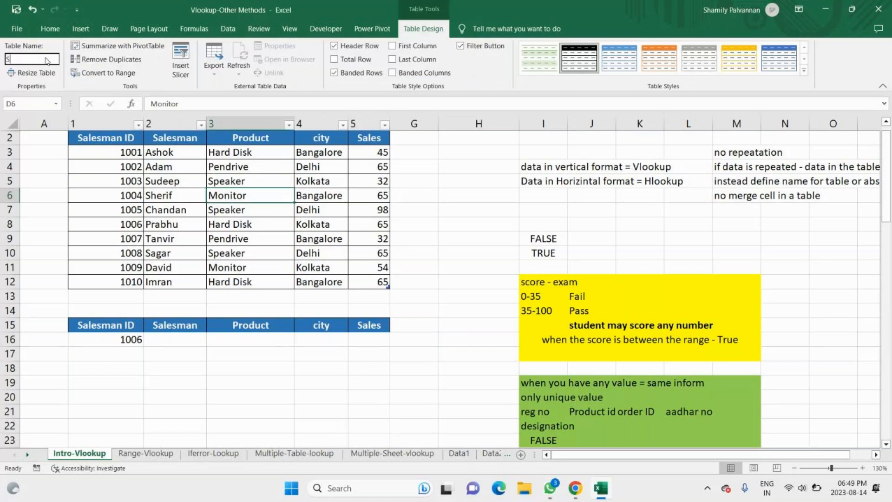
pyautogui.write('ales data')
pyautogui.press('Return')
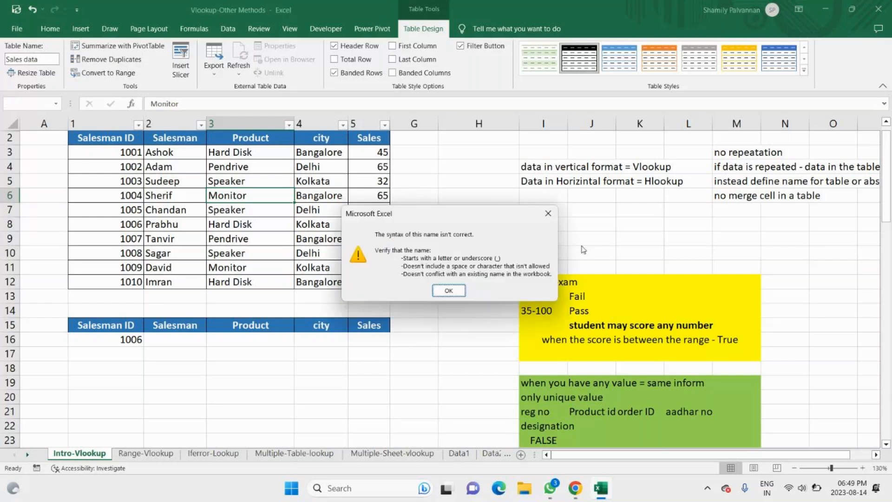
pyautogui.press('Return')
# Step: Name the sales table Sales_Data
pyautogui.write('T')
pyautogui.press('BackSpace')
pyautogui.write('Sa')
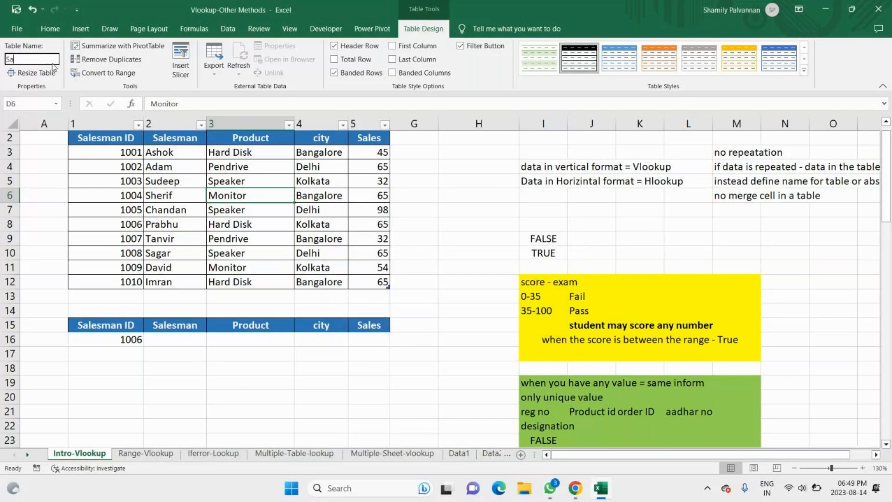
pyautogui.write('les_')
pyautogui.write('Data')
pyautogui.press('Return')
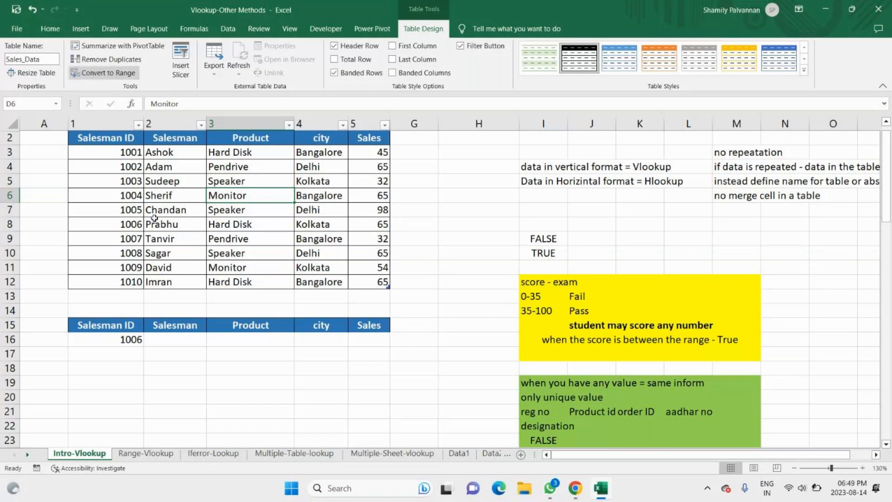
pyautogui.press('Down')
pyautogui.press('Down')
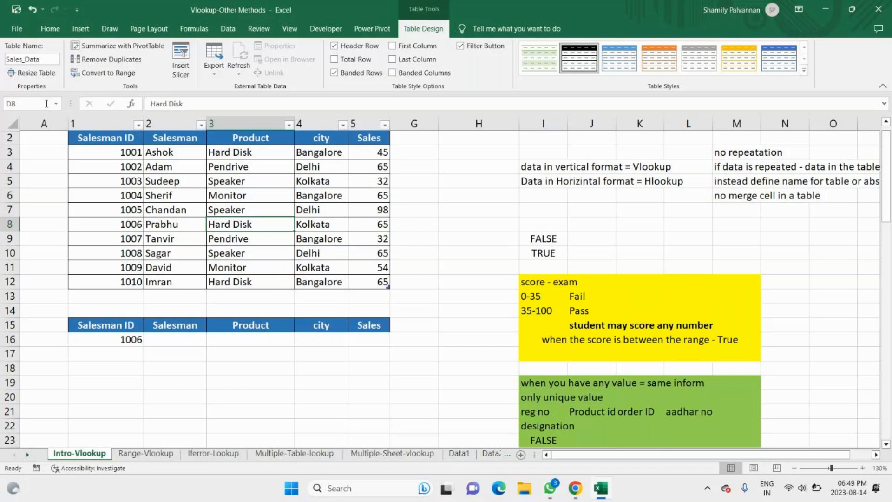
# Step: Start a VLOOKUP formula in the Salesman result cell C16
pyautogui.click(167, 339)
pyautogui.write('=sa')
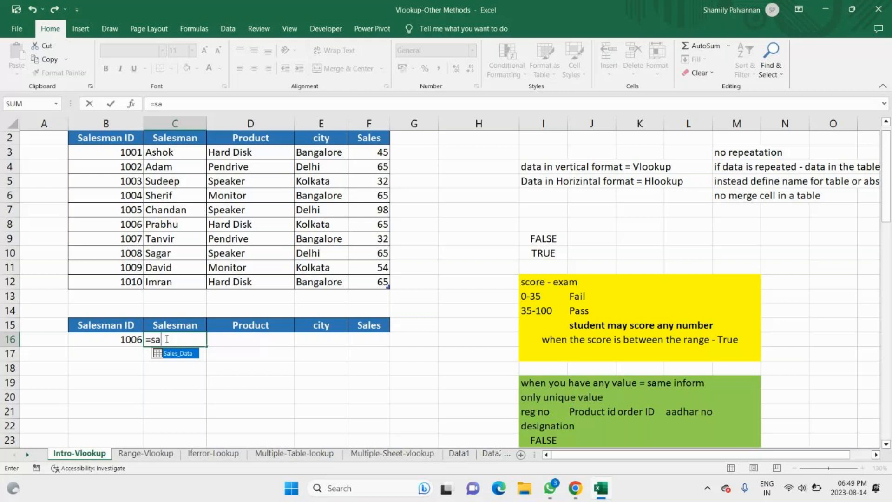
pyautogui.press('BackSpace')
pyautogui.press('BackSpace')
pyautogui.write('vloo')
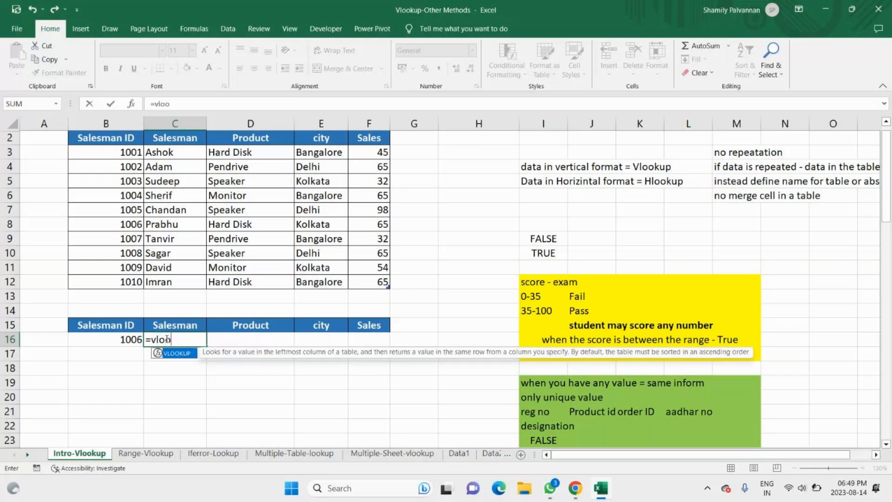
pyautogui.write('kup')
pyautogui.press('Tab')
pyautogui.moveTo(106, 137); pyautogui.dragTo(355, 263)
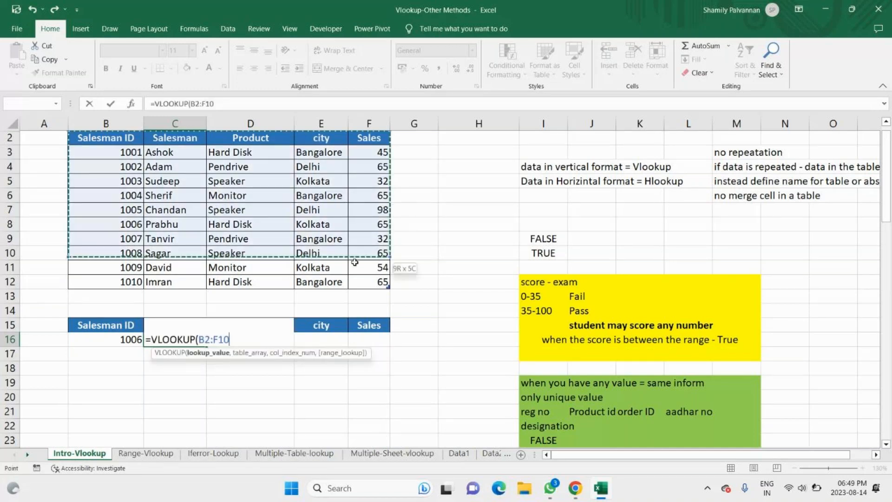
pyautogui.moveTo(355, 262); pyautogui.dragTo(358, 279)
pyautogui.press('BackSpace')
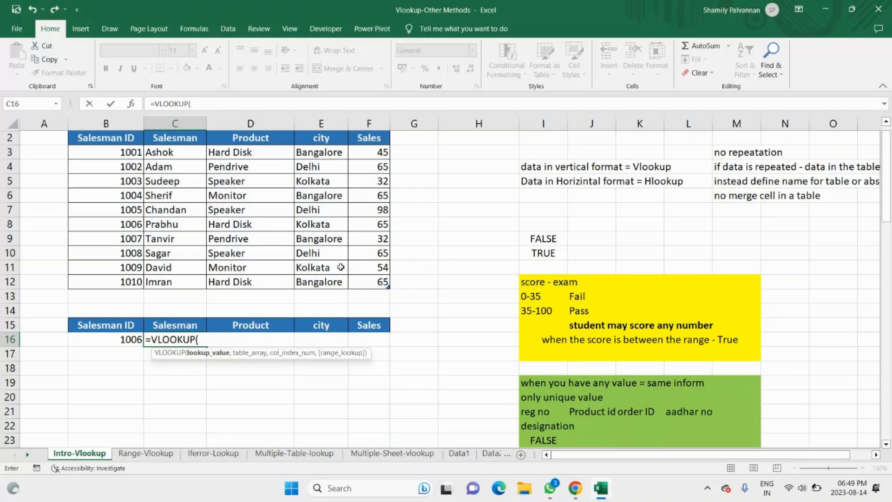
# Step: Use B16 as the VLOOKUP lookup value in C16, made absolute as $B$16
pyautogui.click(139, 337)
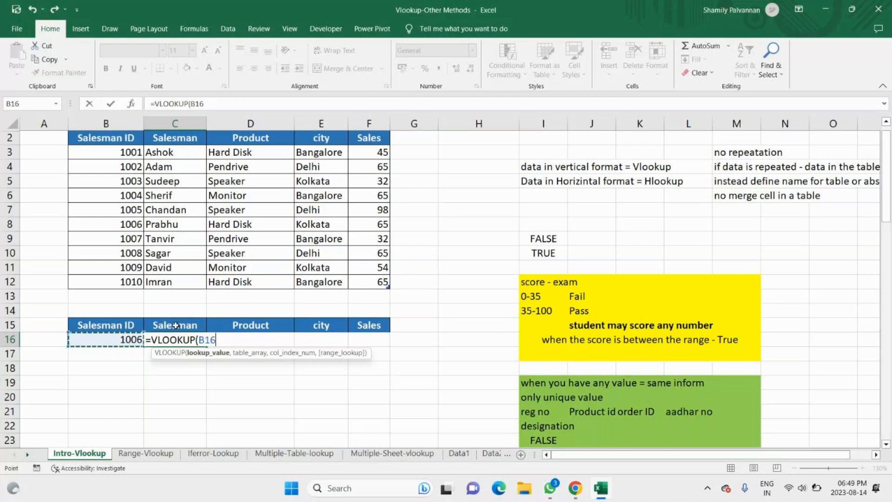
pyautogui.write(',')
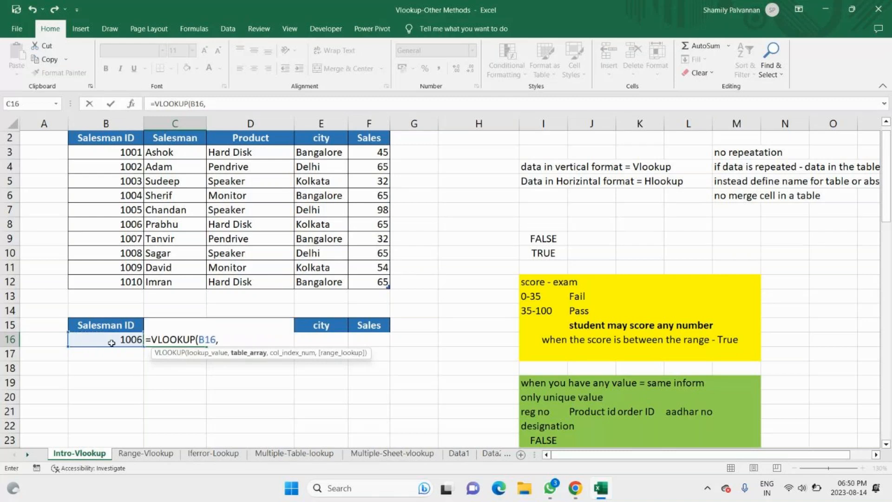
pyautogui.press('BackSpace')
pyautogui.press('F4')
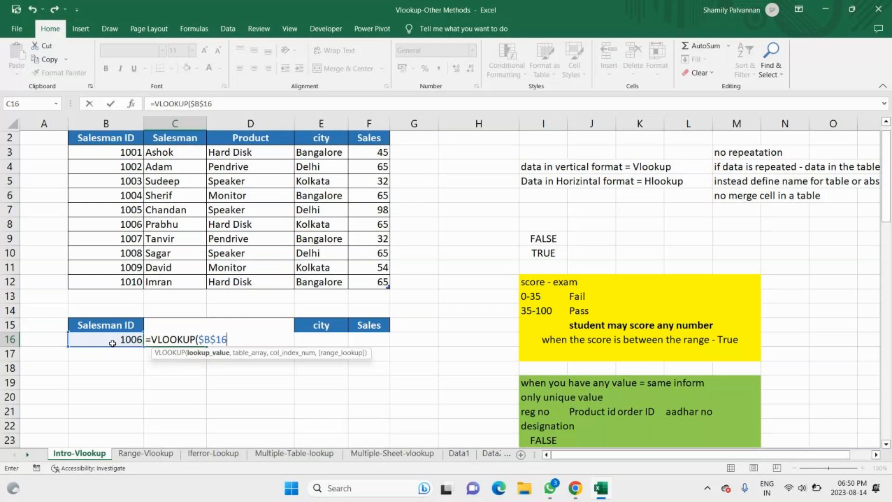
pyautogui.press('Return')
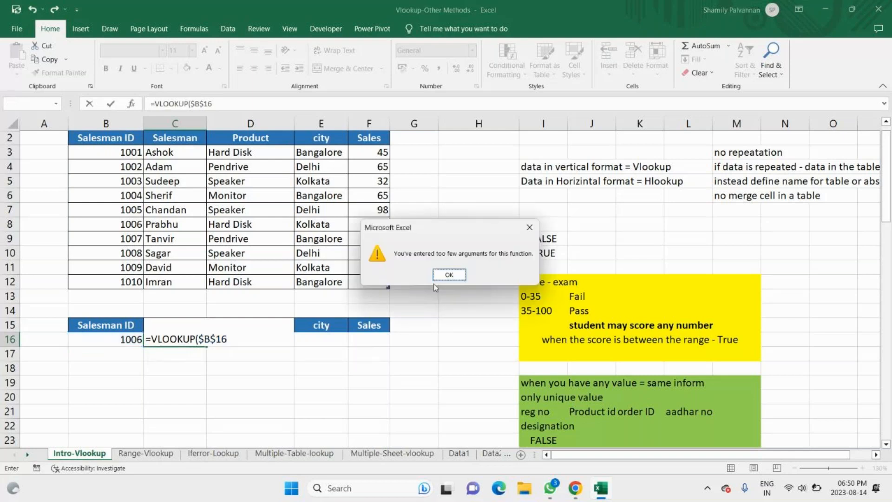
pyautogui.click(445, 273)
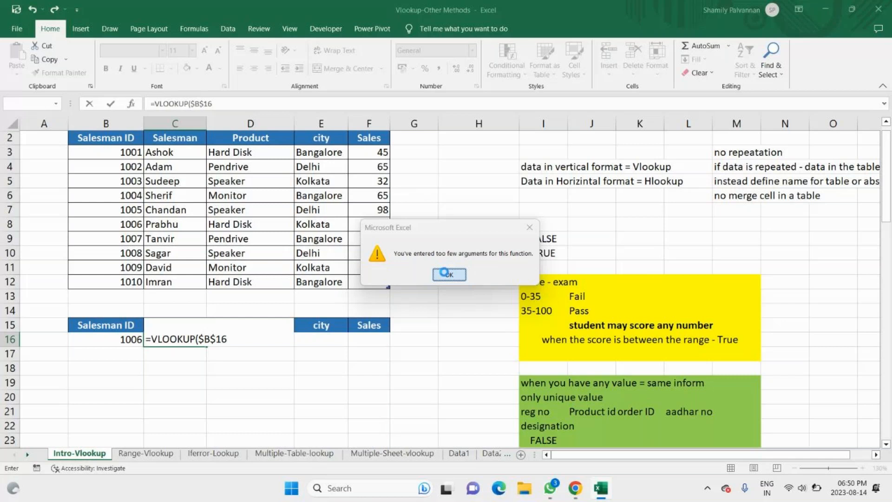
pyautogui.write(',')
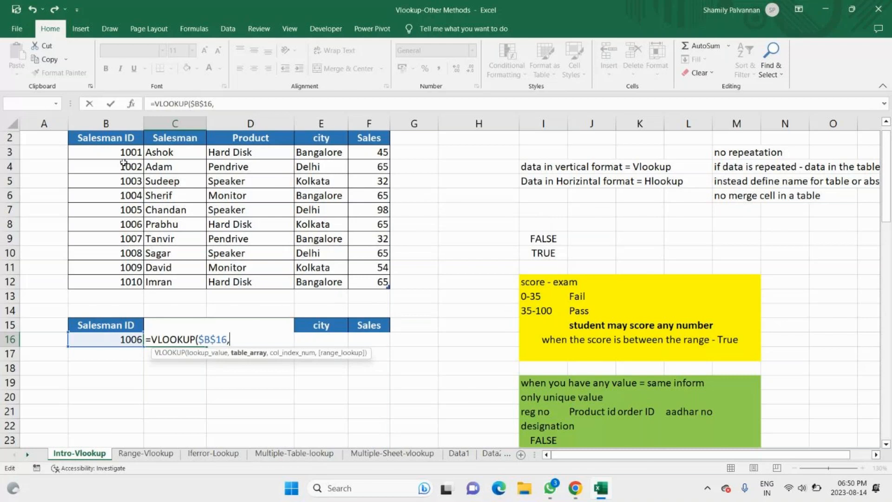
# Step: Enter the named table Sales_Data as the table array of the VLOOKUP in C16
pyautogui.moveTo(106, 138); pyautogui.dragTo(369, 282)
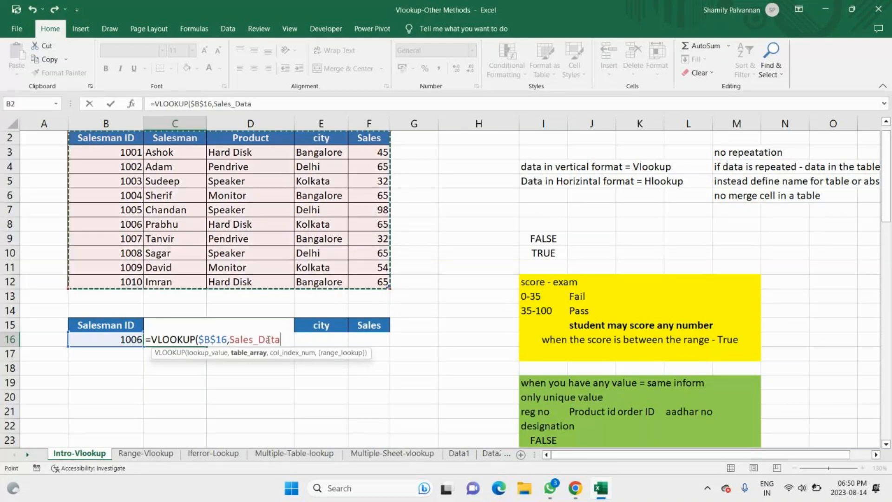
pyautogui.doubleClick(237, 339)
pyautogui.press('BackSpace')
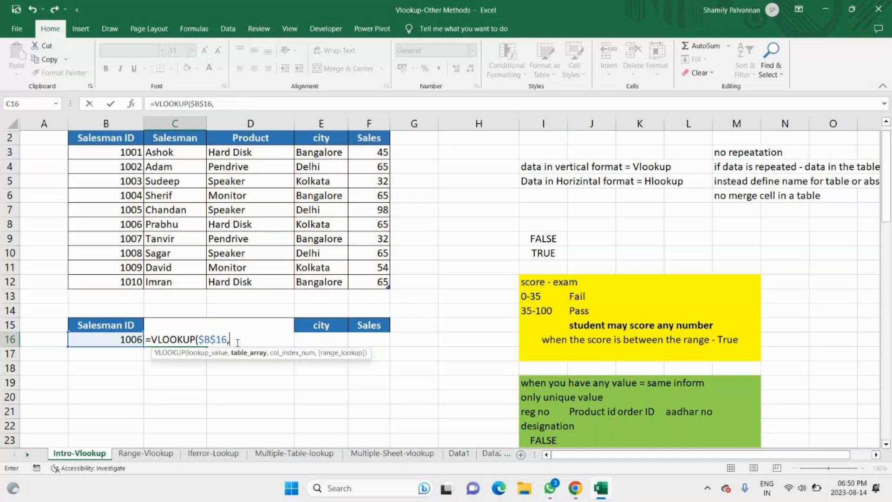
pyautogui.write('sales')
pyautogui.doubleClick(259, 367)
pyautogui.write(',')
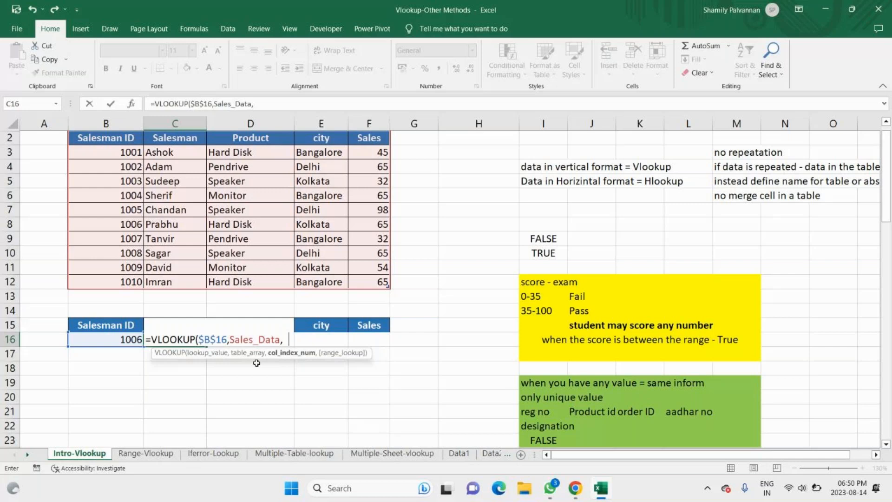
pyautogui.press('BackSpace')
# Step: Complete the C16 VLOOKUP with column index 2 and FALSE for an exact match
pyautogui.write('2,')
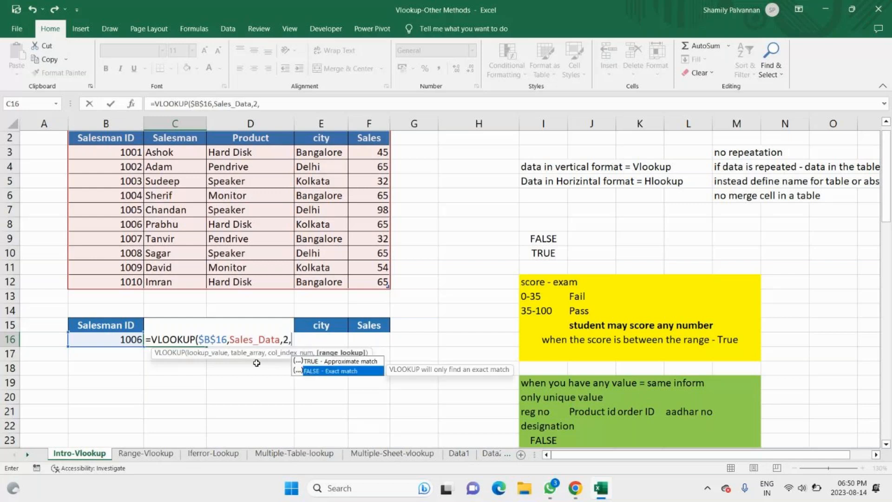
pyautogui.press('Up')
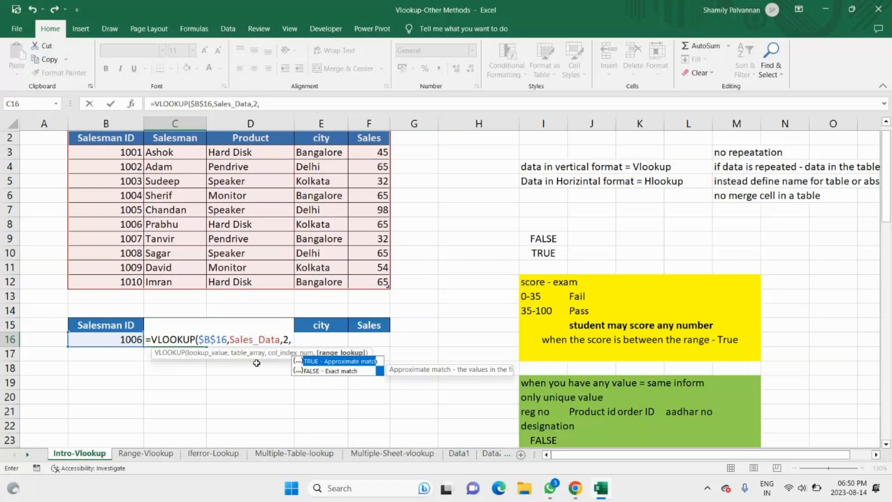
pyautogui.press('Down')
pyautogui.press('Tab')
pyautogui.write(')')
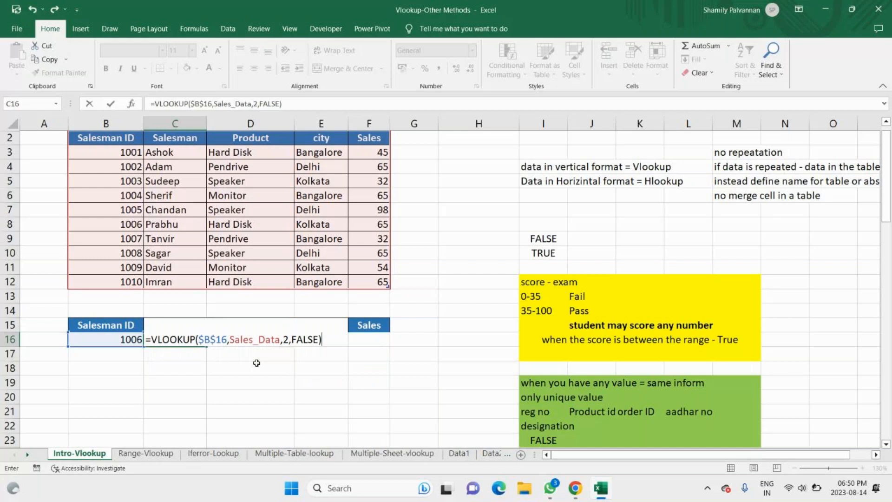
pyautogui.press('Return')
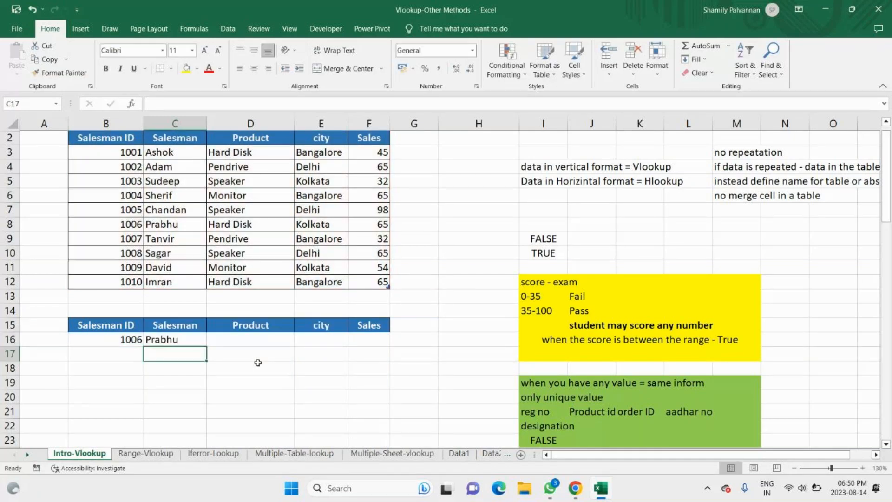
# Step: Copy the VLOOKUP formula from C16 across D16:F16
pyautogui.scroll(-1, 258, 362)
pyautogui.click(174, 296)
pyautogui.moveTo(207, 303); pyautogui.dragTo(377, 297)
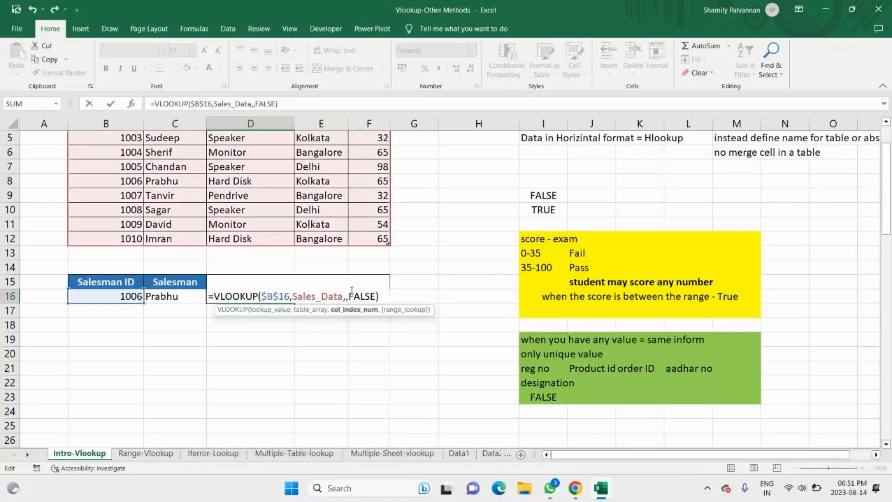
# Step: Set the column index to 3 in D16 and adjust it in E16 and F16 to return the city and sales
pyautogui.write('3')
pyautogui.press('Tab')
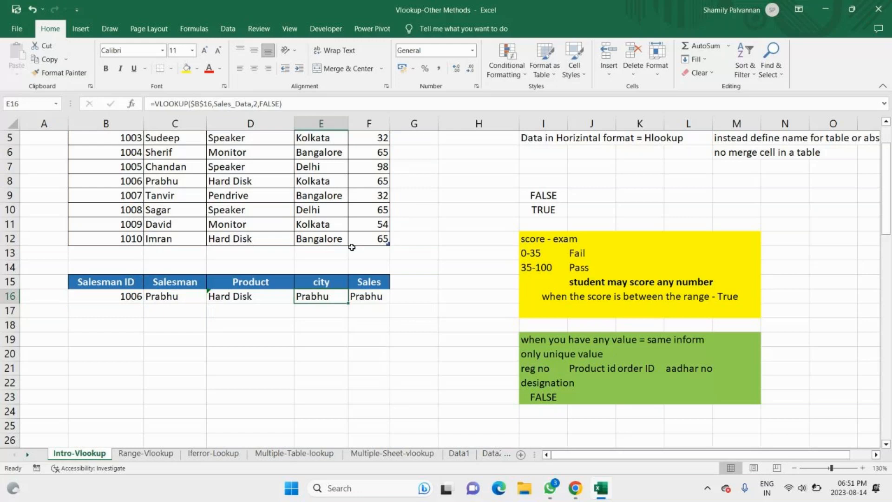
pyautogui.scroll(-6, 352, 247)
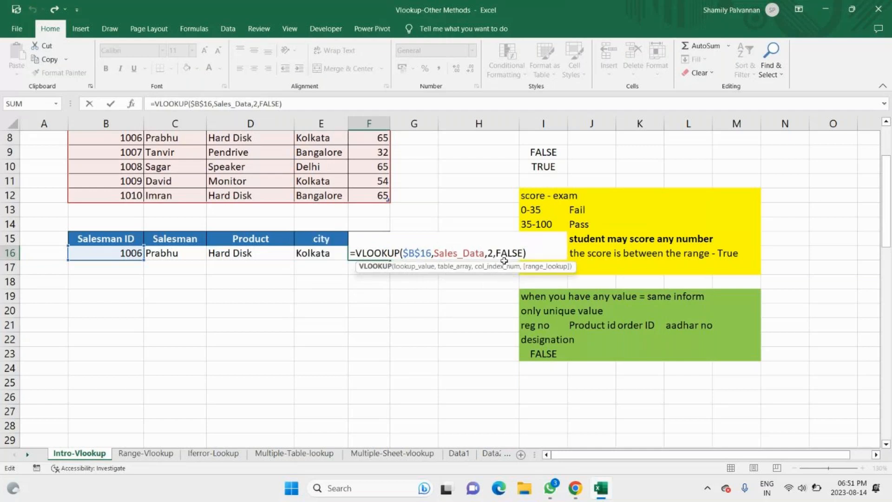
pyautogui.click(494, 253)
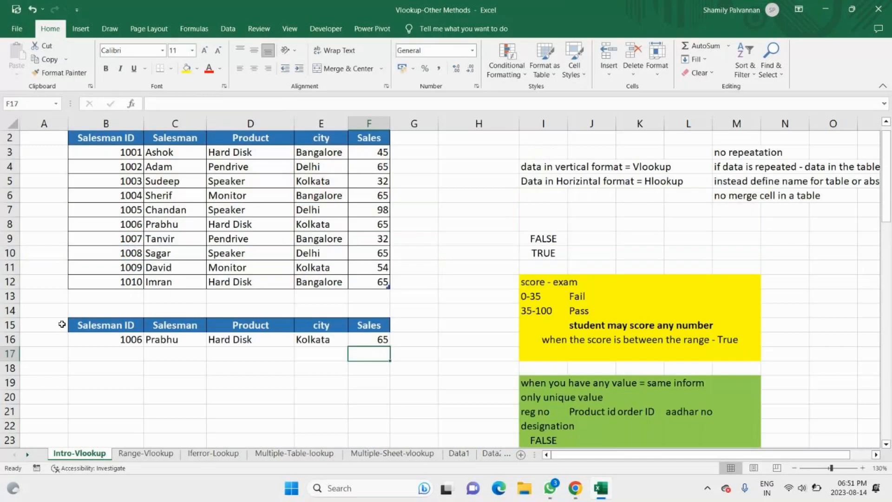
# Step: Test the lookup formulas by entering other salesman IDs in B16, including 1009, ending with 1002
pyautogui.click(113, 343)
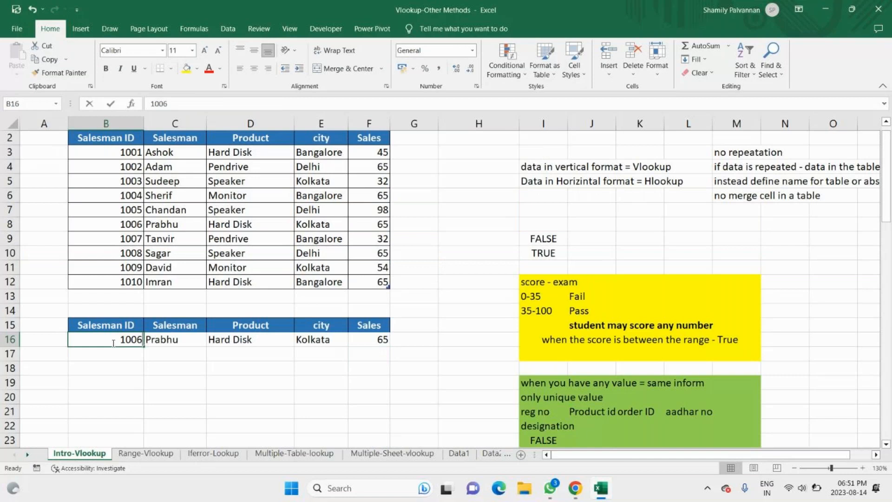
pyautogui.write('1009')
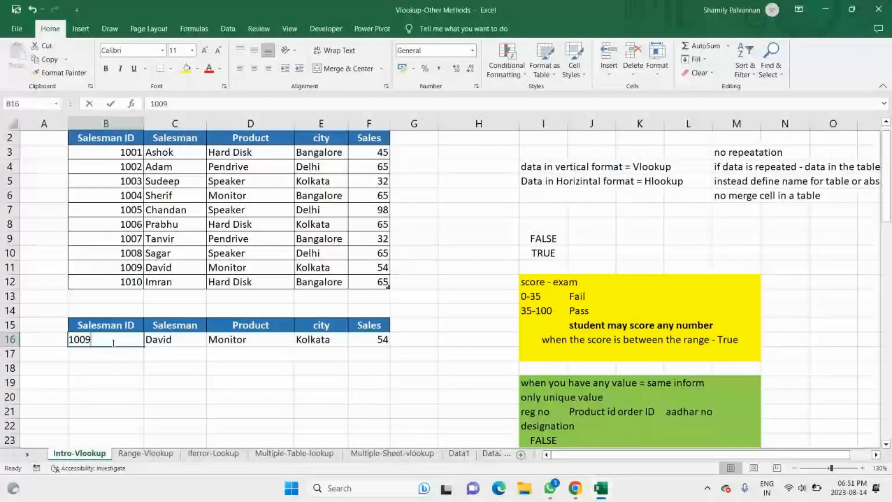
pyautogui.hotkey('ctrl', 'z')
pyautogui.write('10')
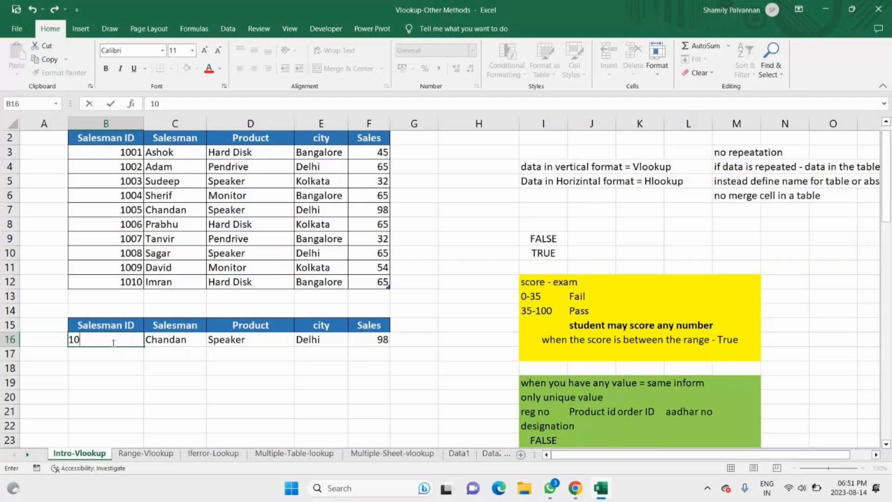
pyautogui.write('02')
pyautogui.press('Return')
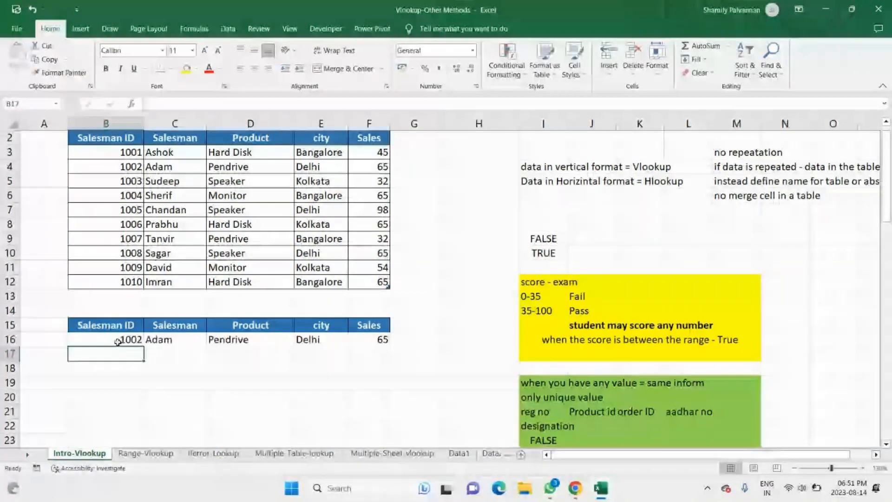
# Step: Test the lookup row by entering the unlisted salesman ID 1020 in B16, followed by the listed ID 1009
pyautogui.scroll(-1, 162, 306)
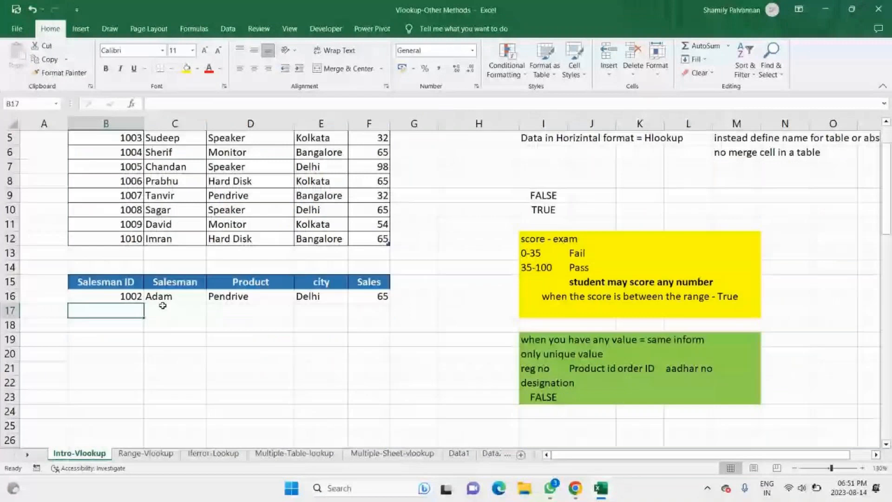
pyautogui.click(175, 339)
pyautogui.scroll(1, 174, 340)
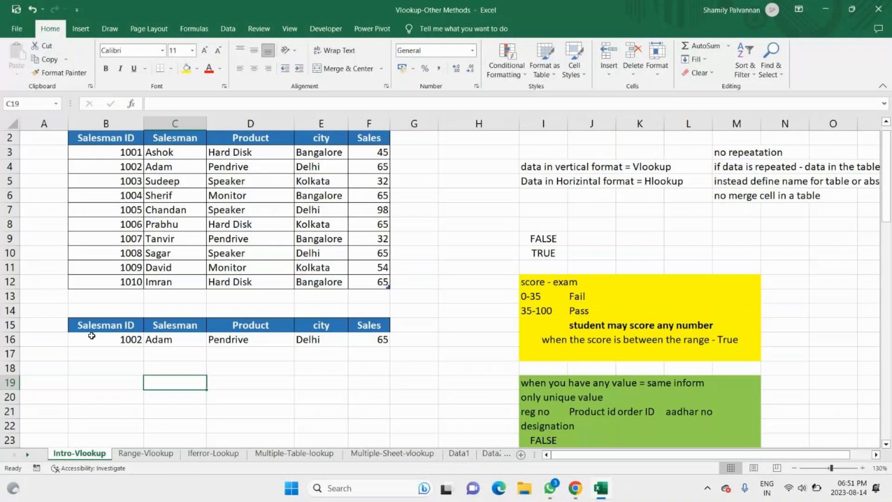
pyautogui.click(91, 335)
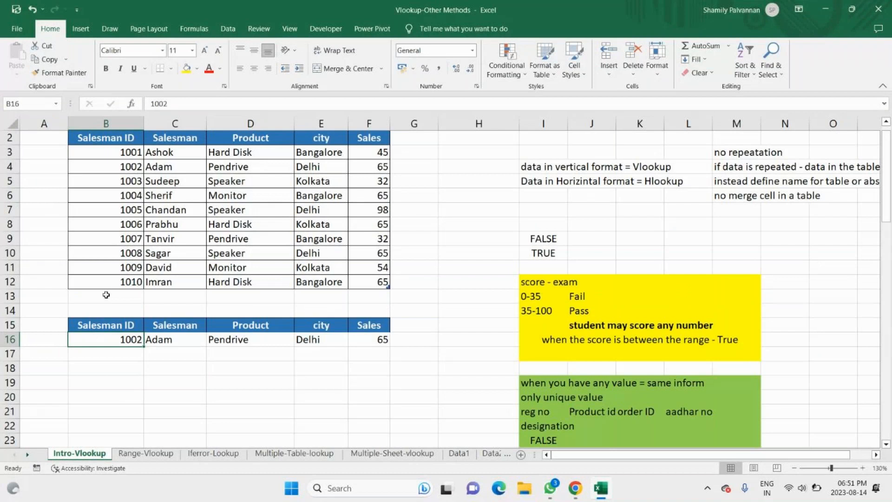
pyautogui.write('1020')
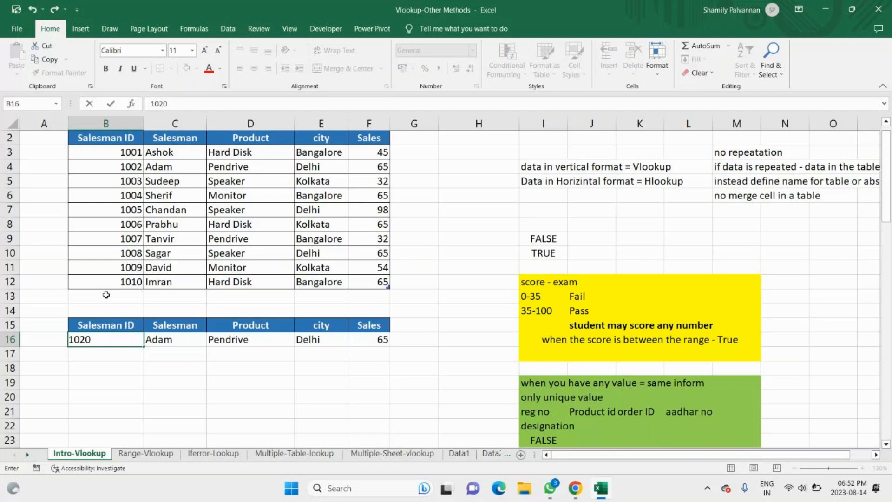
pyautogui.press('Return')
pyautogui.click(106, 343)
pyautogui.write('100')
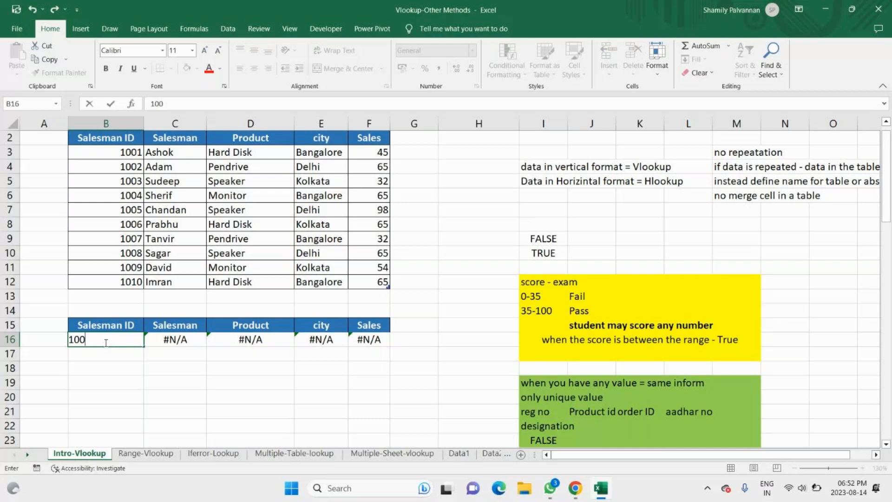
pyautogui.write('9')
pyautogui.press('Return')
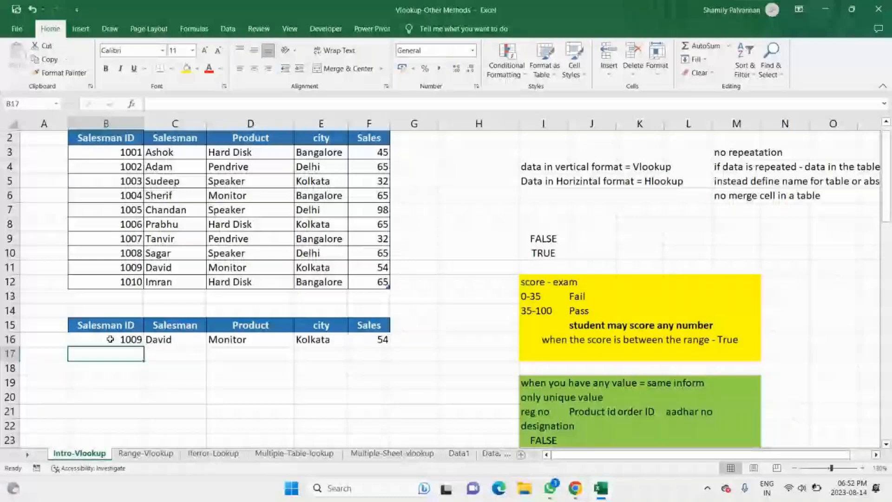
# Step: Start a data validation rule on B16 that allows values from a list
pyautogui.click(110, 340)
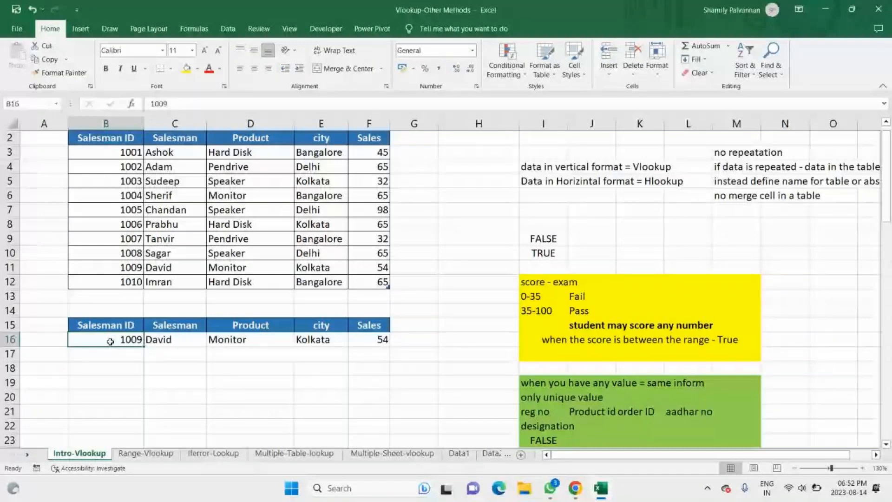
pyautogui.click(228, 29)
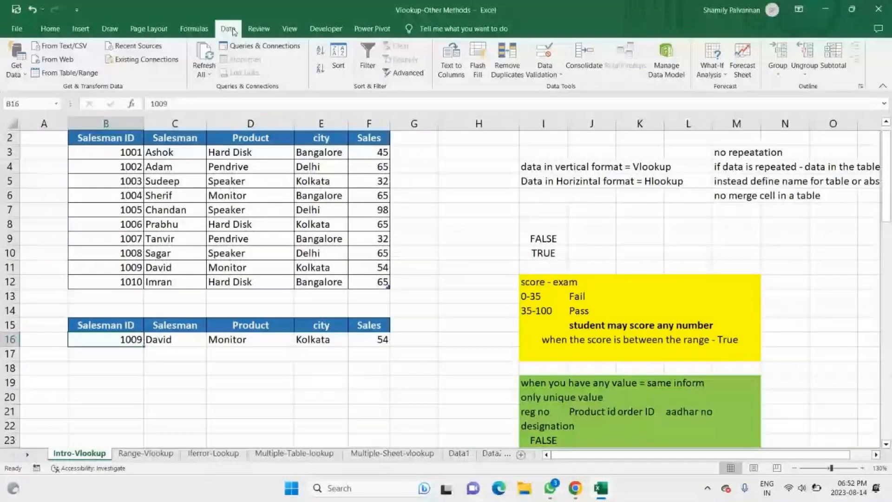
pyautogui.click(543, 63)
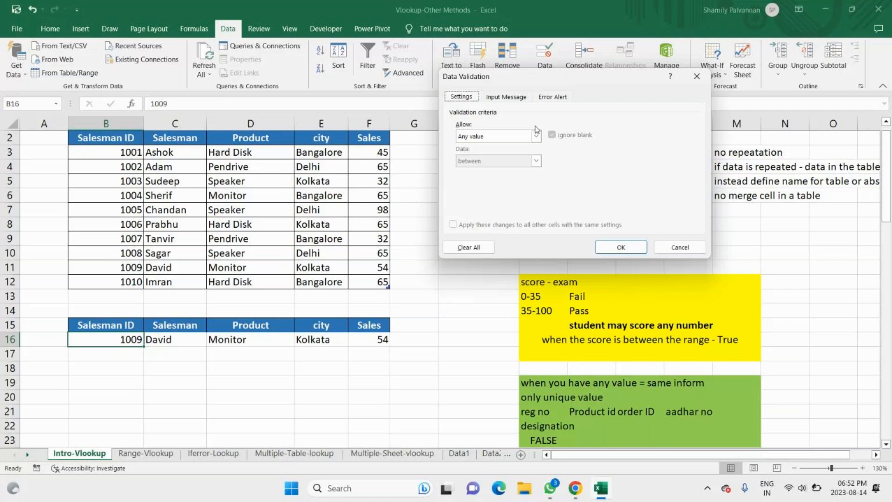
pyautogui.click(537, 135)
pyautogui.click(476, 172)
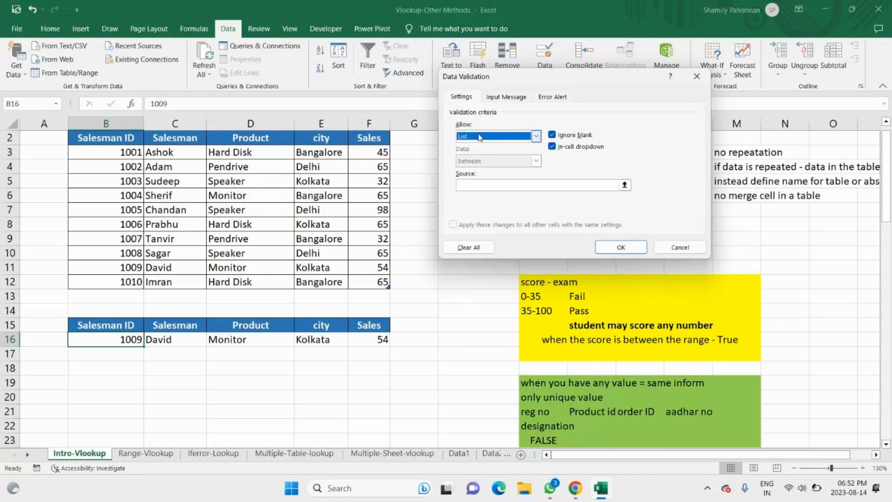
# Step: Use the salesman IDs 1001 to 1010 in the table, without the header, as the list source for B16 and apply the validation
pyautogui.click(471, 184)
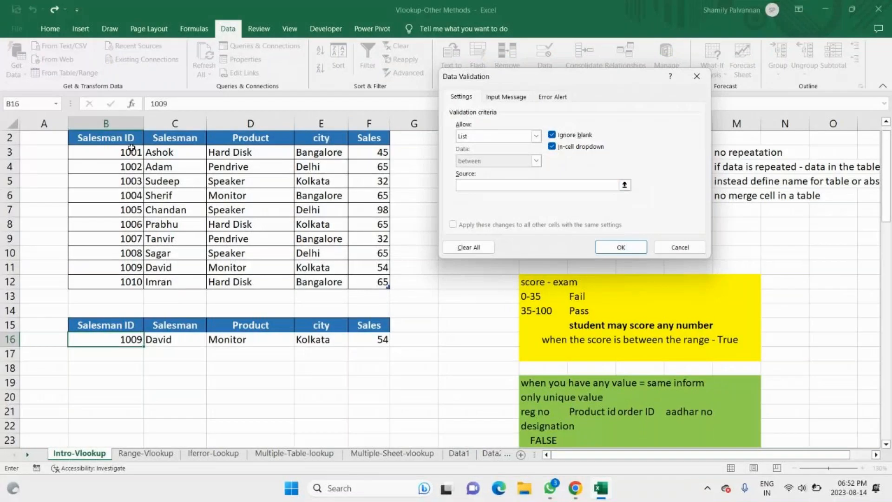
pyautogui.click(122, 138)
pyautogui.hotkey('ctrl', 'shift', 'Down')
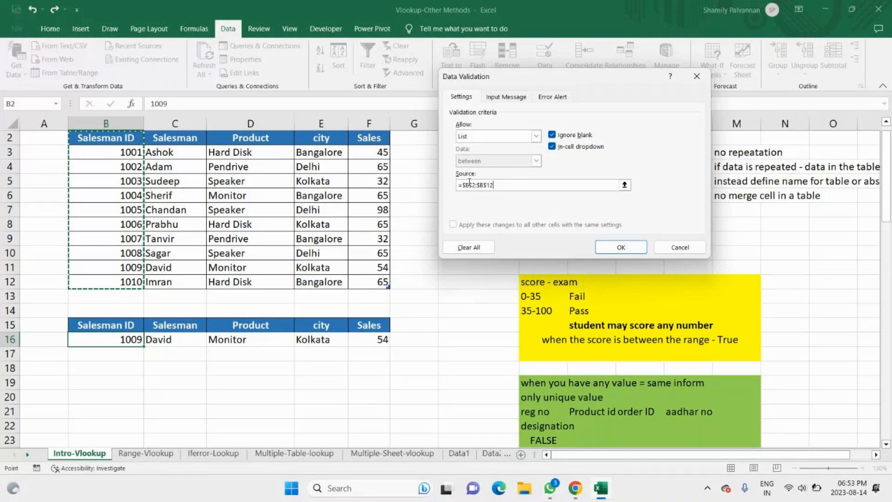
pyautogui.click(119, 156)
pyautogui.moveTo(119, 165); pyautogui.dragTo(119, 282)
pyautogui.press('Return')
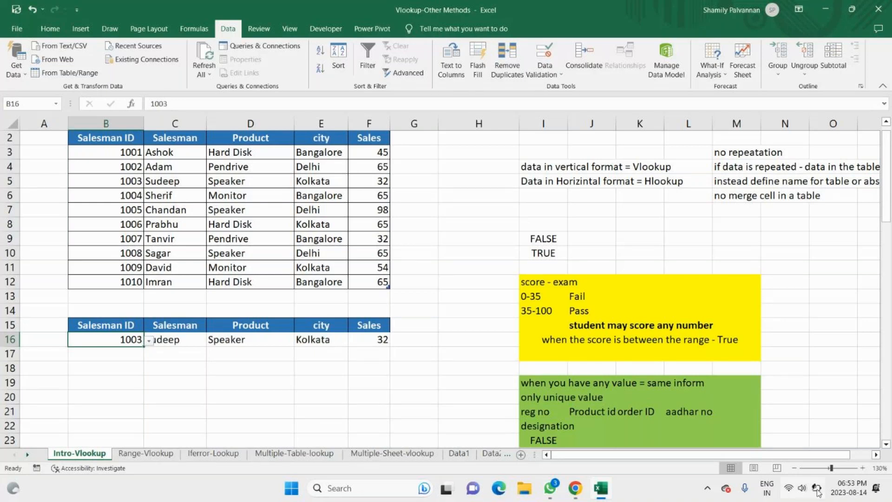
# Step: Switch to the GoTo meeting in Chrome, mute the microphone and turn it back on
pyautogui.moveTo(817, 491)
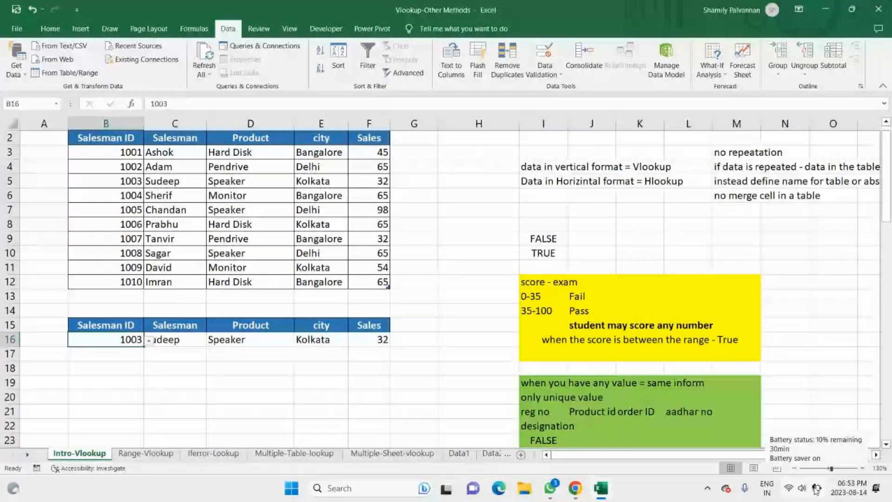
pyautogui.click(575, 488)
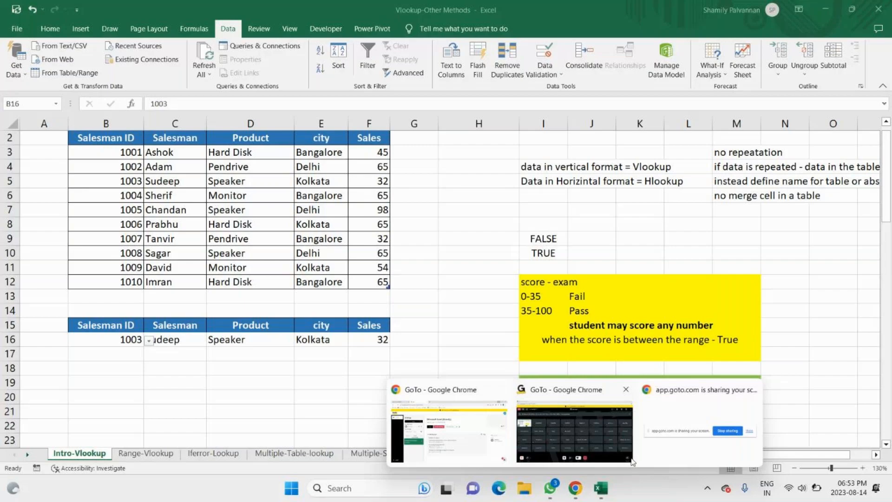
pyautogui.click(632, 461)
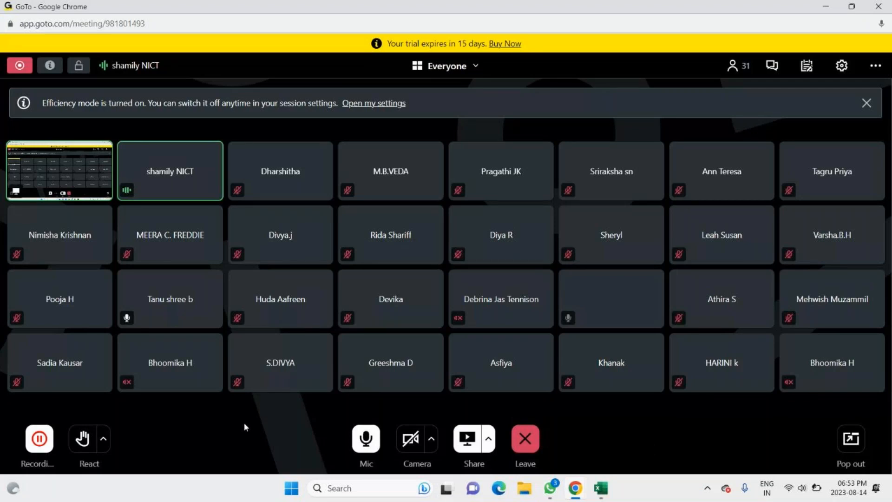
pyautogui.click(366, 438)
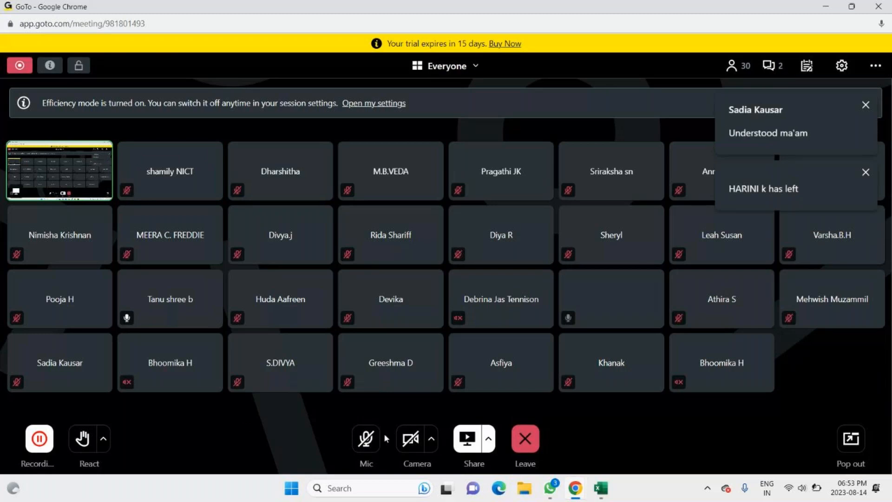
pyautogui.click(372, 447)
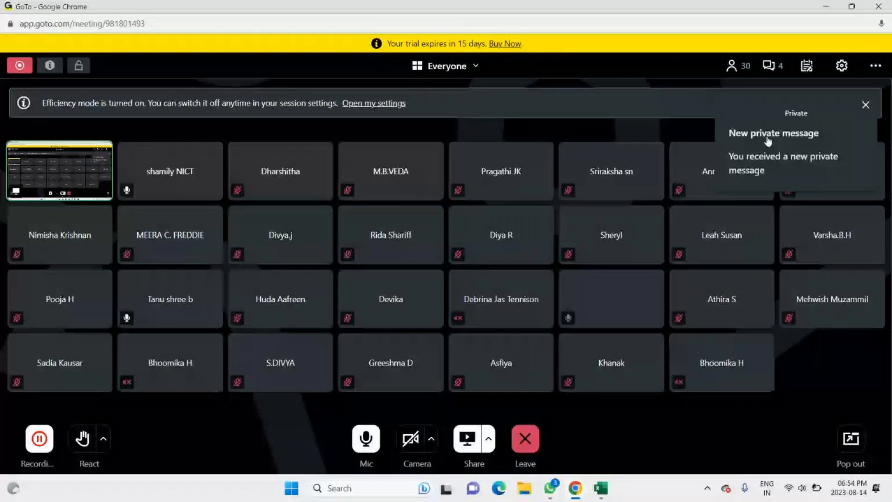
# Step: Read the new messages in the meeting chat, revealing the private ones, and close the chat and the notification
pyautogui.click(768, 140)
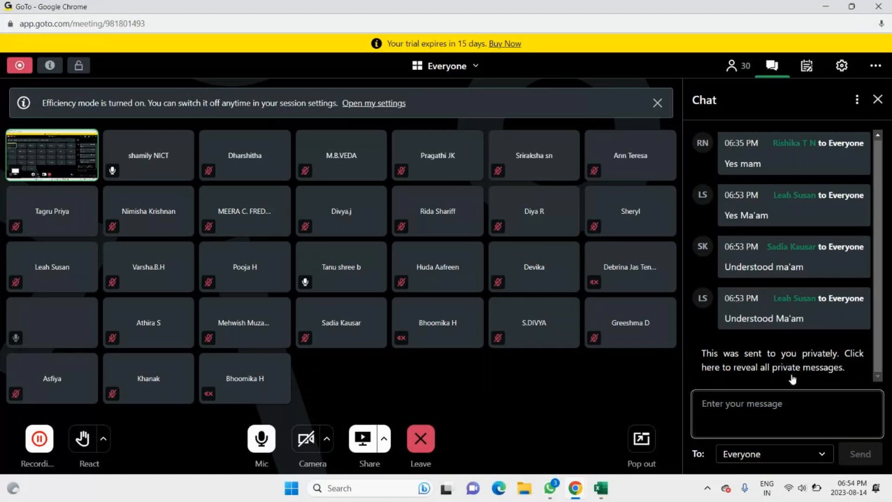
pyautogui.scroll(1, 796, 339)
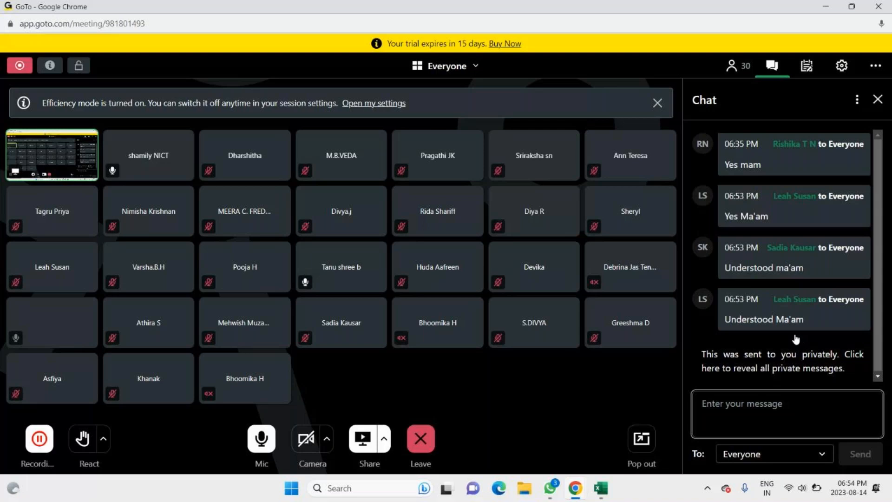
pyautogui.click(796, 346)
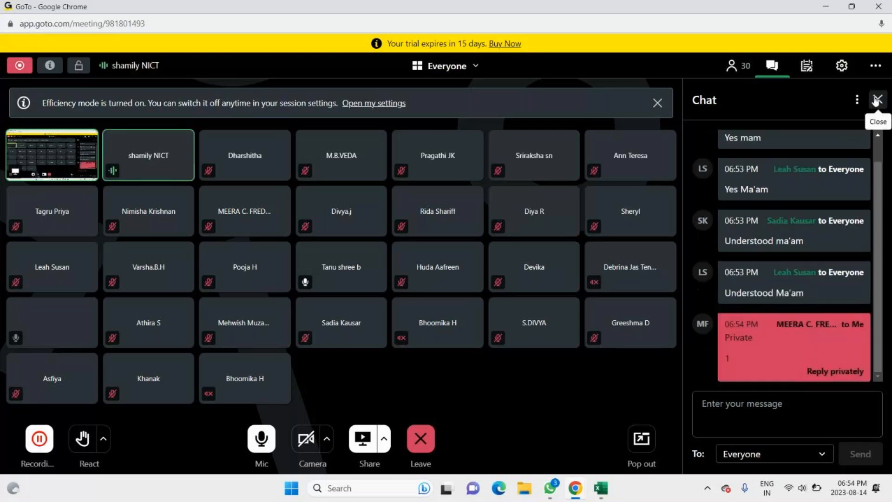
pyautogui.click(877, 100)
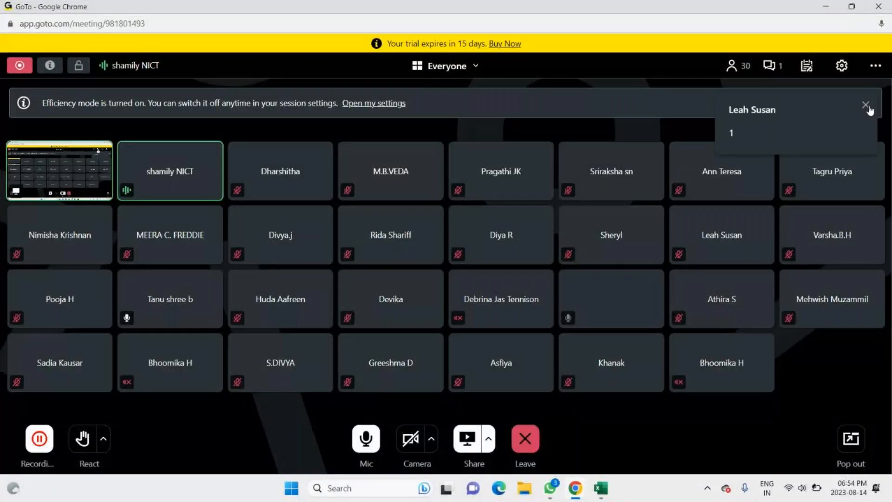
pyautogui.click(866, 105)
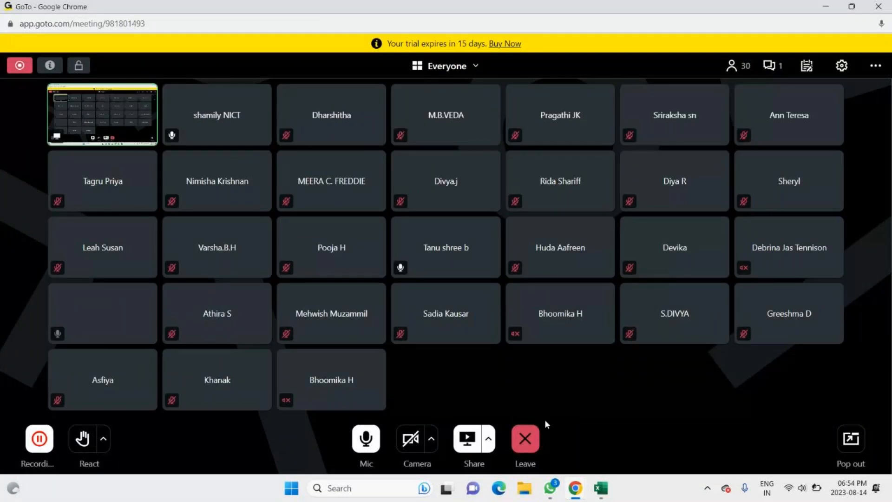
pyautogui.click(601, 488)
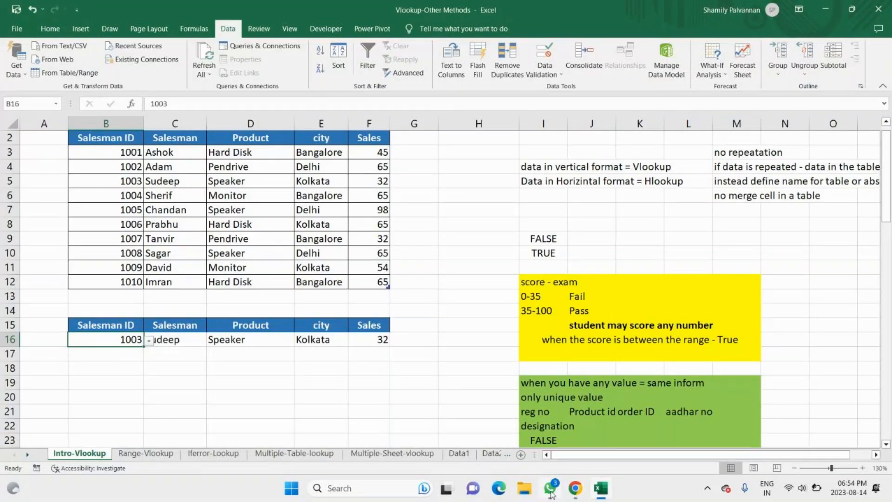
pyautogui.click(575, 487)
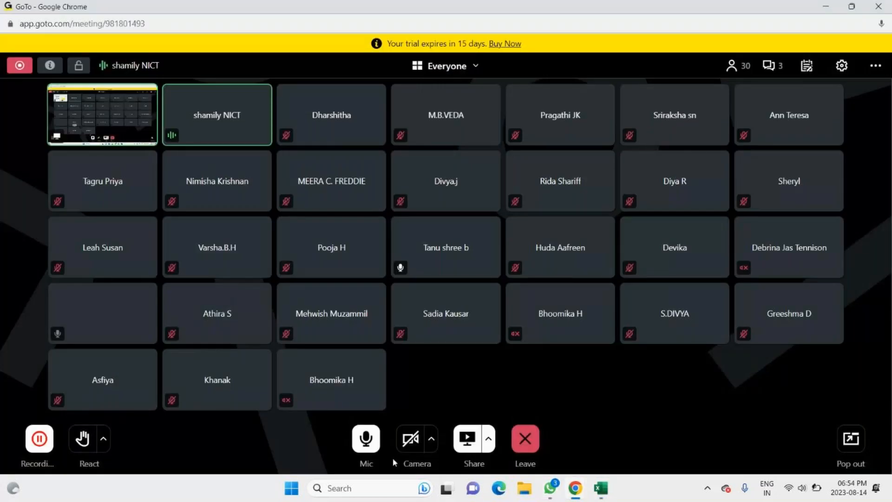
pyautogui.moveTo(853, 489)
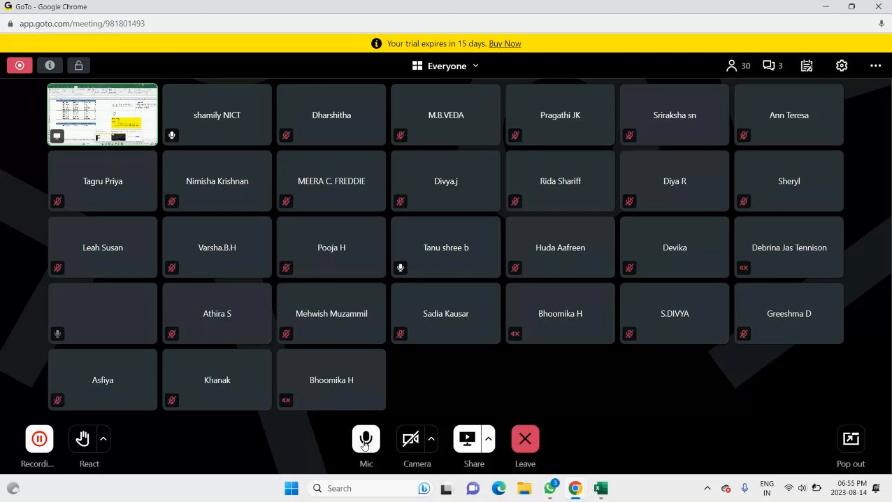
# Step: Switch to Excel and inspect the lookup formulas, first across the whole sheet and after that in C16 in edit mode
pyautogui.hotkey('alt', 'Tab')
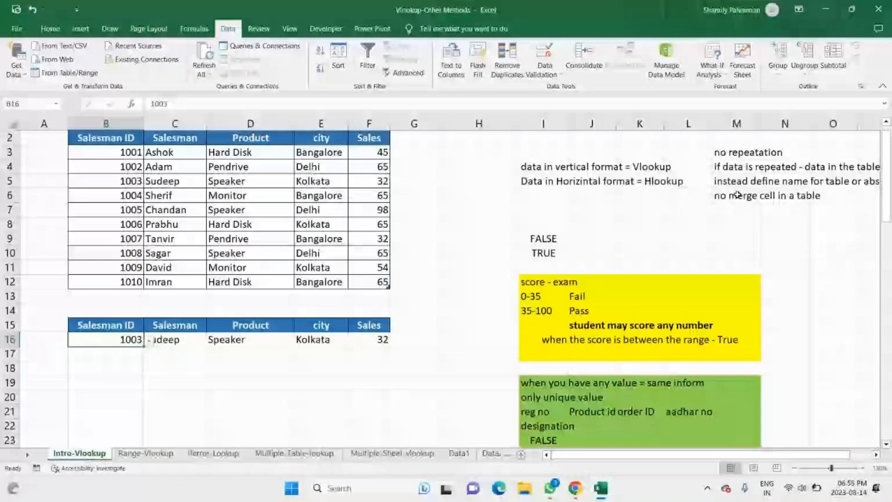
pyautogui.click(194, 29)
pyautogui.click(553, 45)
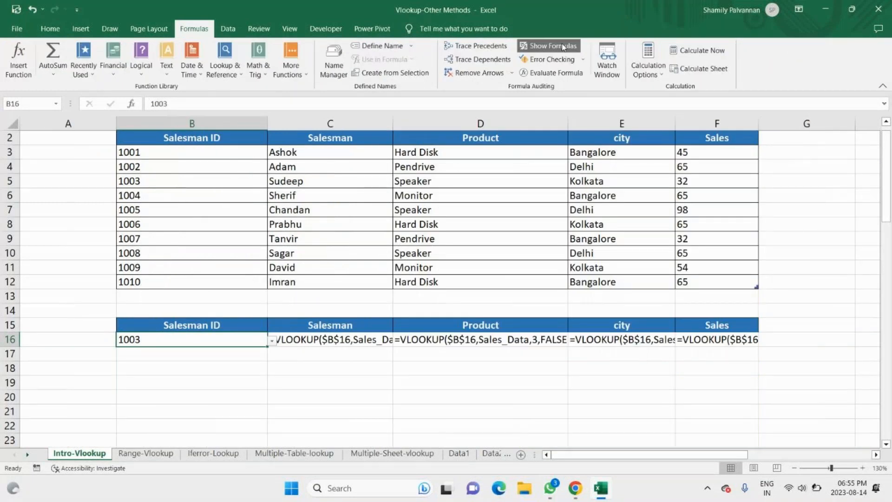
pyautogui.click(562, 43)
pyautogui.click(185, 340)
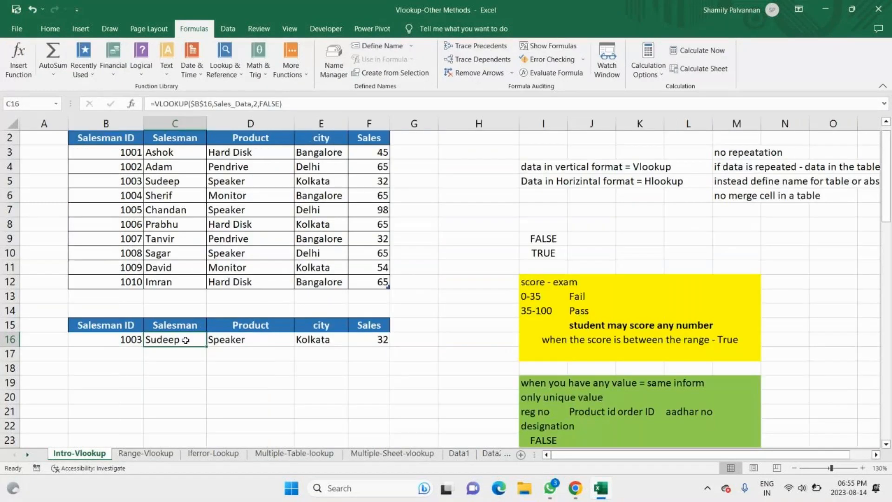
pyautogui.doubleClick(185, 340)
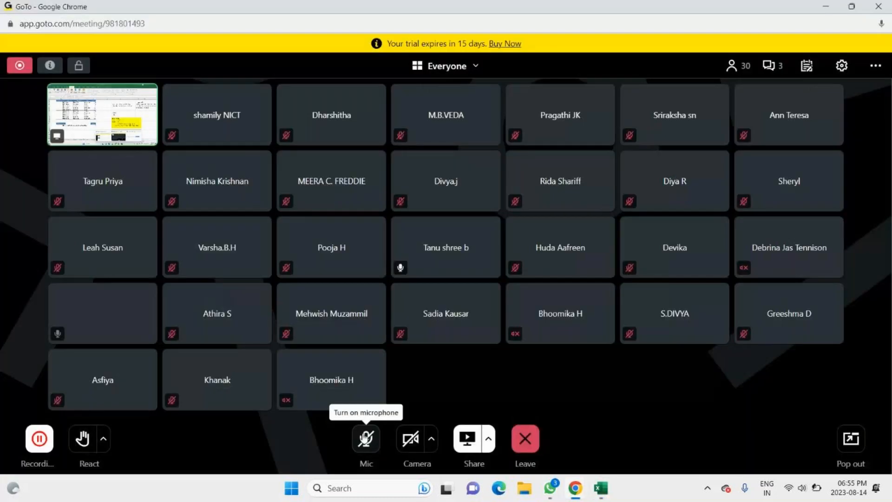
# Step: Turn on the microphone in the GoTo meeting and return to the Excel workbook
pyautogui.click(366, 437)
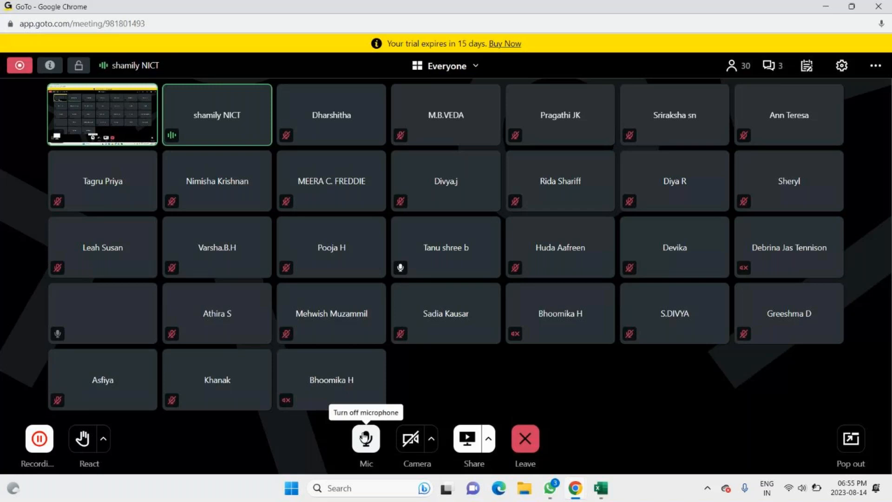
pyautogui.click(602, 488)
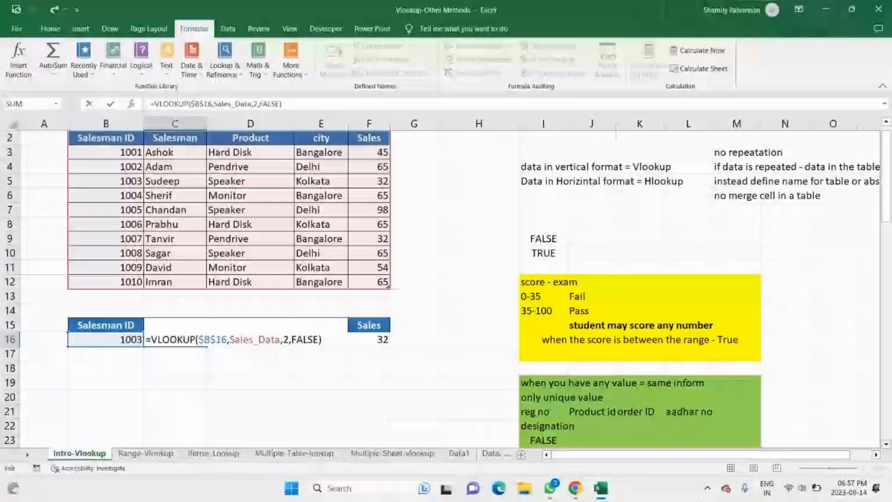
pyautogui.click(606, 456)
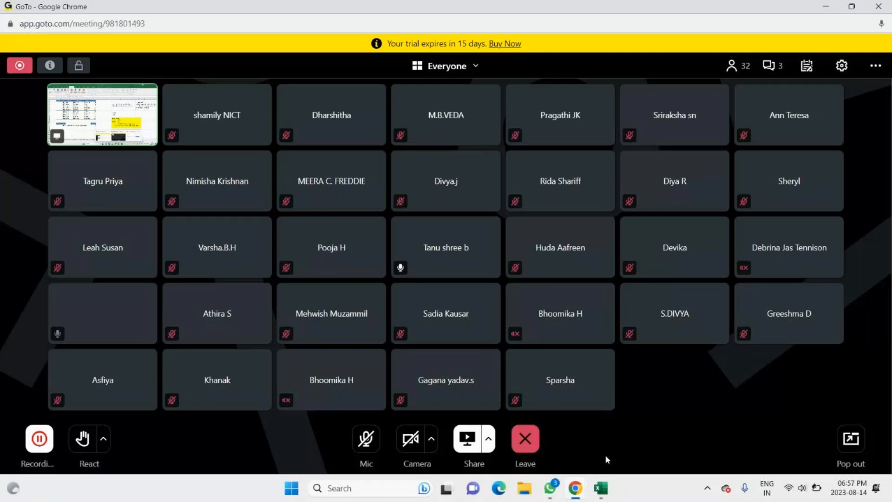
pyautogui.click(604, 488)
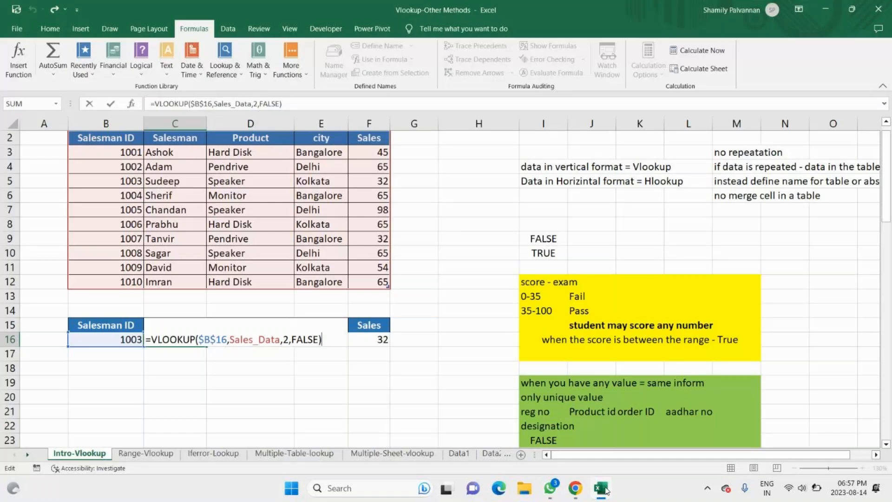
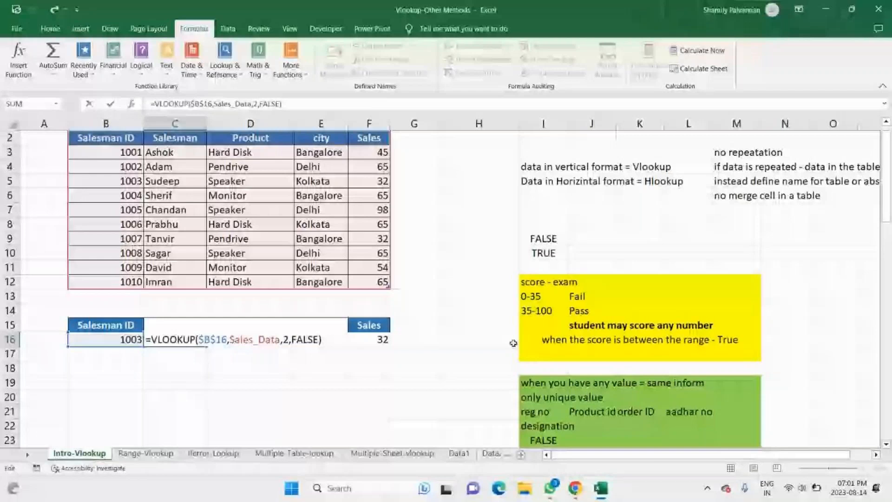
# Step: Switch to the GoTo meeting in Chrome, turn off the microphone, and return to the Excel workbook
pyautogui.moveTo(575, 493)
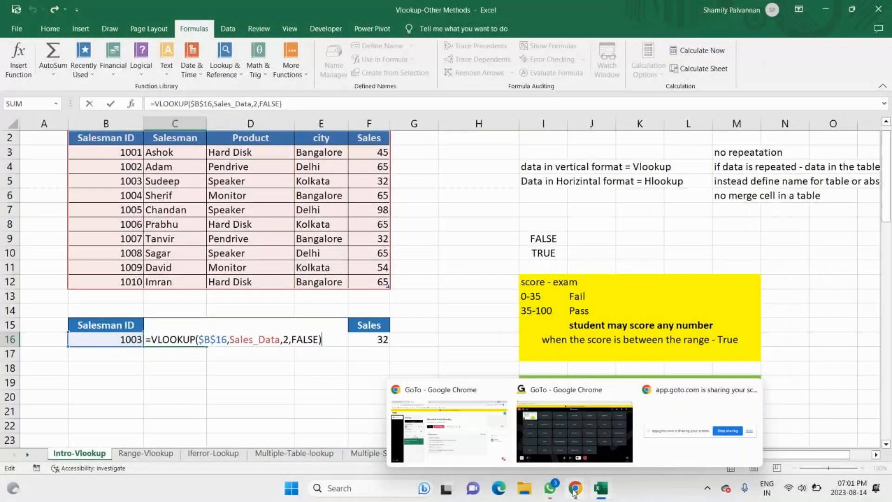
pyautogui.click(459, 446)
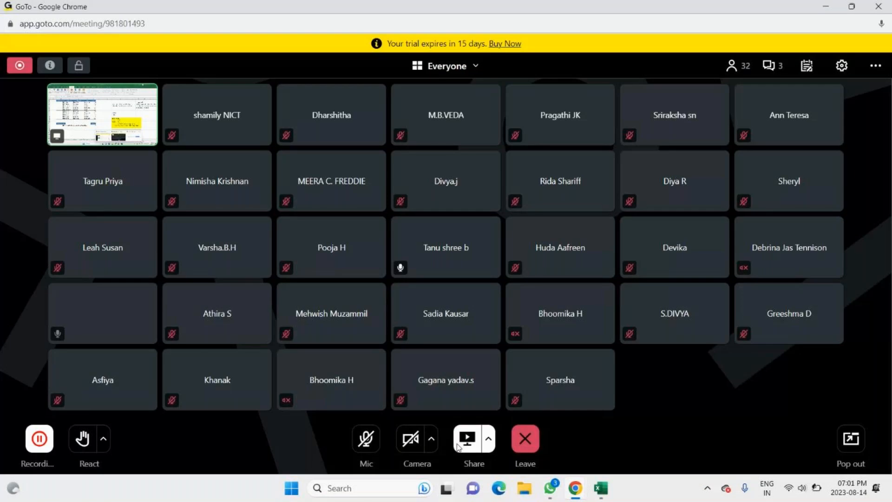
pyautogui.moveTo(603, 491)
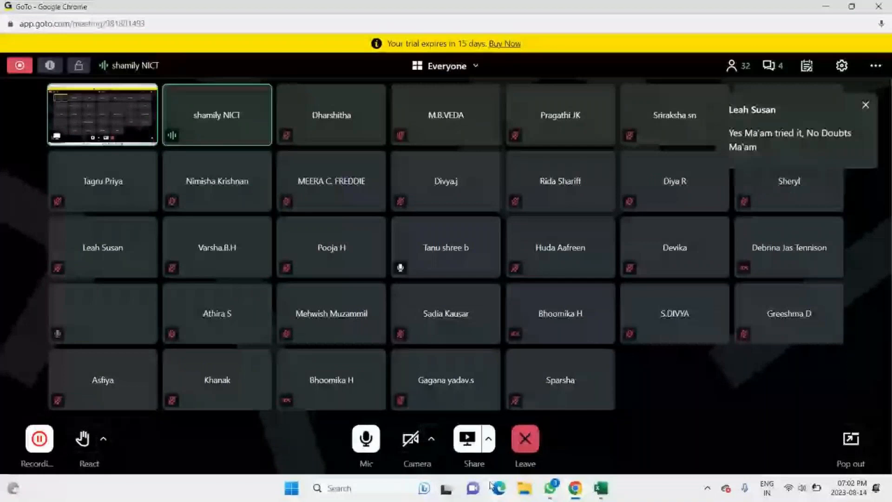
pyautogui.click(360, 440)
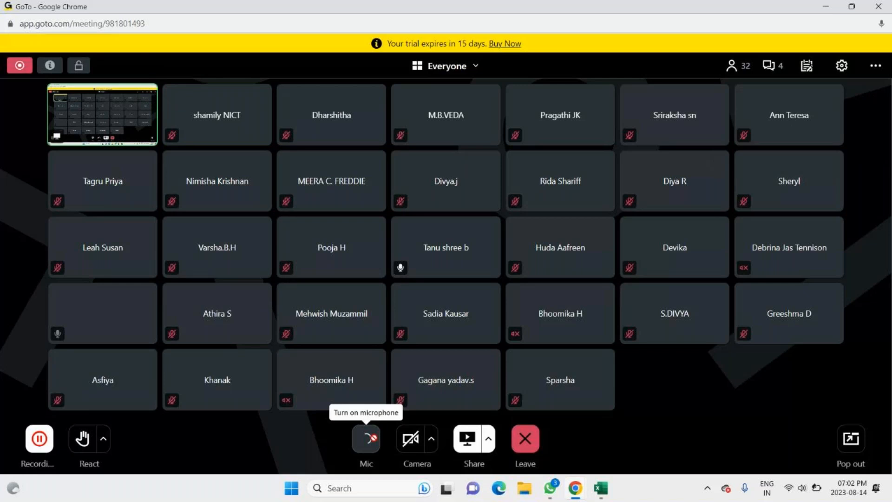
pyautogui.hotkey('alt', 'Tab')
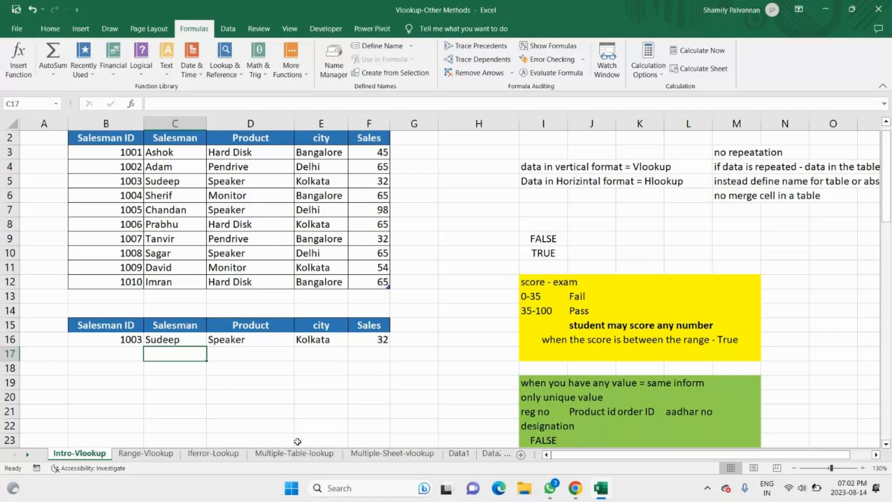
# Step: Review the VLOOKUP formula in C16 and look through the Range-Vlookup and Intro-Vlookup sheets
pyautogui.doubleClick(163, 338)
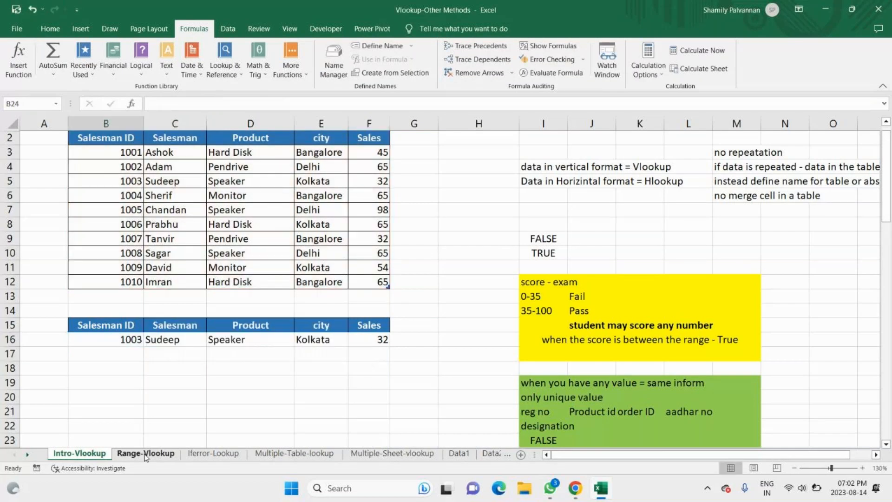
pyautogui.click(146, 454)
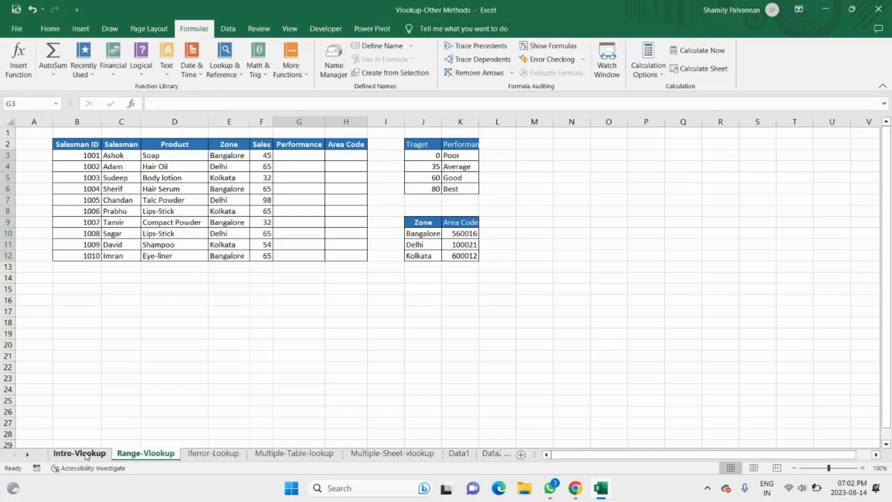
pyautogui.click(85, 454)
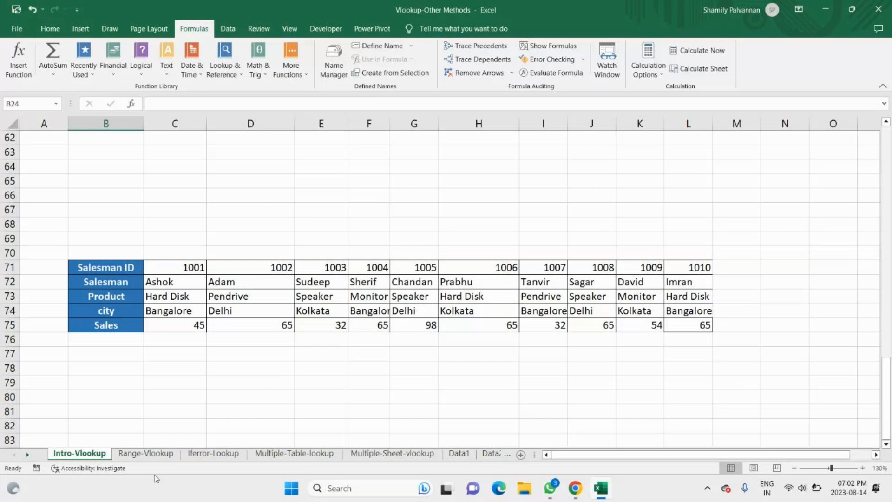
pyautogui.click(148, 454)
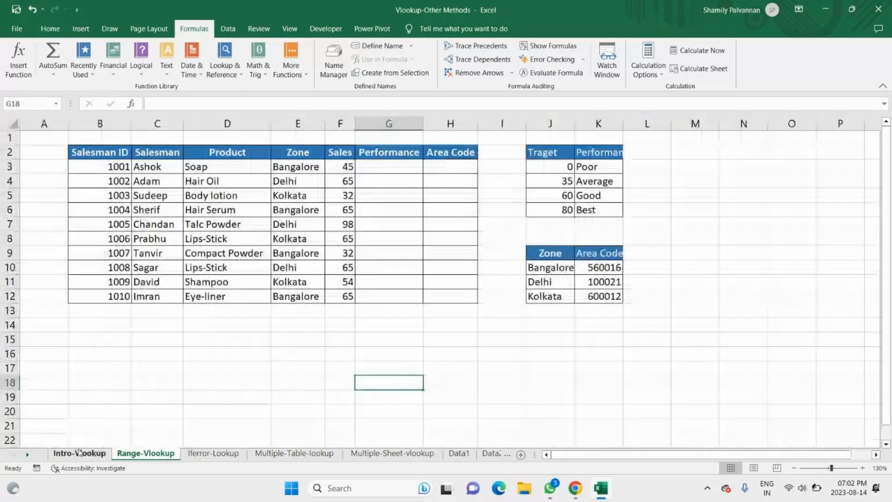
pyautogui.click(79, 453)
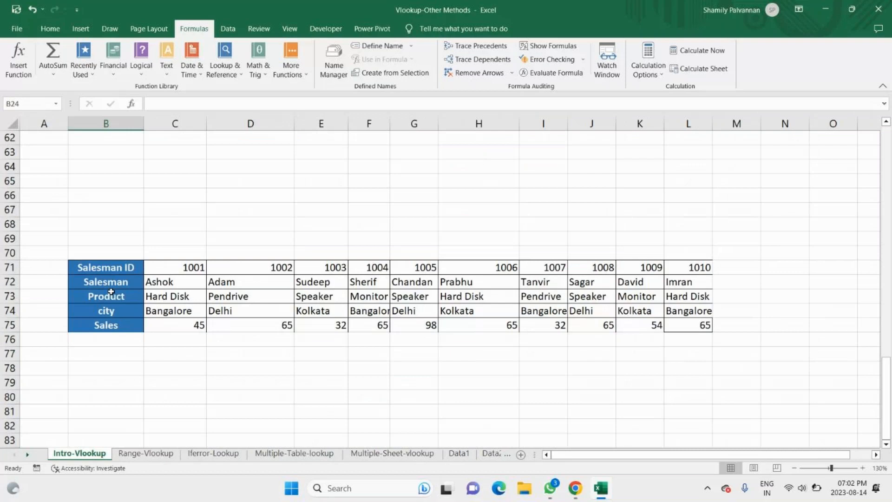
pyautogui.scroll(20, 111, 292)
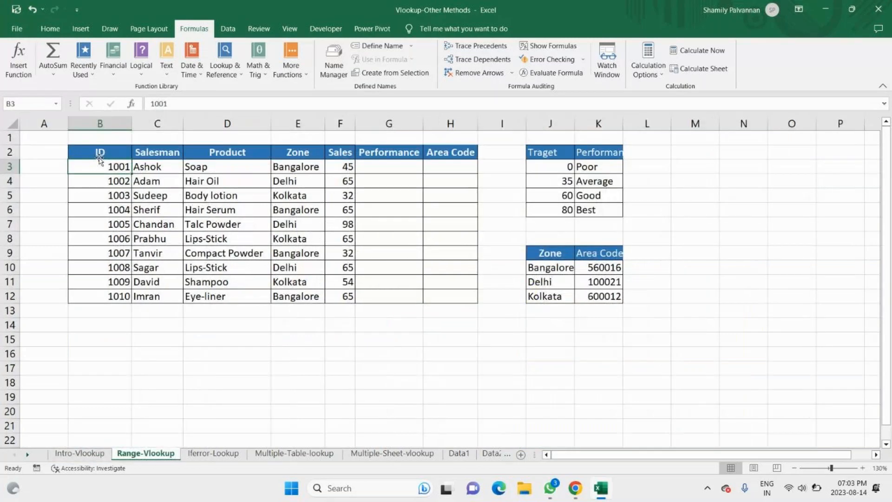
# Step: Highlight the empty Area Code column and the Performance column of the Range-Vlookup sales table
pyautogui.moveTo(450, 152); pyautogui.dragTo(433, 309)
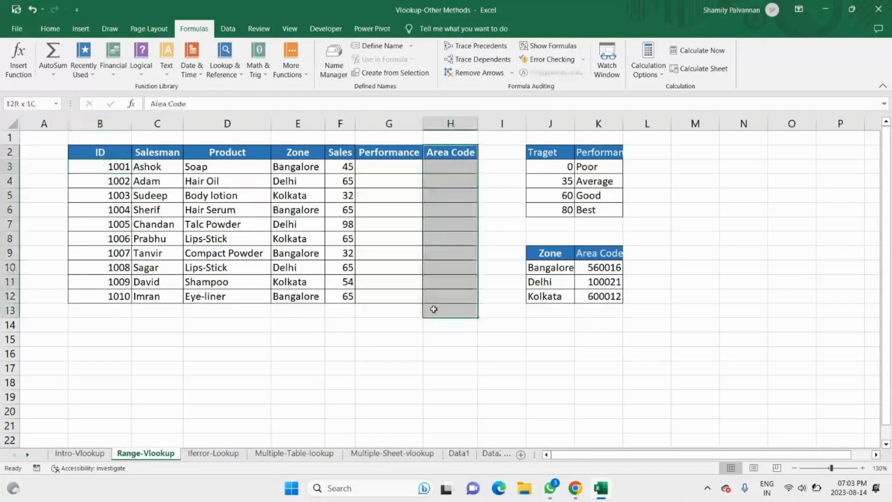
pyautogui.click(377, 144)
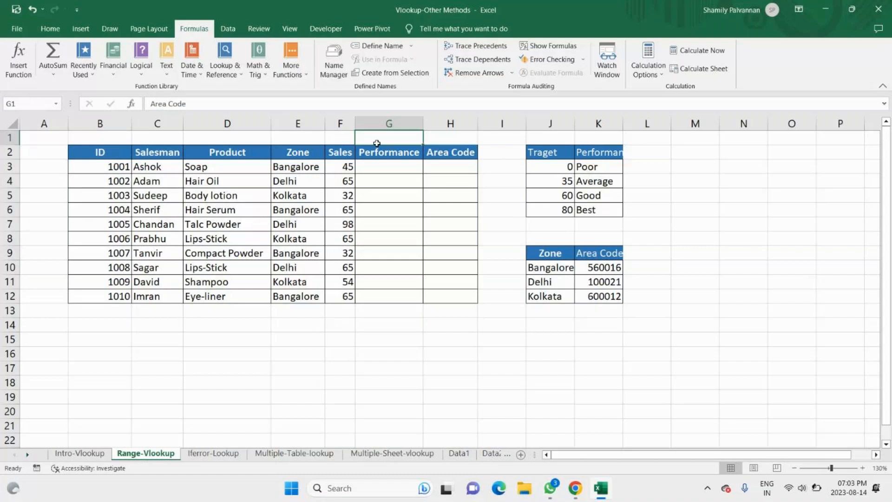
pyautogui.moveTo(376, 151); pyautogui.dragTo(366, 311)
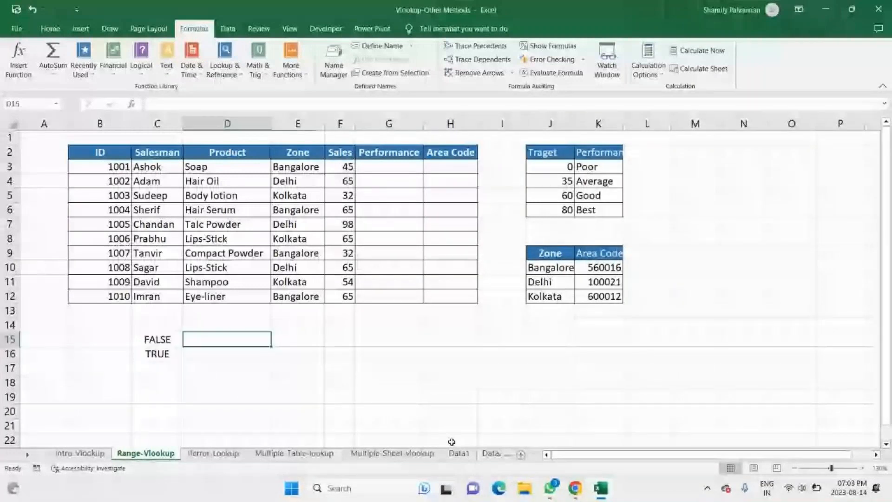
# Step: Enter the exact-match examples "1=1,100=100, ASDFG1234A," in D15 beside the FALSE label
pyautogui.write('1=')
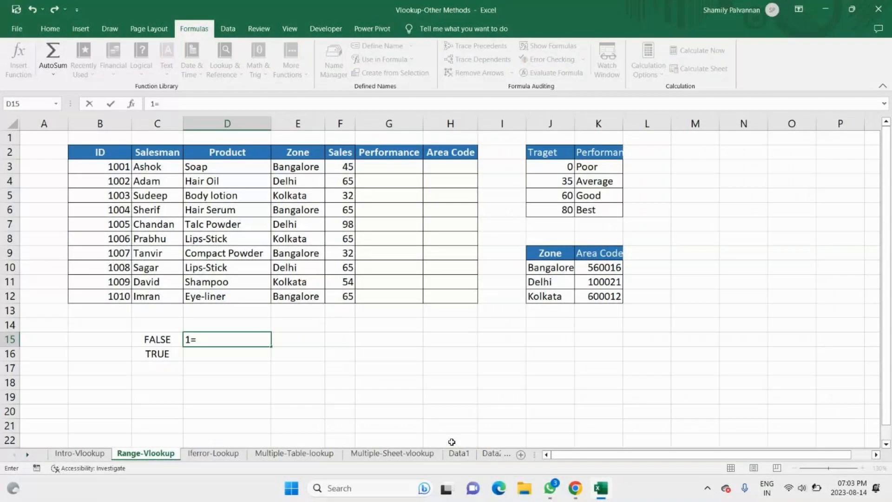
pyautogui.write('1,100')
pyautogui.write('=100,')
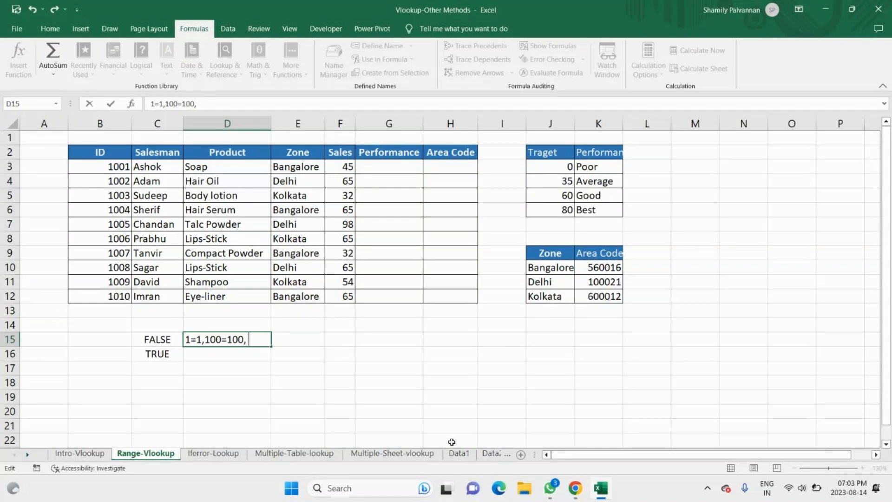
pyautogui.write(' ASDFG1')
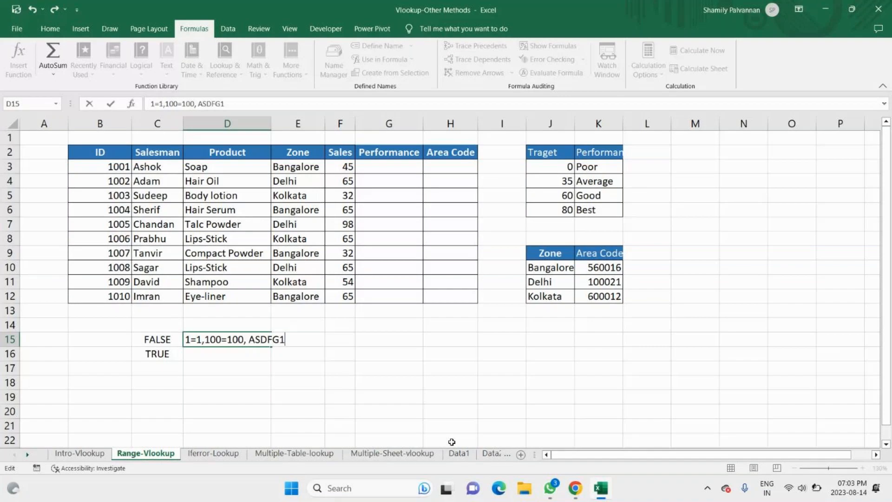
pyautogui.write('234A,')
pyautogui.press('Return')
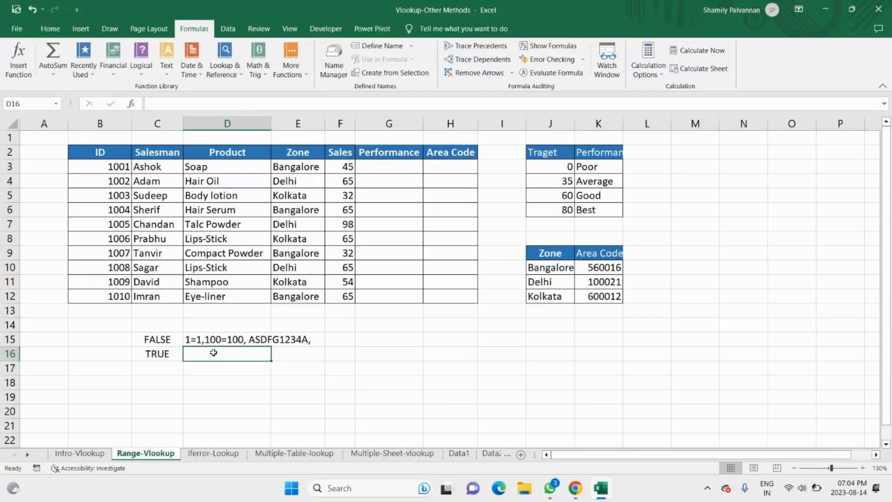
# Step: Enter the range-match example "0-35 = fail, 36-100 = pass" in D16 beside the TRUE label
pyautogui.write('0-3')
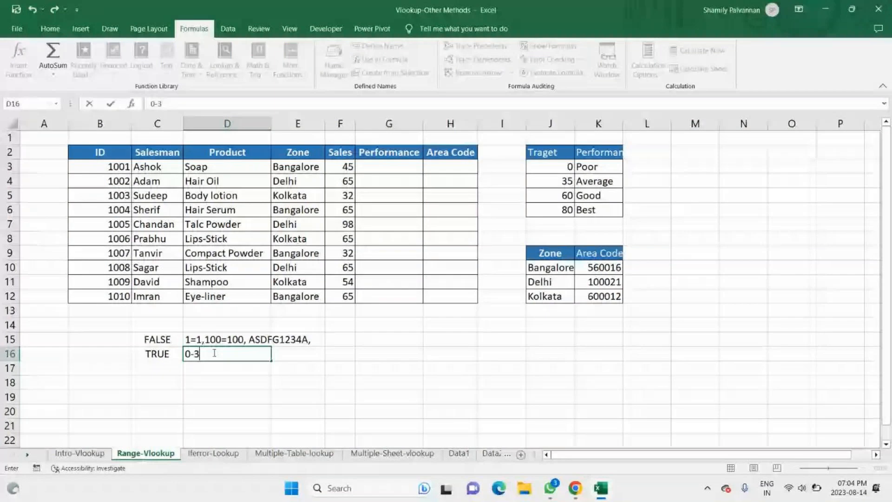
pyautogui.write('5 = fail')
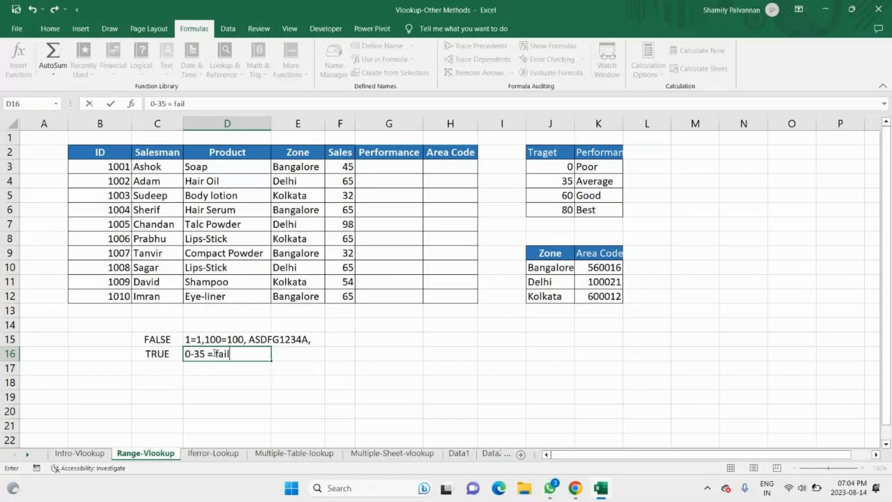
pyautogui.write(', 35')
pyautogui.press('BackSpace')
pyautogui.write('6-100 ')
pyautogui.write('=')
pyautogui.press('Num_Lock')
pyautogui.write('pa')
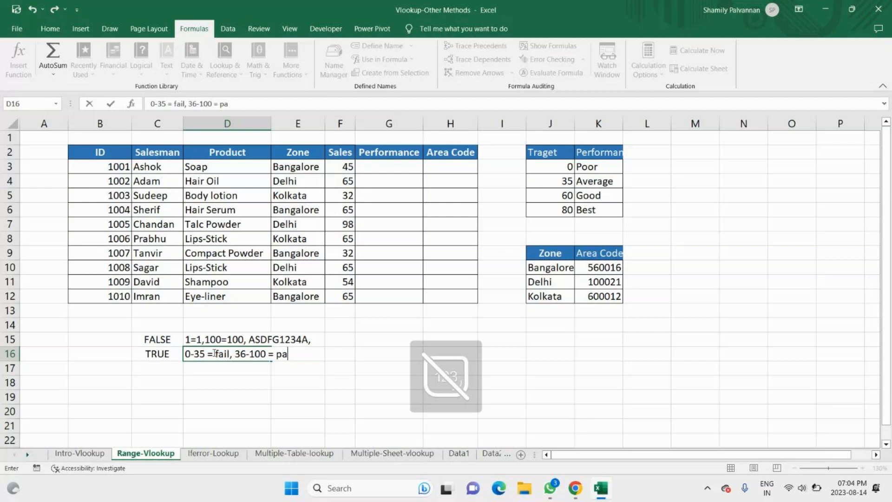
pyautogui.write('ss')
pyautogui.press('Return')
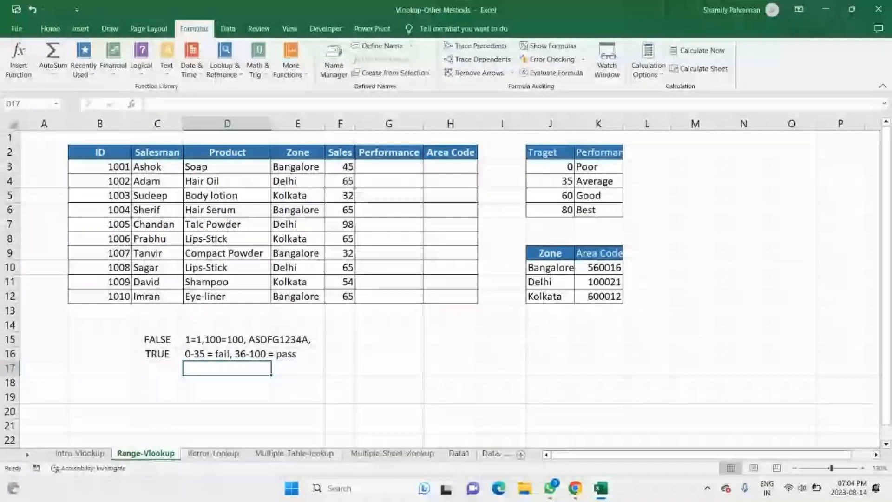
# Step: Start a new defined name for the target and performance table, reselecting J2:K6 as the range it refers to
pyautogui.moveTo(542, 152); pyautogui.dragTo(606, 168)
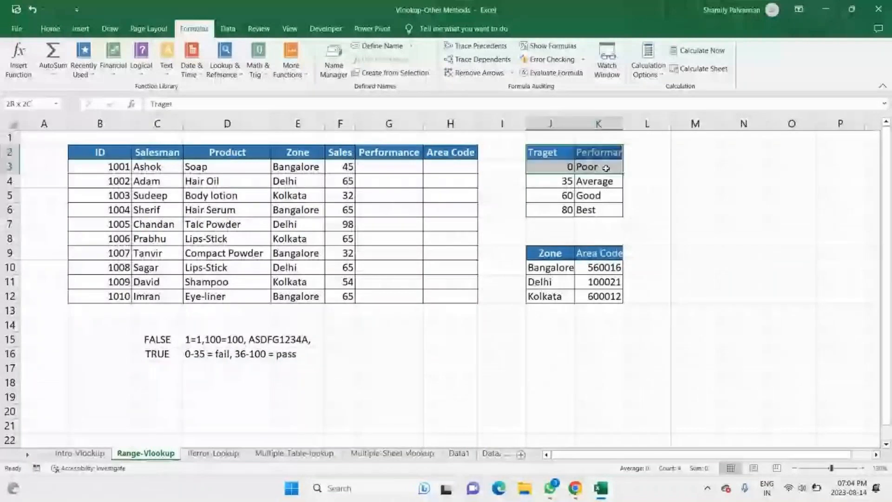
pyautogui.moveTo(606, 168); pyautogui.dragTo(600, 210)
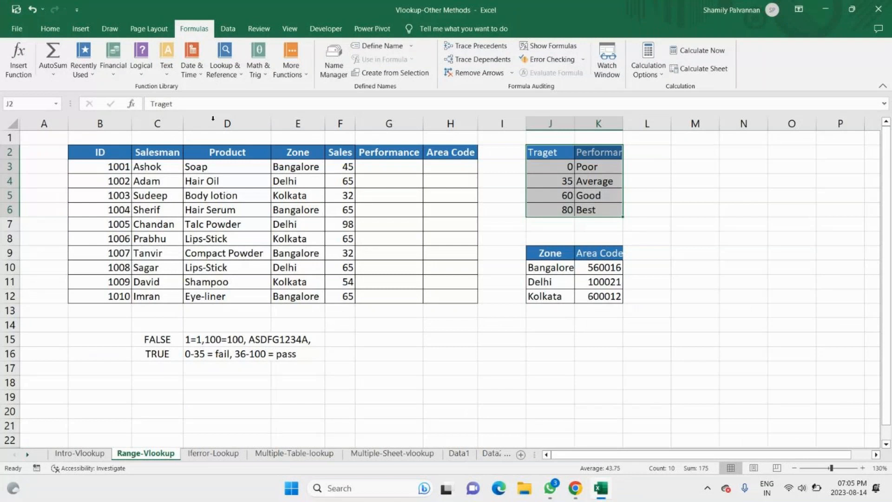
pyautogui.click(383, 46)
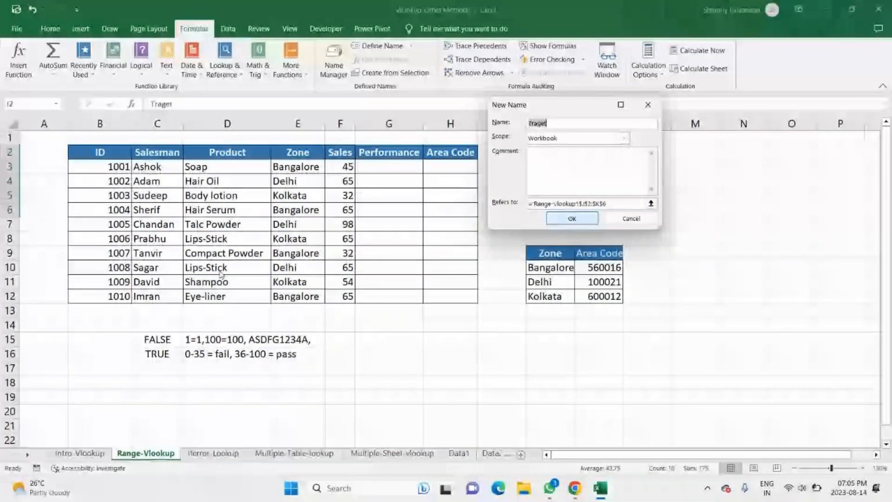
pyautogui.click(615, 206)
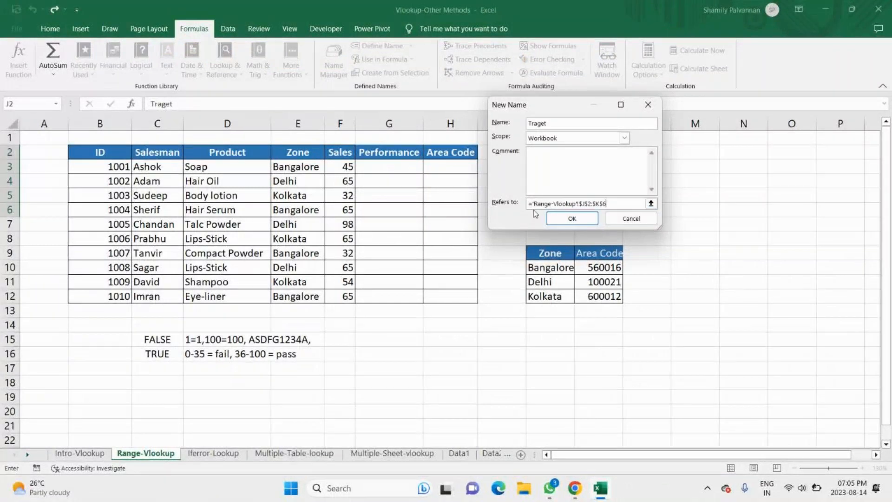
pyautogui.moveTo(553, 105); pyautogui.dragTo(787, 161)
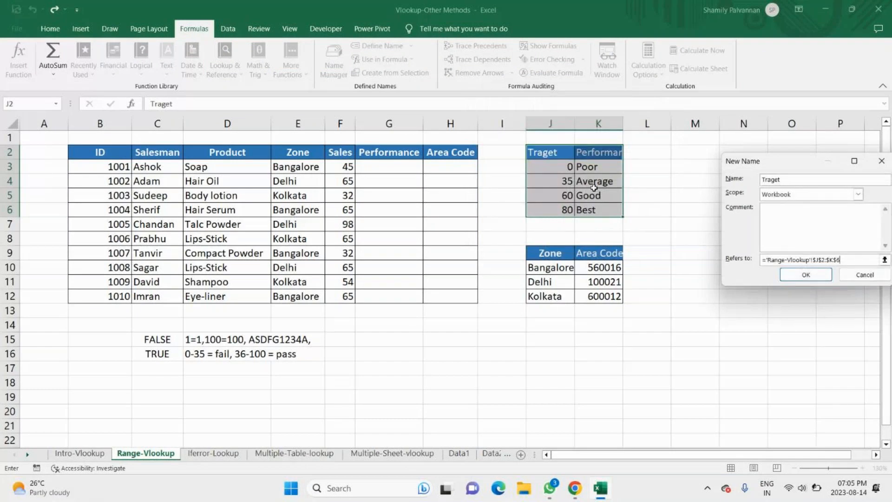
pyautogui.moveTo(798, 165); pyautogui.dragTo(768, 155)
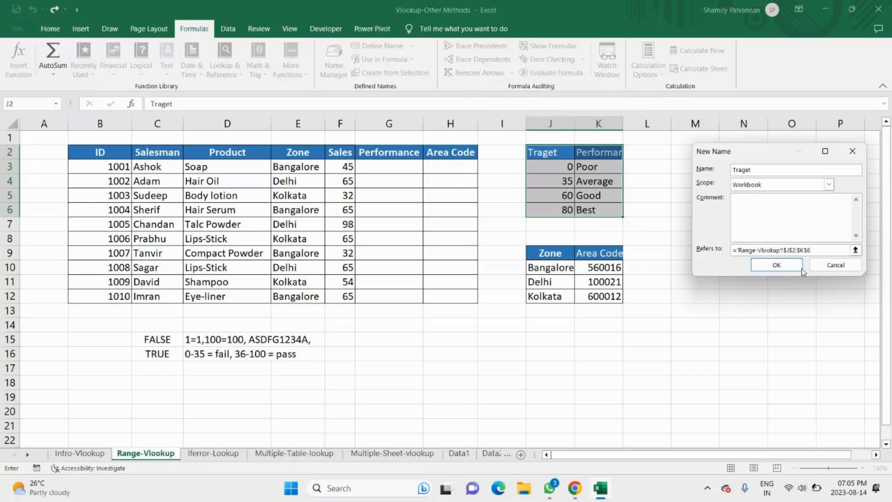
pyautogui.press('BackSpace')
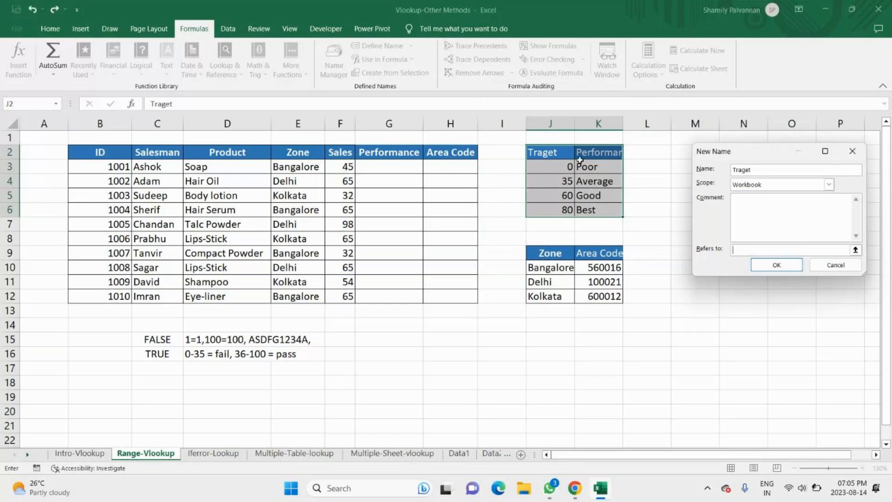
pyautogui.moveTo(542, 152); pyautogui.dragTo(606, 163)
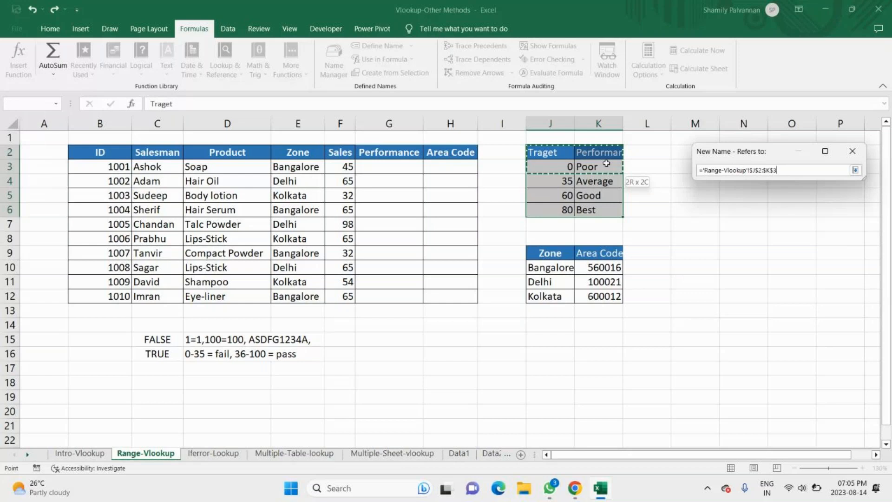
pyautogui.moveTo(606, 163); pyautogui.dragTo(588, 210)
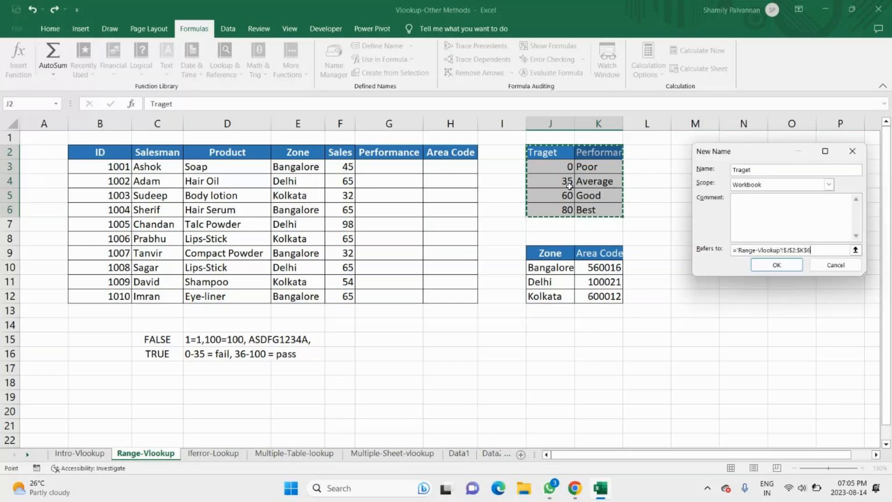
# Step: Replace the suggested range name with Performance and create the defined name
pyautogui.doubleClick(770, 168)
pyautogui.press('BackSpace')
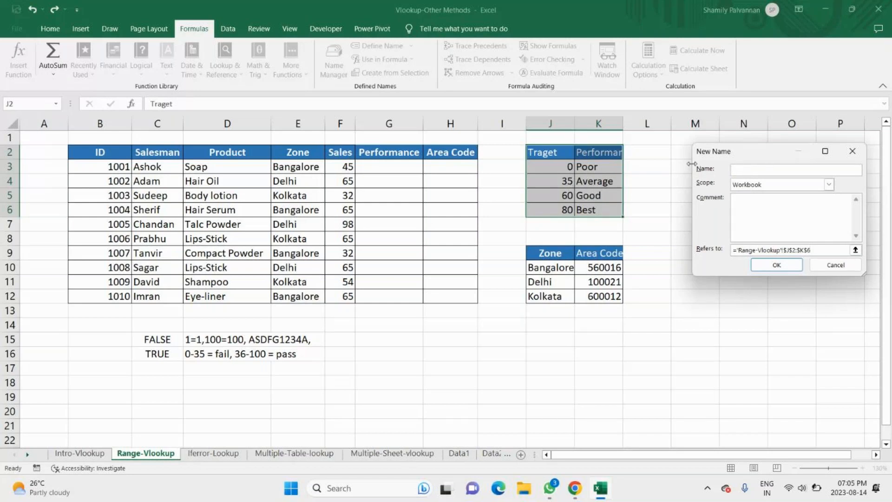
pyautogui.write('Performance_')
pyautogui.press('Return')
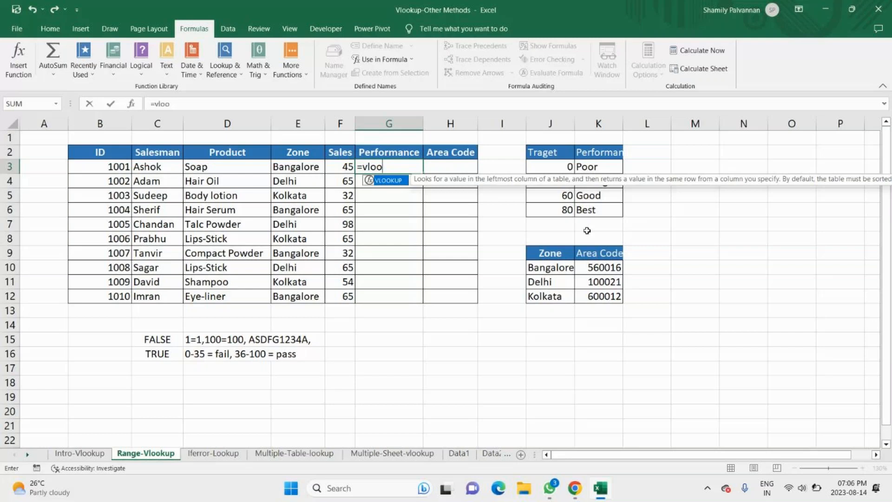
# Step: Build a VLOOKUP in G3 that looks up F3 in Performance_data, returning column 2 with FALSE for exact match
pyautogui.press('Tab')
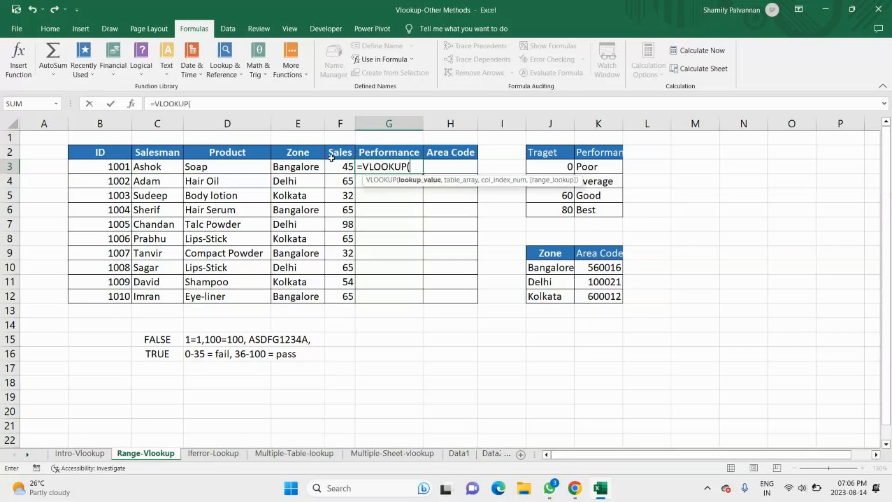
pyautogui.click(342, 166)
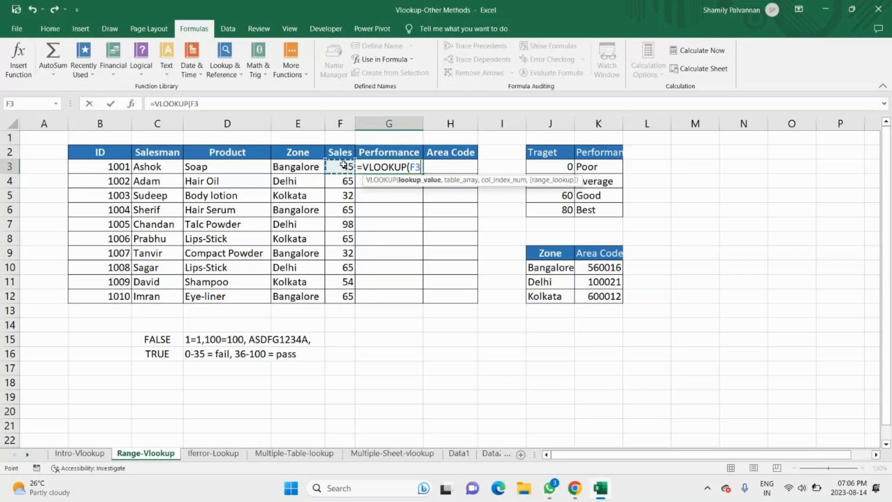
pyautogui.write(',')
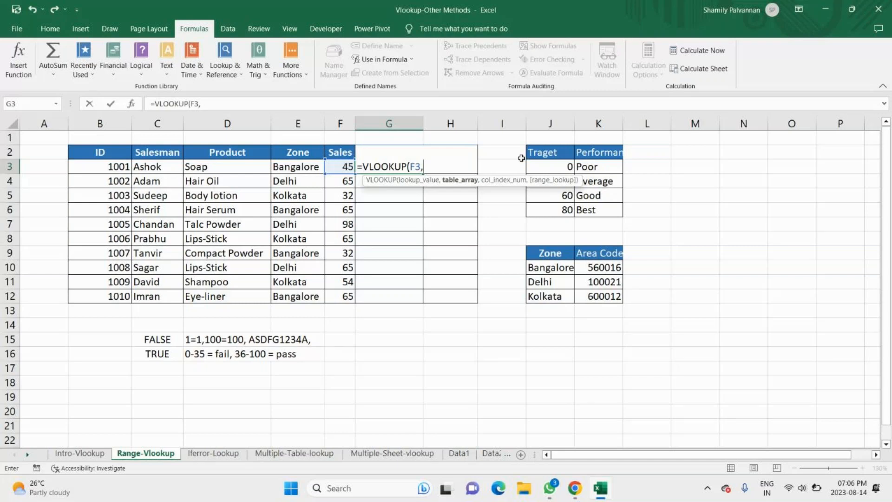
pyautogui.write('Performance_data')
pyautogui.write(',')
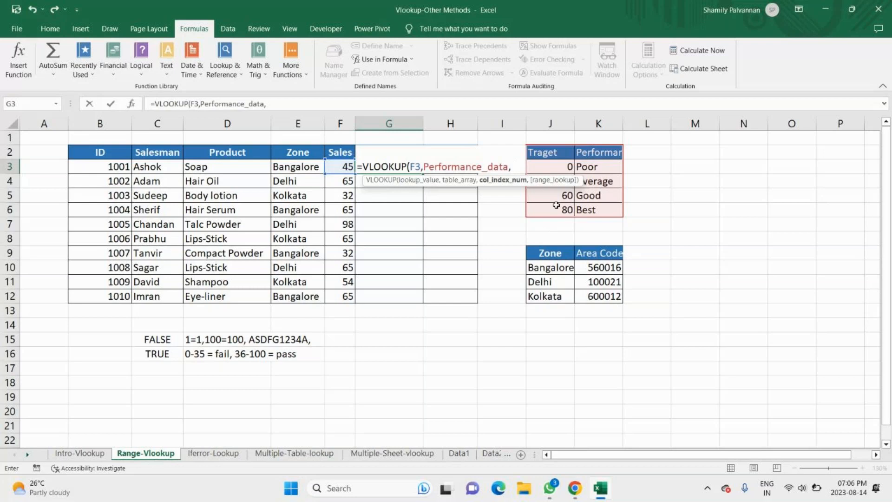
pyautogui.press('Down')
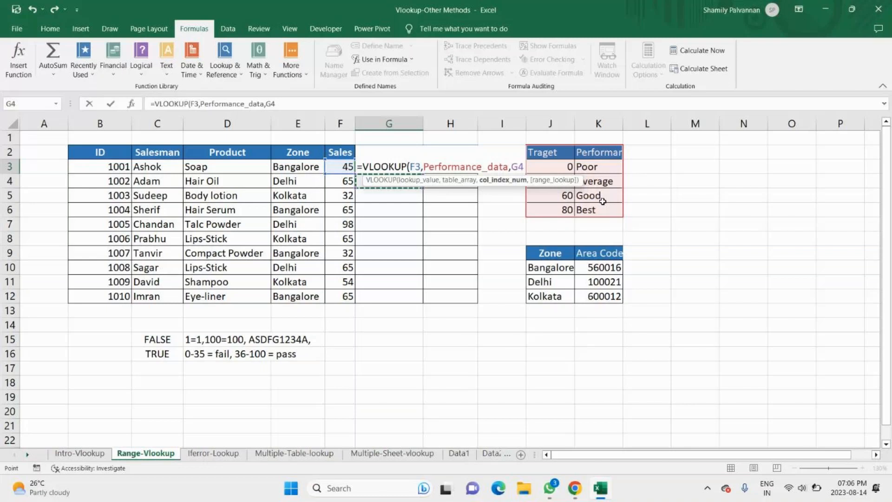
pyautogui.press('BackSpace')
pyautogui.press('BackSpace')
pyautogui.write('2,')
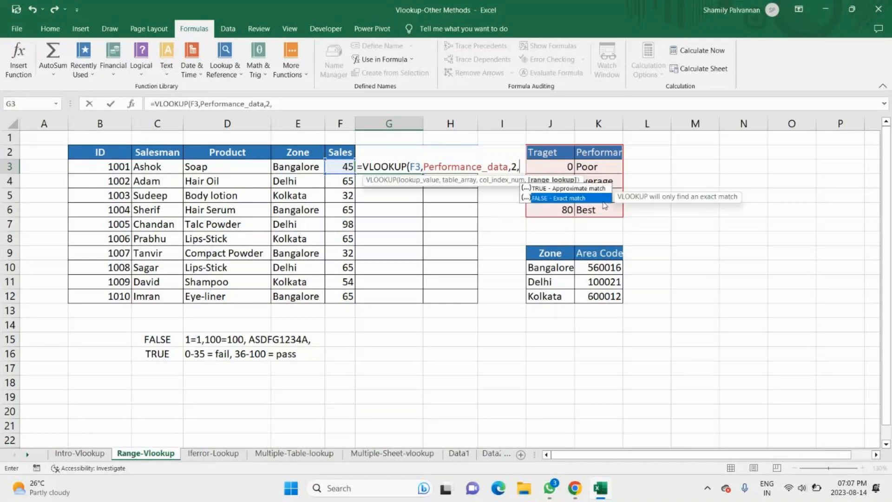
pyautogui.press('Return')
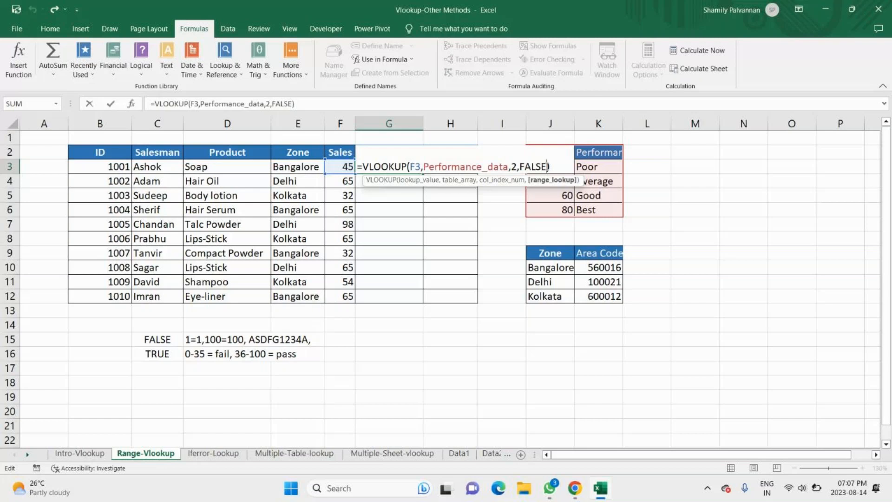
# Step: Change the range lookup argument in G3 to TRUE for approximate match and fill the formula down to G12
pyautogui.press('BackSpace')
pyautogui.press('BackSpace')
pyautogui.press('BackSpace')
pyautogui.press('BackSpace')
pyautogui.press('BackSpace')
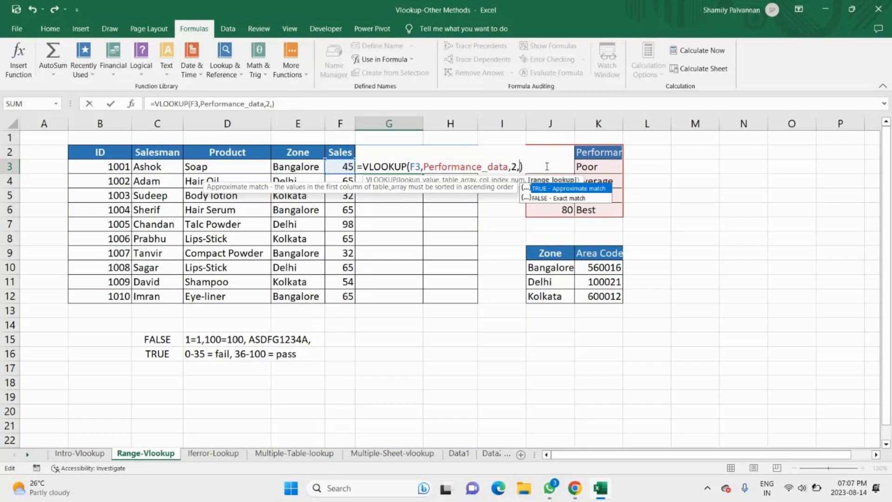
pyautogui.press('Tab')
pyautogui.press('Return')
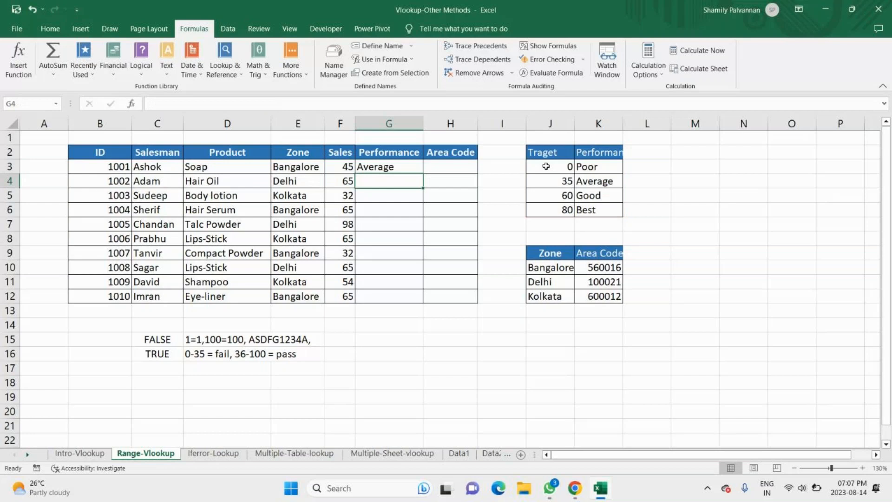
pyautogui.click(414, 168)
pyautogui.doubleClick(422, 174)
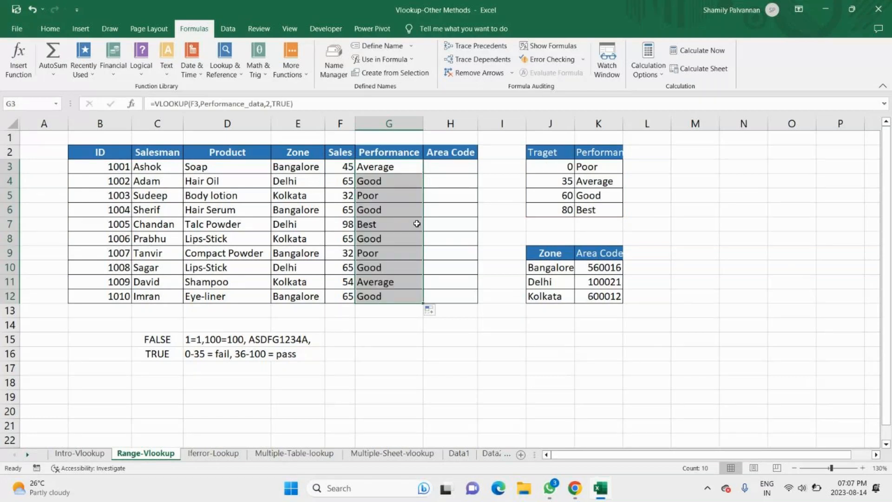
pyautogui.press('Right')
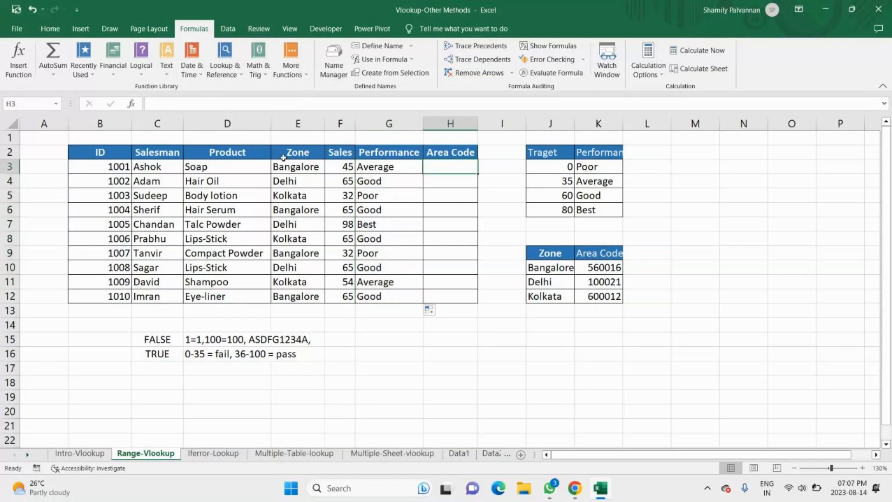
pyautogui.click(595, 269)
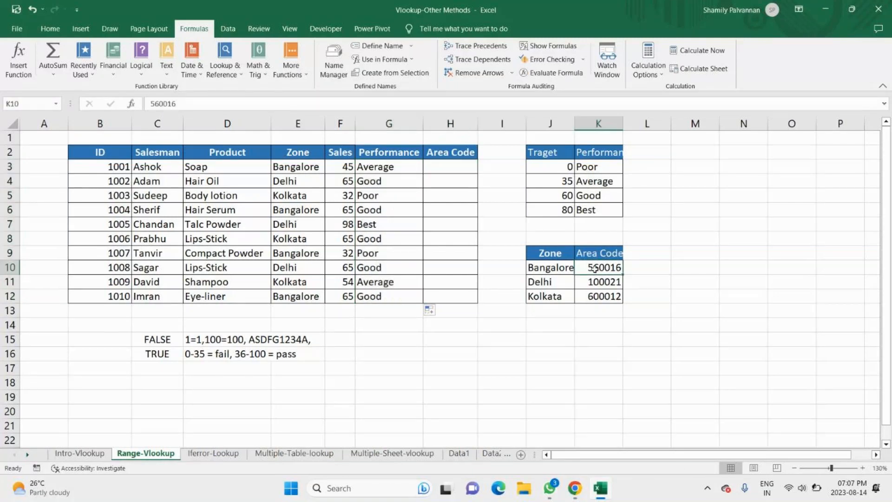
pyautogui.click(450, 170)
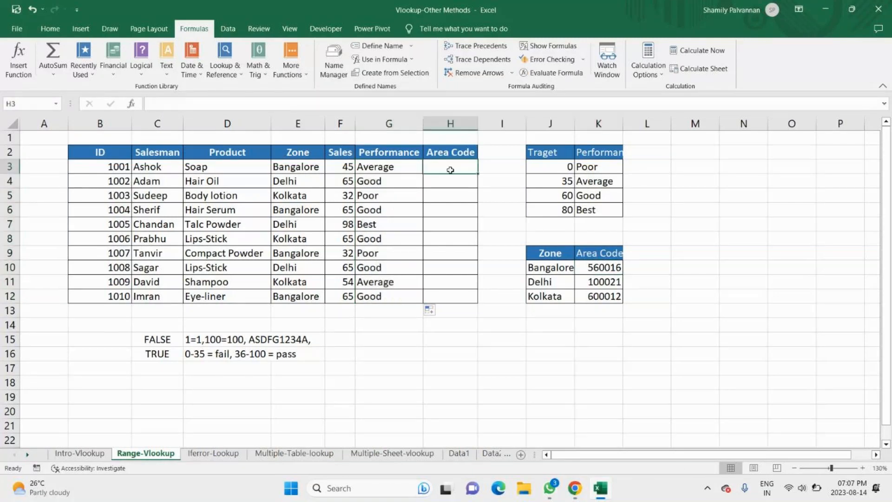
pyautogui.write('=')
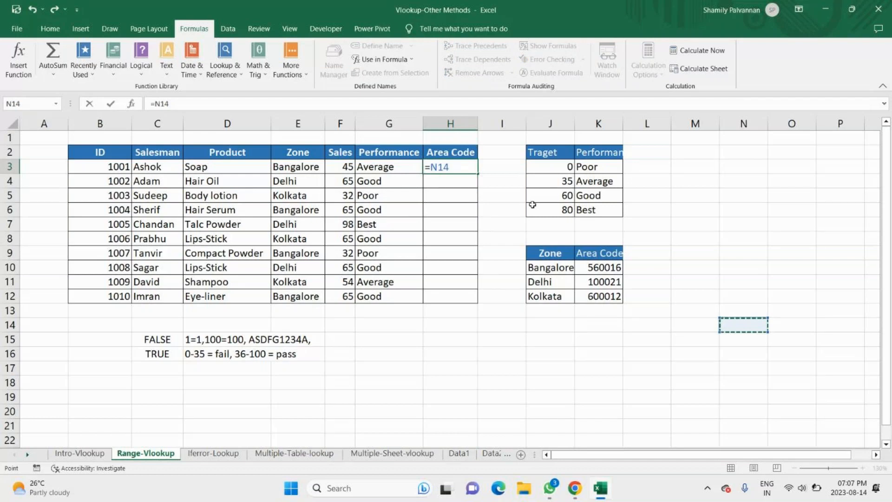
pyautogui.press('Return')
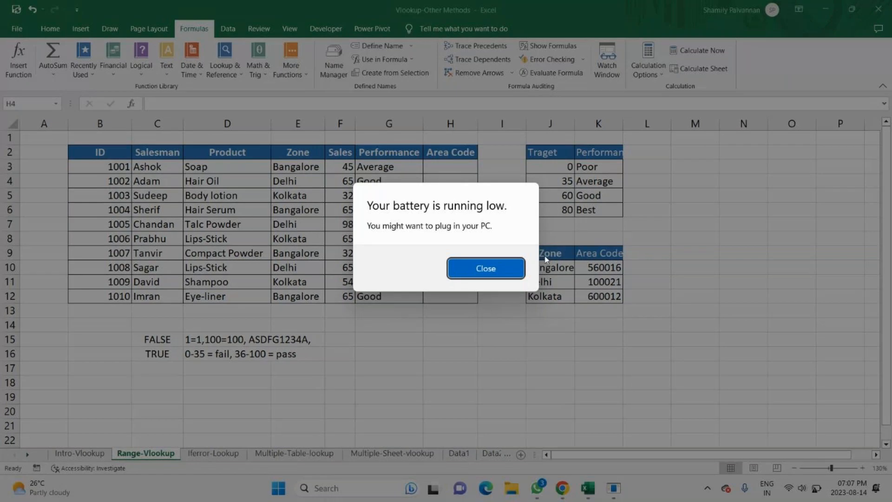
# Step: Name the zone and area code table J9:K12 Zone_data, and reselect both lookup tables to review their ranges
pyautogui.moveTo(546, 259); pyautogui.dragTo(601, 303)
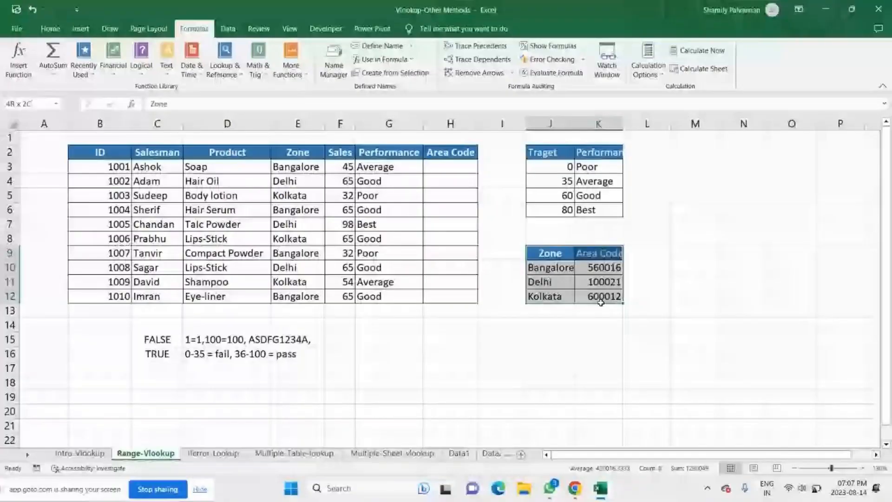
pyautogui.moveTo(601, 303); pyautogui.dragTo(603, 305)
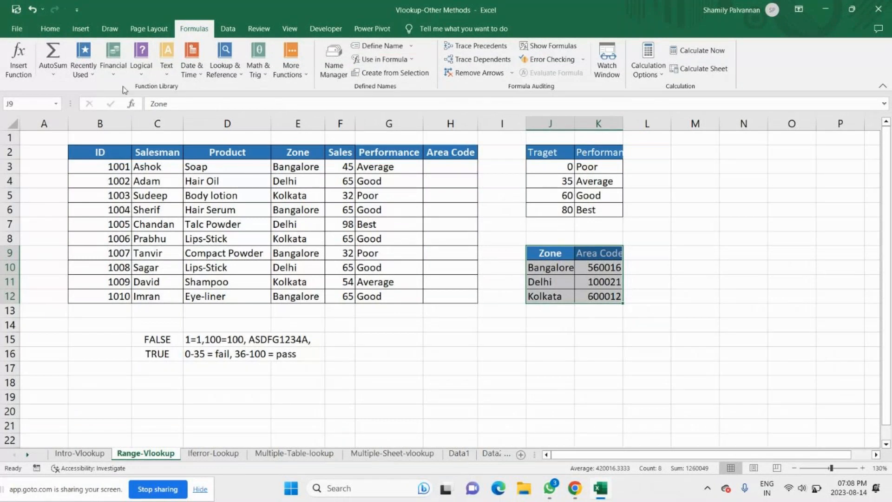
pyautogui.click(30, 104)
pyautogui.press('BackSpace')
pyautogui.write('Zone_data')
pyautogui.press('Return')
pyautogui.click(429, 335)
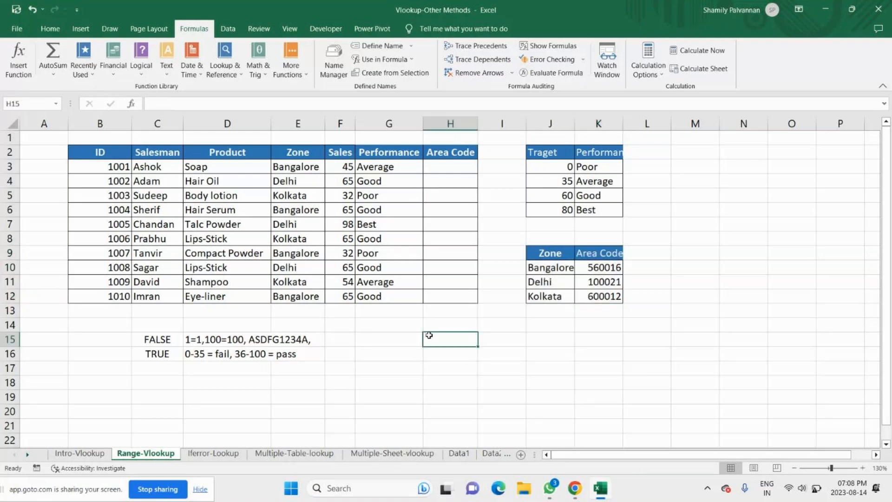
pyautogui.moveTo(550, 253); pyautogui.dragTo(598, 290)
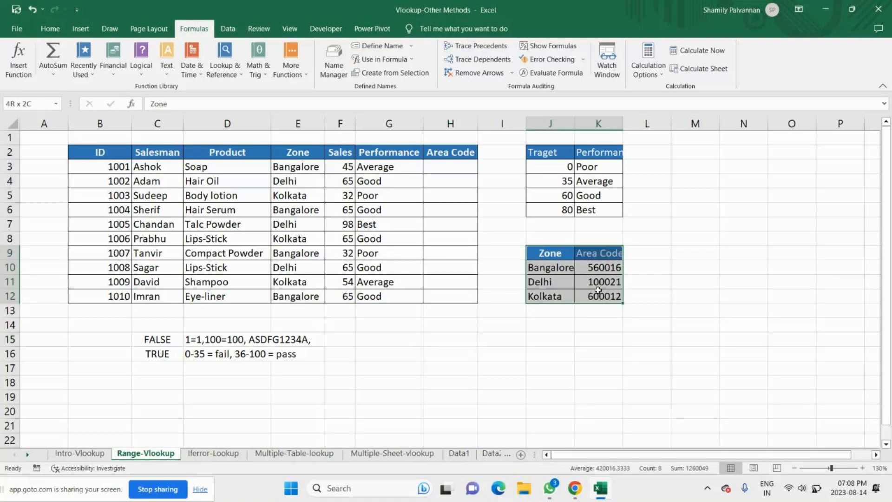
pyautogui.moveTo(550, 153); pyautogui.dragTo(598, 210)
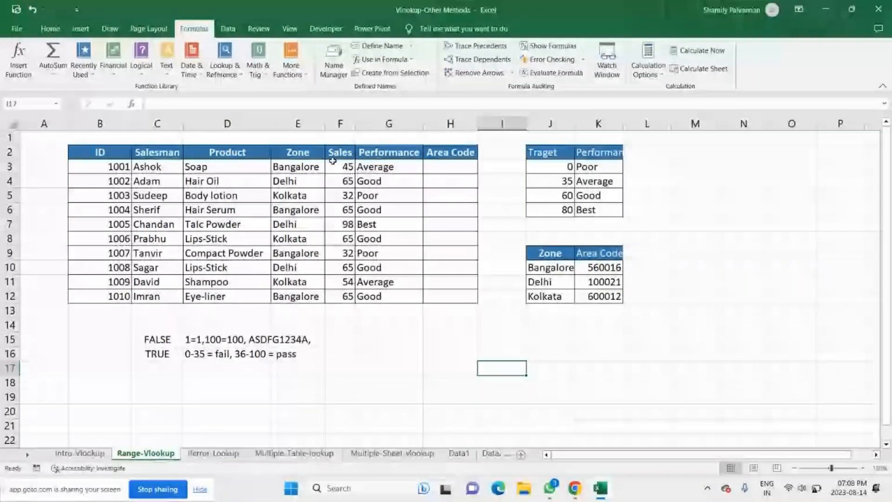
# Step: Start a VLOOKUP in H3 with the zone in E3 as lookup value and Zone_data as the table array
pyautogui.click(461, 171)
pyautogui.write('=')
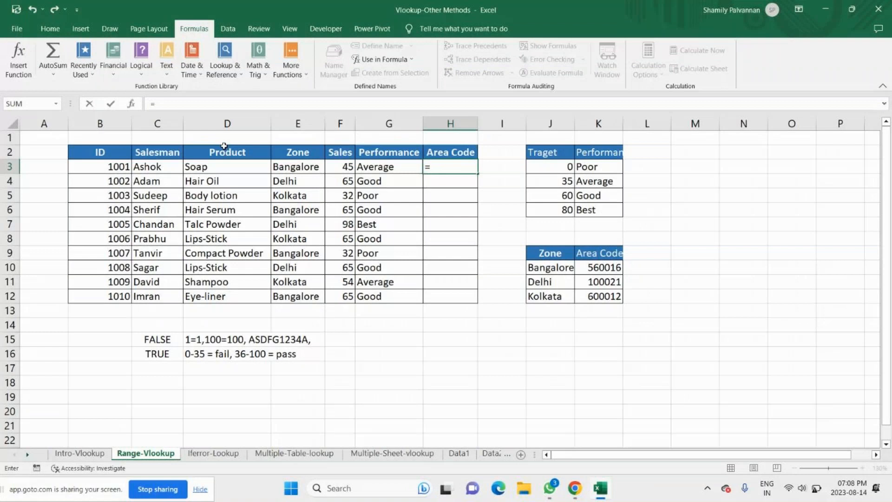
pyautogui.write('VLOOKUP(')
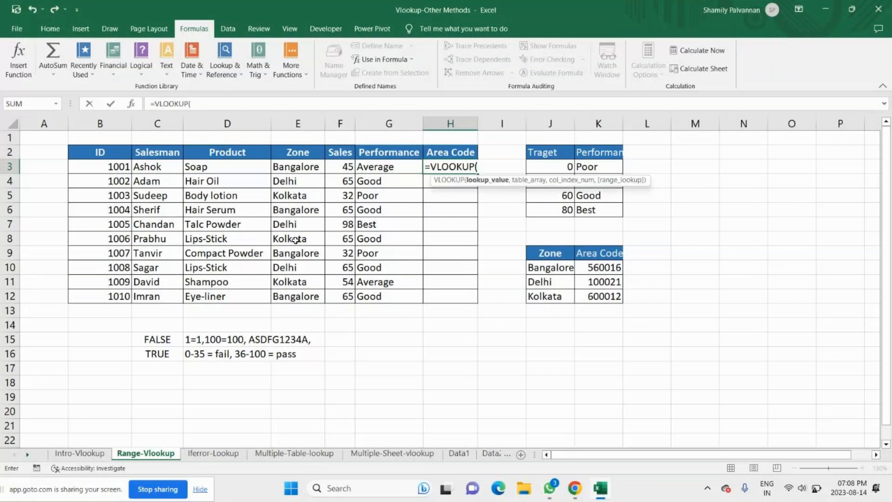
pyautogui.click(290, 170)
pyautogui.write(',')
pyautogui.moveTo(526, 257); pyautogui.dragTo(606, 260)
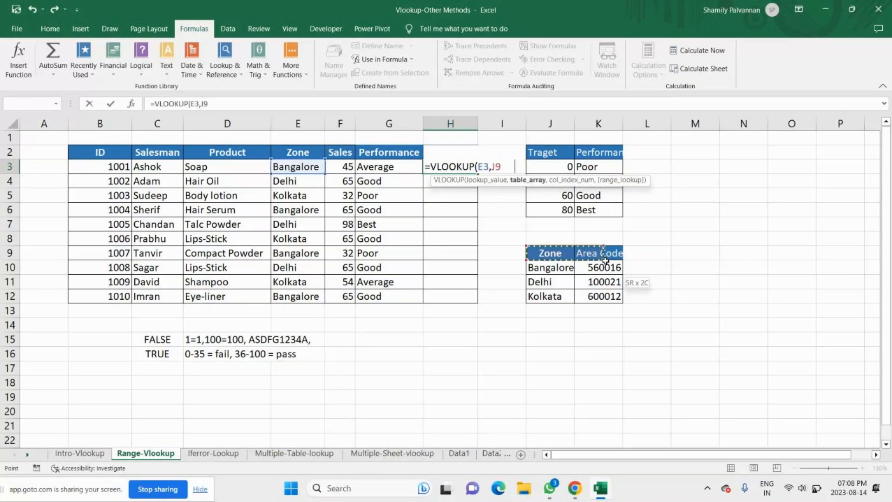
pyautogui.moveTo(605, 261); pyautogui.dragTo(605, 296)
pyautogui.write(',')
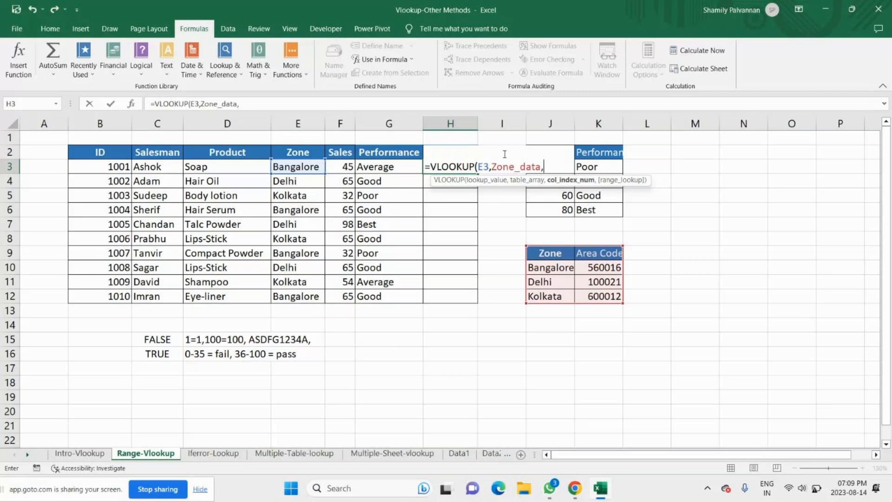
# Step: Finish the H3 lookup with column index 2 and FALSE for exact match, and fill it down to H12
pyautogui.scroll(-1, 604, 246)
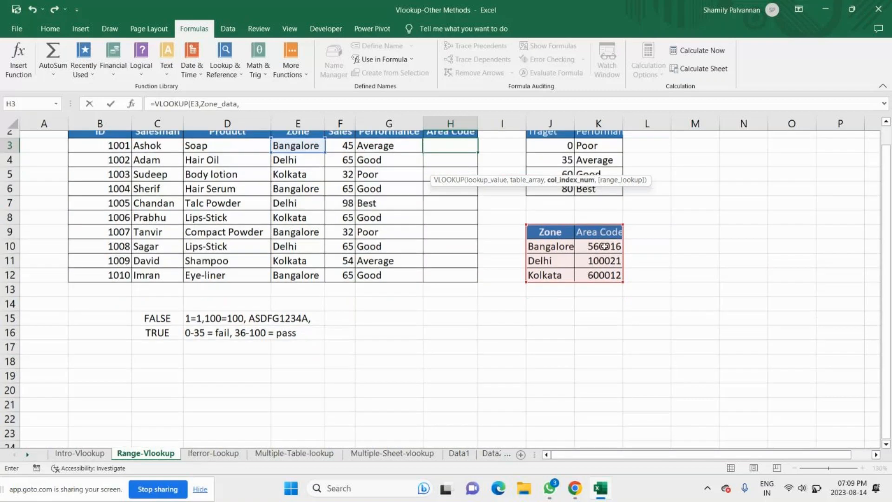
pyautogui.scroll(1, 604, 246)
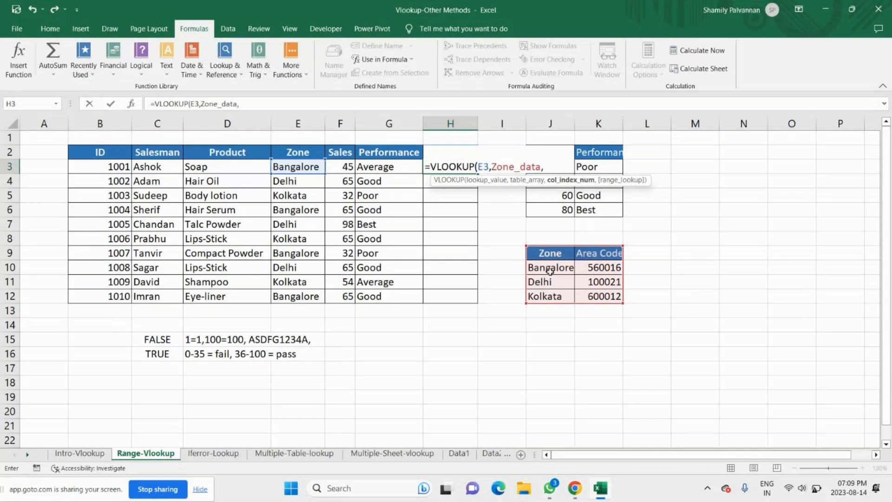
pyautogui.write('2,')
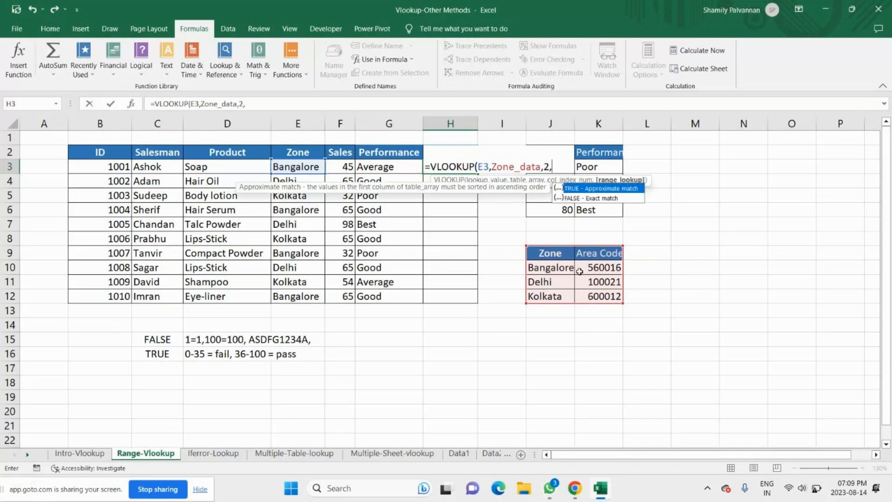
pyautogui.press('Down')
pyautogui.press('Tab')
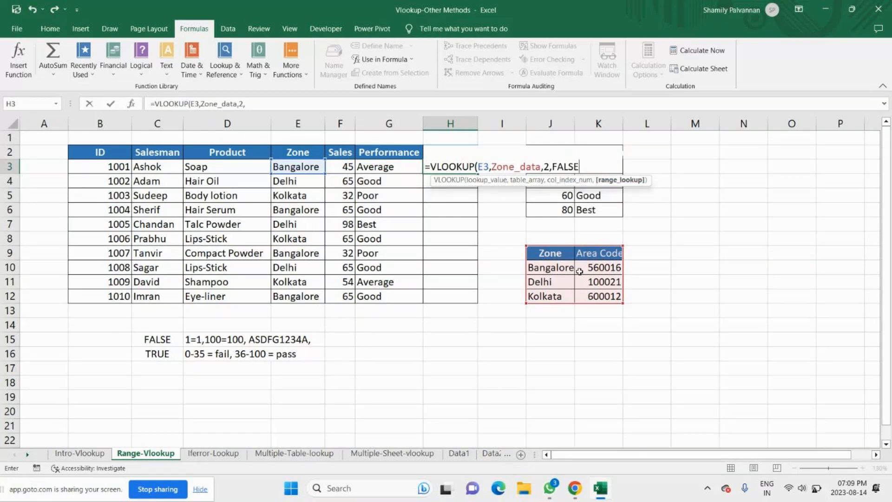
pyautogui.write(')')
pyautogui.press('Return')
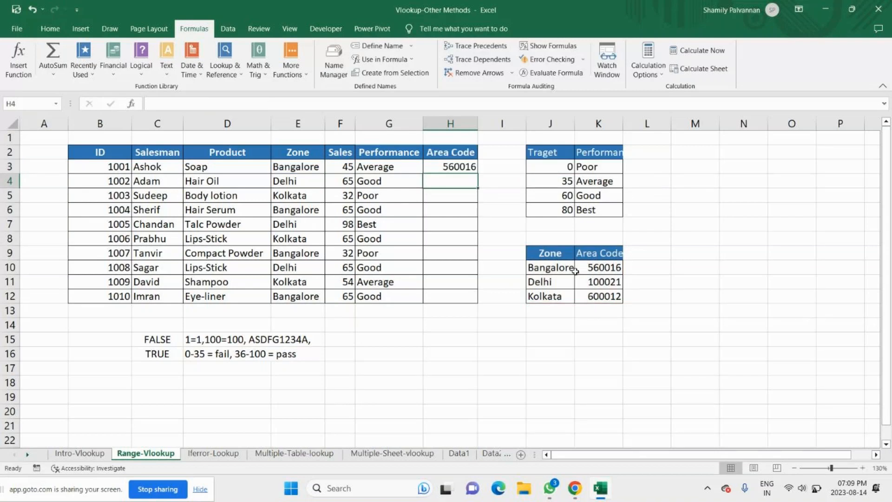
pyautogui.press('Up')
pyautogui.doubleClick(477, 174)
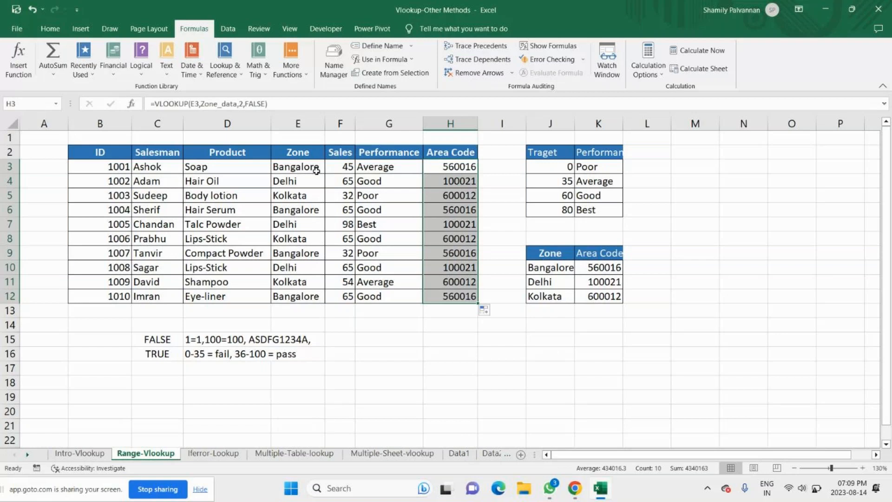
# Step: Check the GoTo meeting window, return to the workbook and open the formula in G3 for review
pyautogui.hotkey('alt', 'Tab')
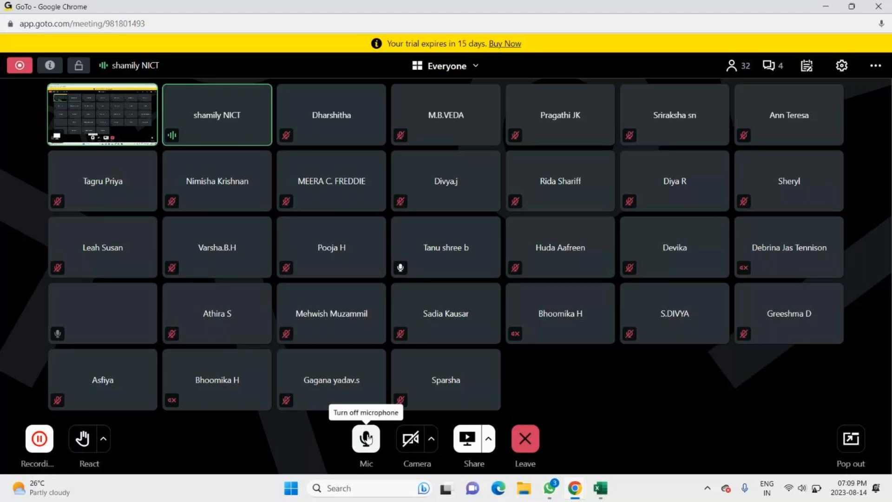
pyautogui.hotkey('alt', 'Tab')
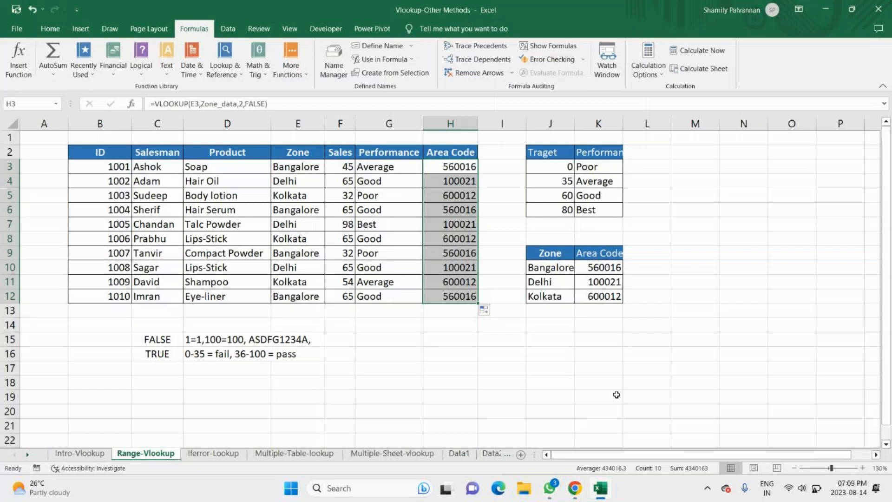
pyautogui.click(399, 166)
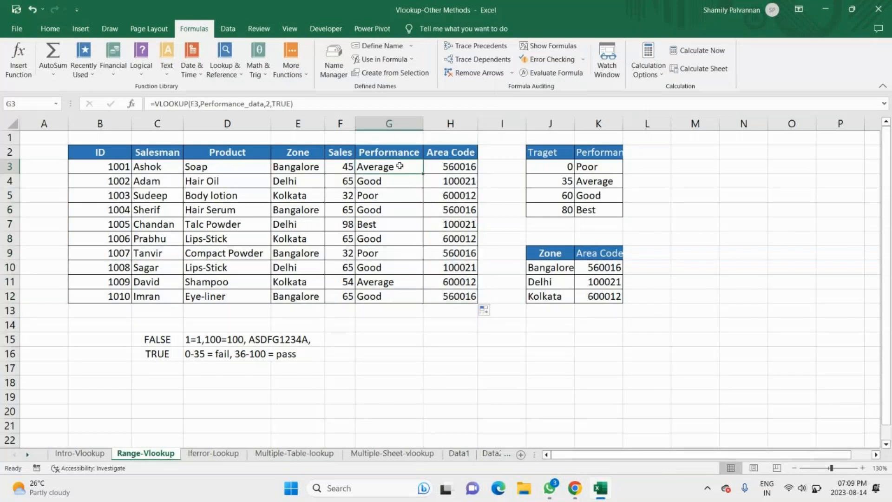
pyautogui.press('F2')
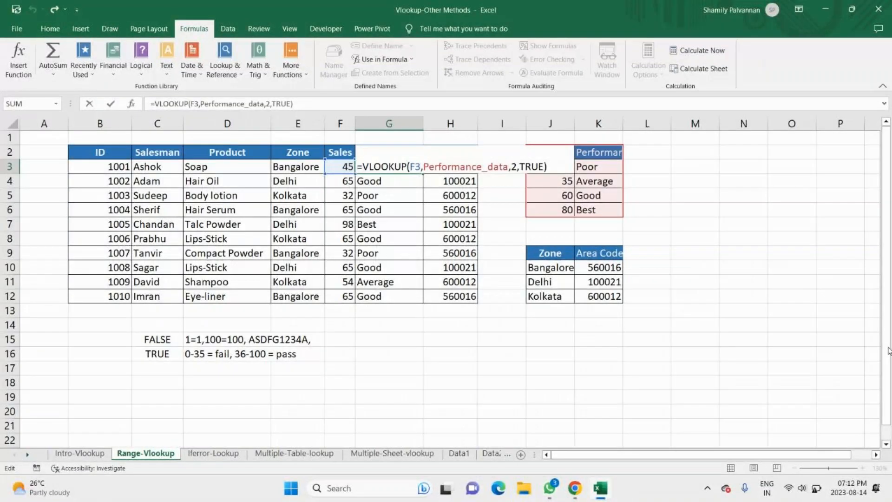
# Step: Check the GoTo meeting window for participants, return to the workbook and leave the formula editing in G3
pyautogui.moveTo(575, 488)
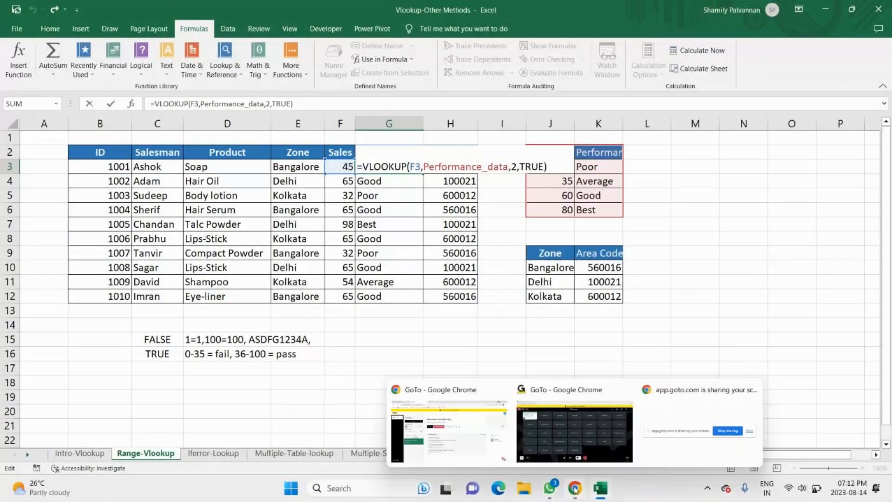
pyautogui.click(579, 434)
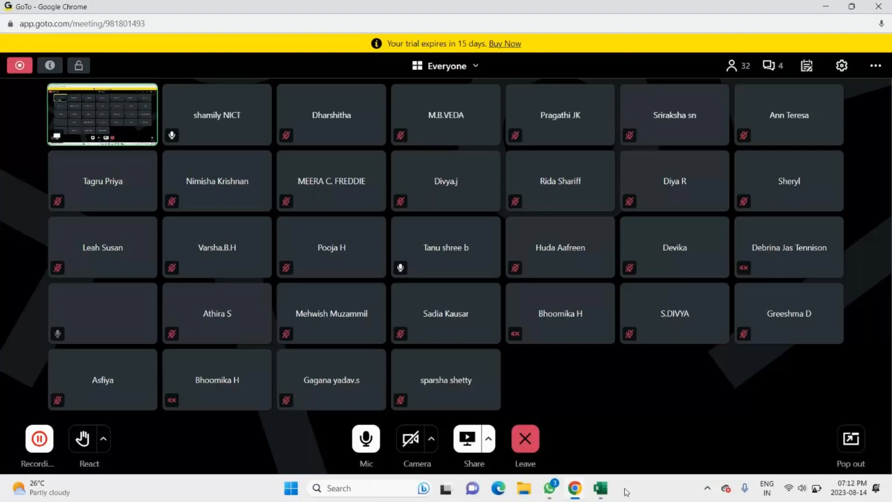
pyautogui.click(600, 488)
pyautogui.moveTo(577, 460)
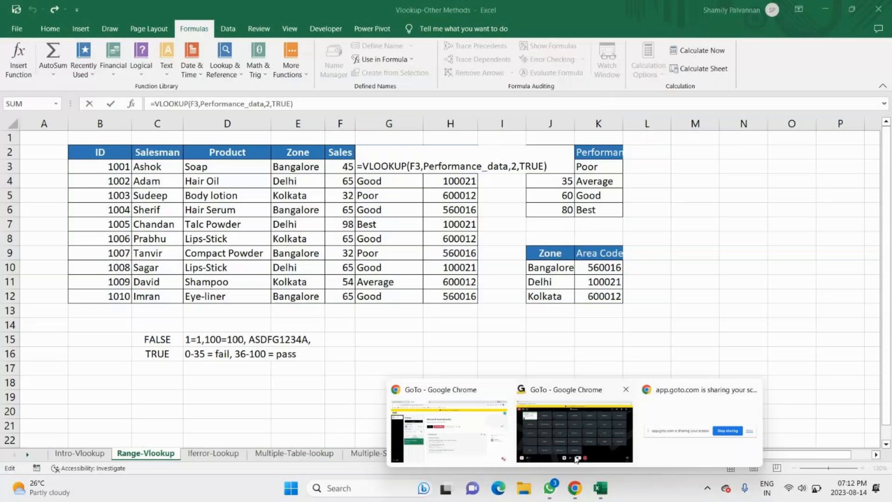
pyautogui.click(576, 459)
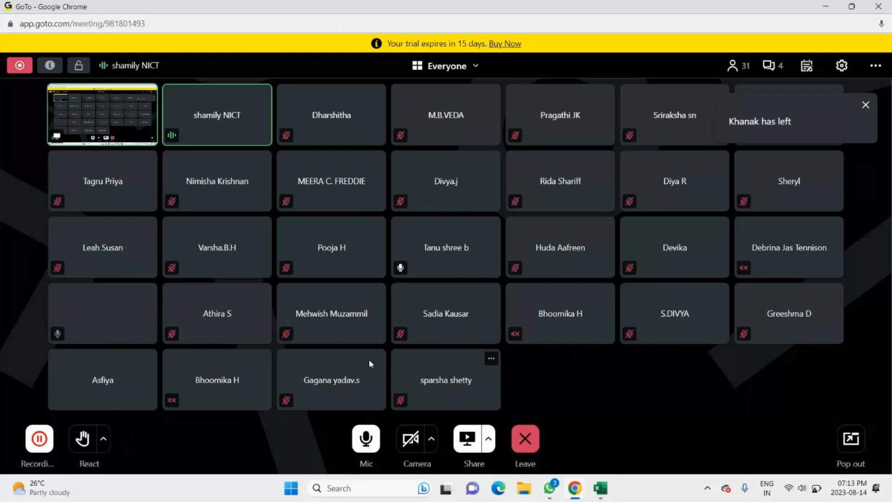
pyautogui.hotkey('alt', 'Tab')
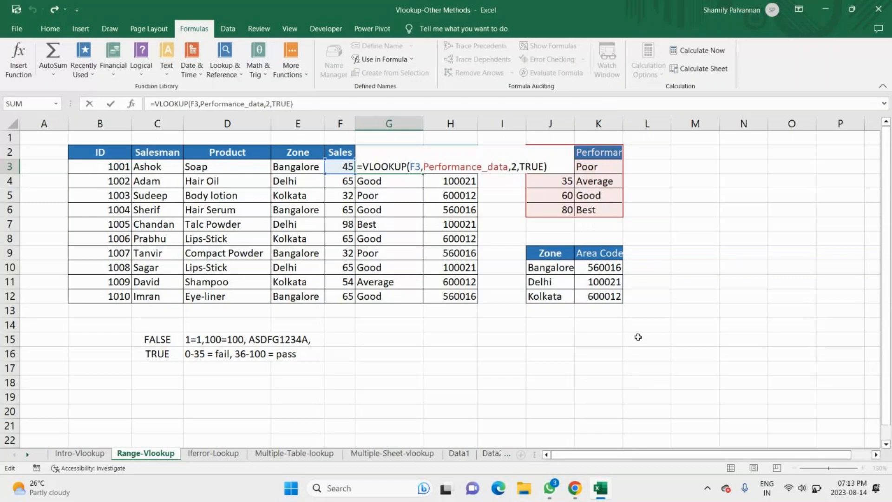
pyautogui.click(237, 354)
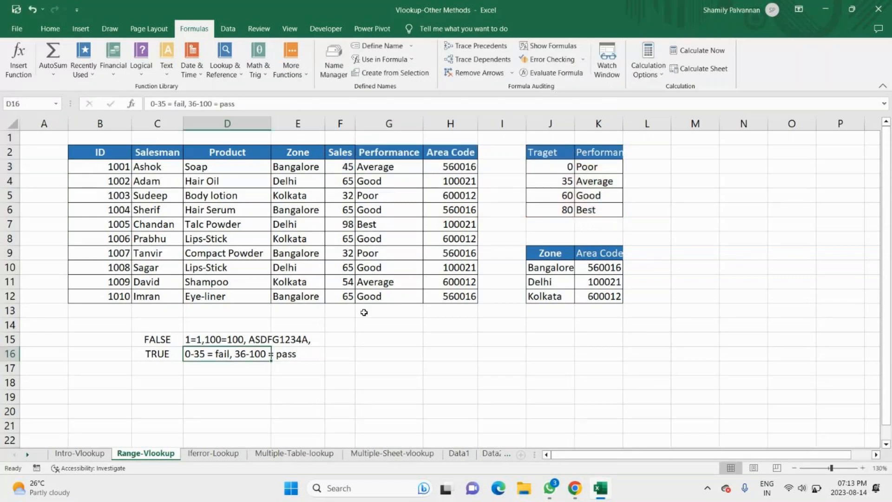
# Step: Copy the product list from the Intro-Vlookup sheet into D2:D11 of the Iferror-Lookup sheet
pyautogui.click(80, 453)
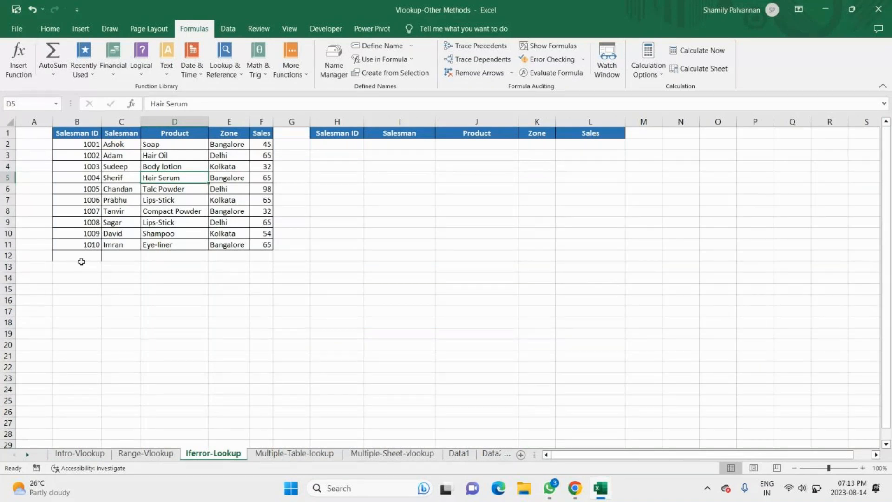
pyautogui.hotkey('ctrl', 'Down')
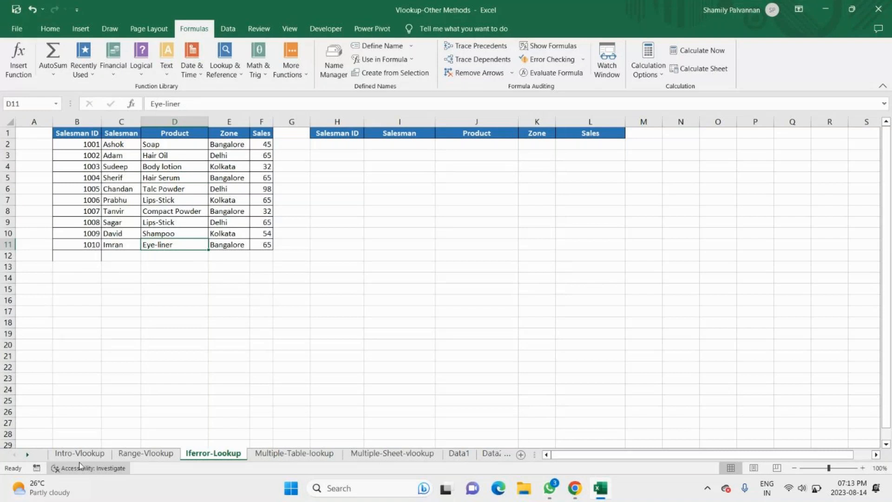
pyautogui.click(80, 453)
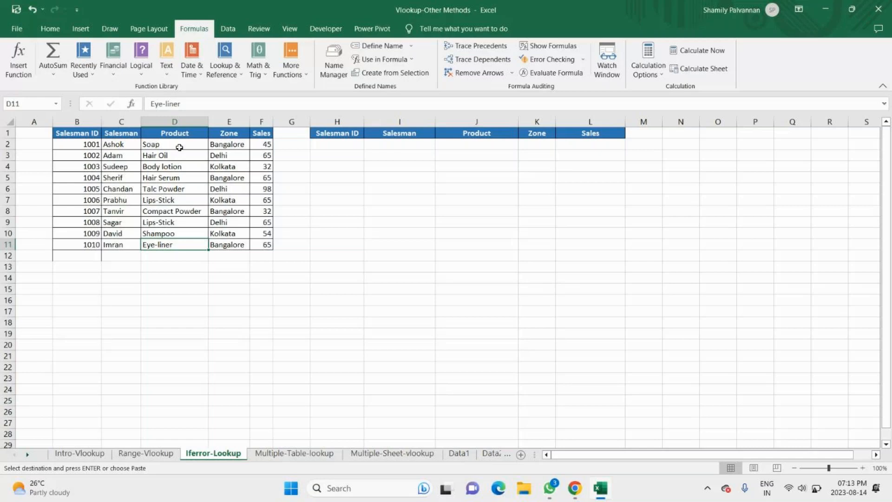
pyautogui.click(179, 148)
pyautogui.write('Hard Disk Pendrive Speaker Monitor Speaker Hard Disk Pendrive Speaker Monitor Hard Disk')
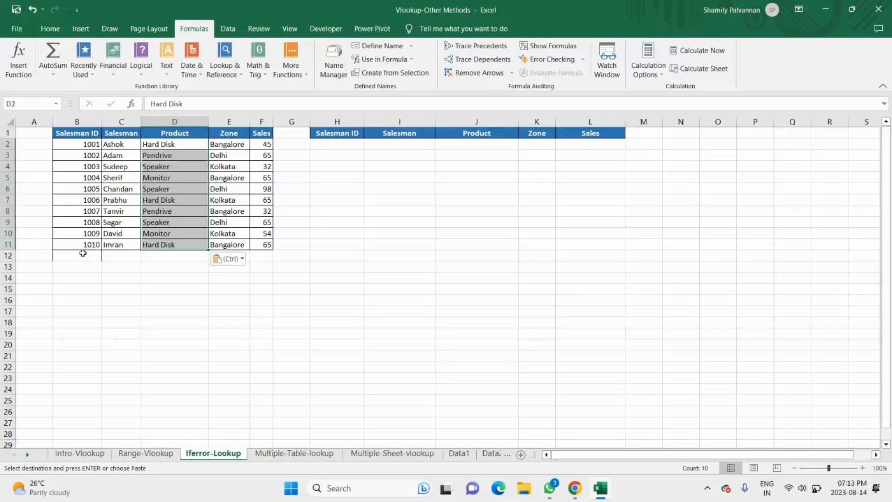
pyautogui.click(175, 400)
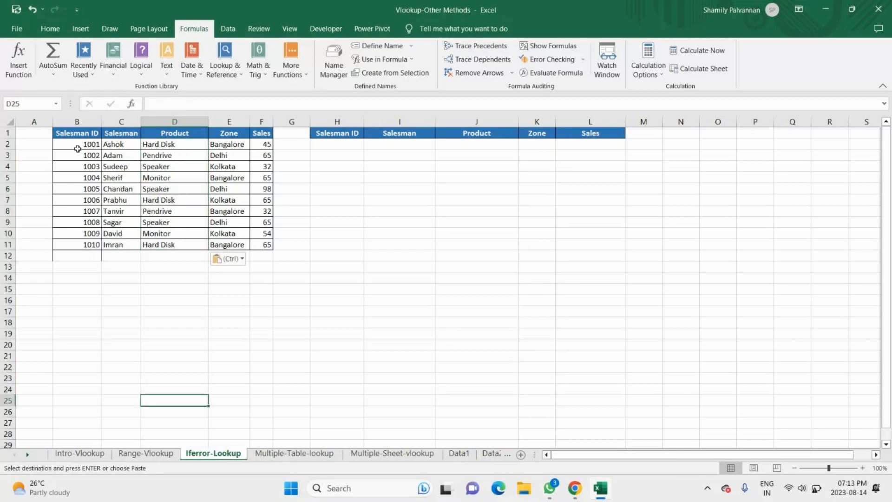
# Step: Set the Salesman ID lookup value in H2 to 1015 and select the result cells I2:L2 for review
pyautogui.moveTo(77, 133); pyautogui.dragTo(94, 355)
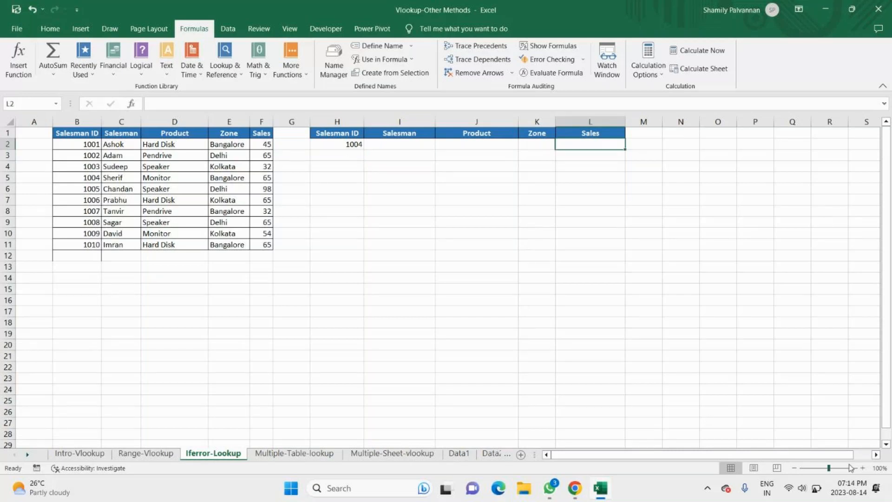
pyautogui.click(355, 145)
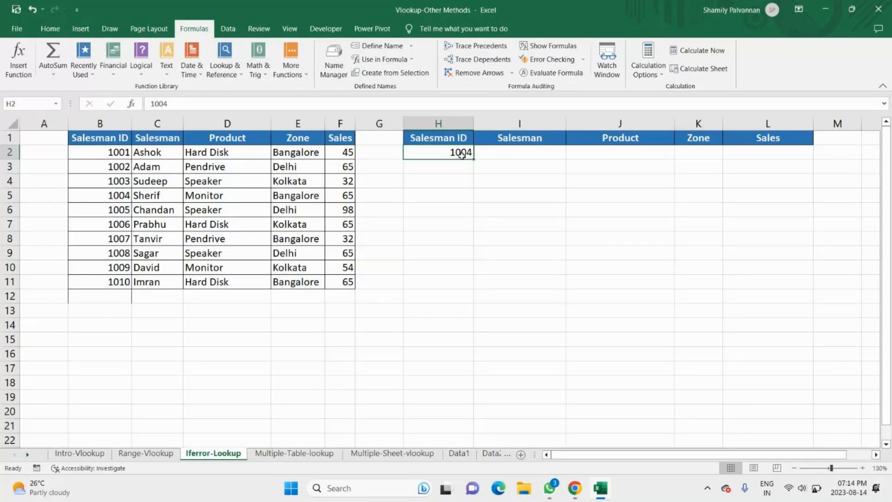
pyautogui.write('1015')
pyautogui.press('Return')
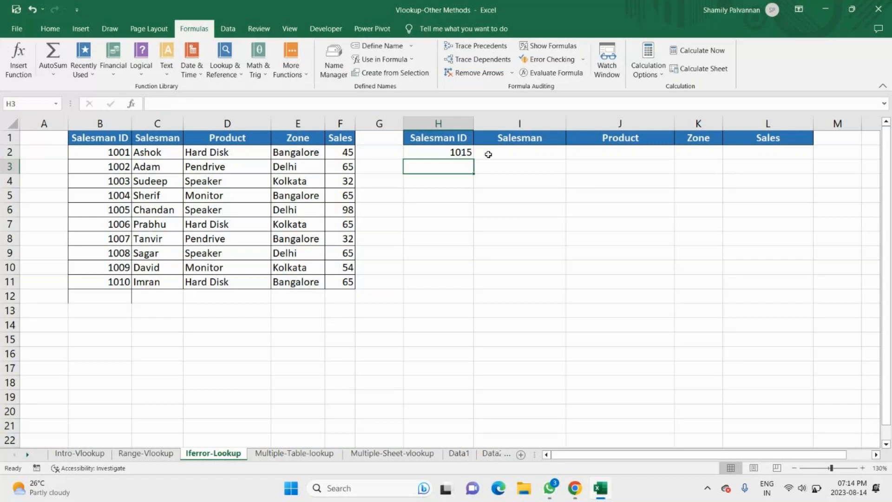
pyautogui.moveTo(488, 154); pyautogui.dragTo(774, 149)
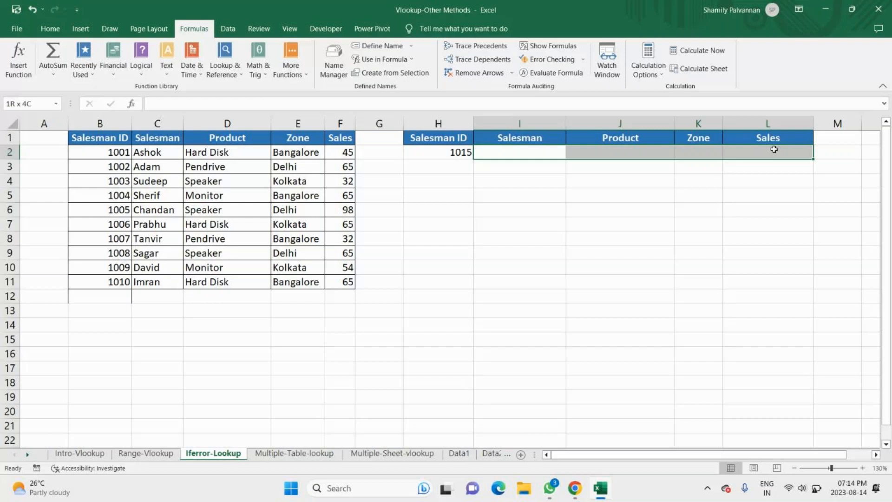
pyautogui.moveTo(773, 149); pyautogui.dragTo(773, 148)
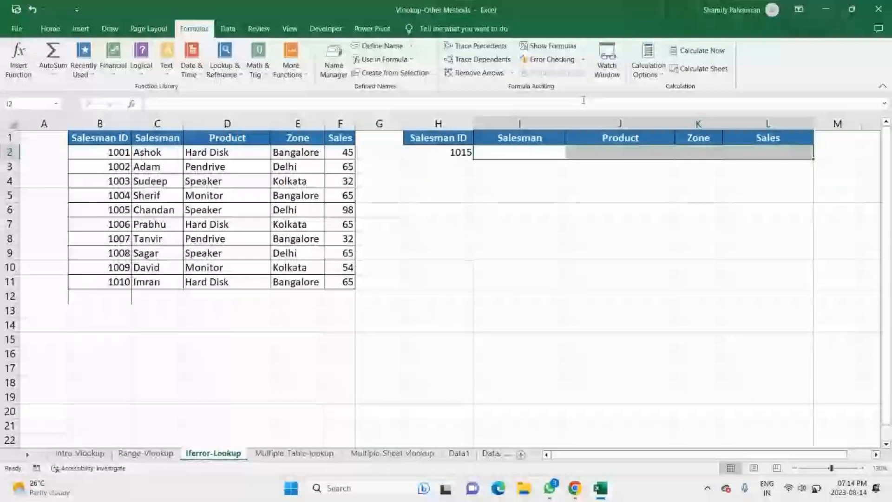
# Step: Start an IFERROR formula in I2 with a nested VLOOKUP as its value argument
pyautogui.click(541, 148)
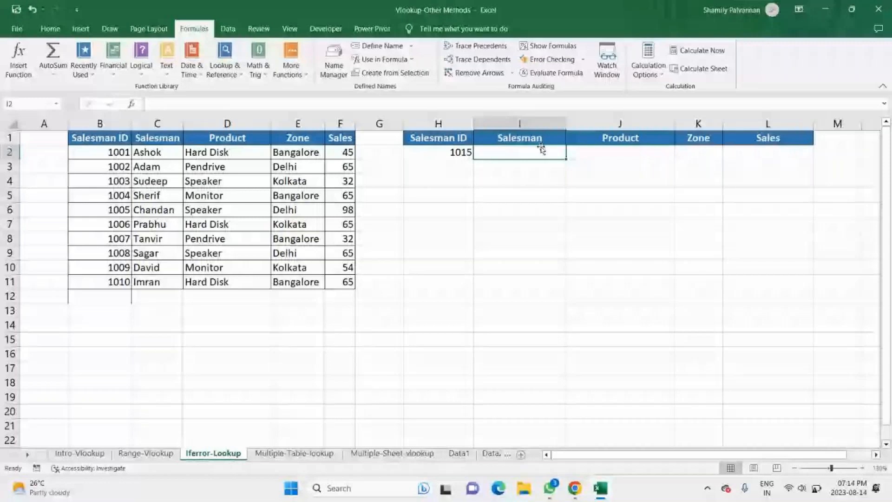
pyautogui.write('=Vloo')
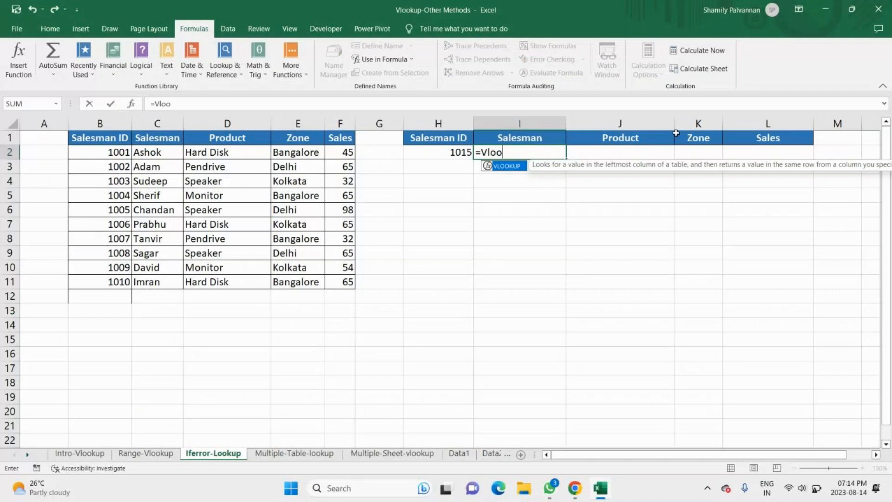
pyautogui.press('BackSpace')
pyautogui.press('BackSpace')
pyautogui.press('BackSpace')
pyautogui.press('BackSpace')
pyautogui.write('iferr')
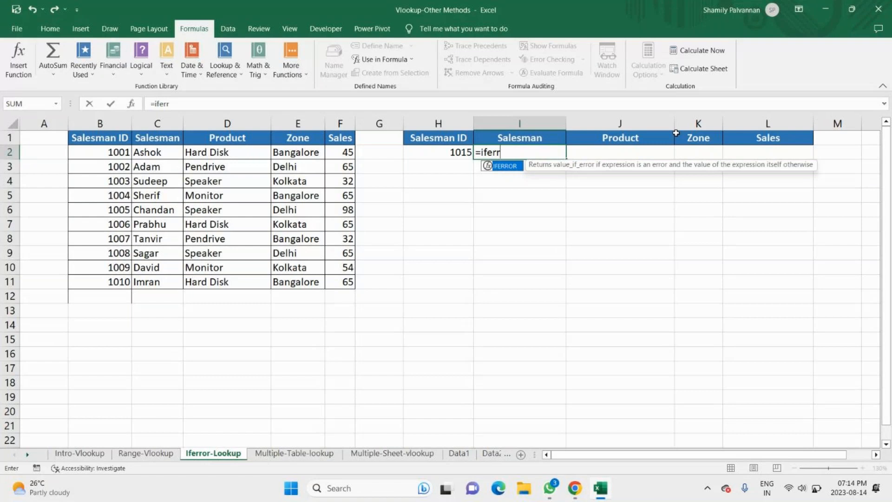
pyautogui.press('Tab')
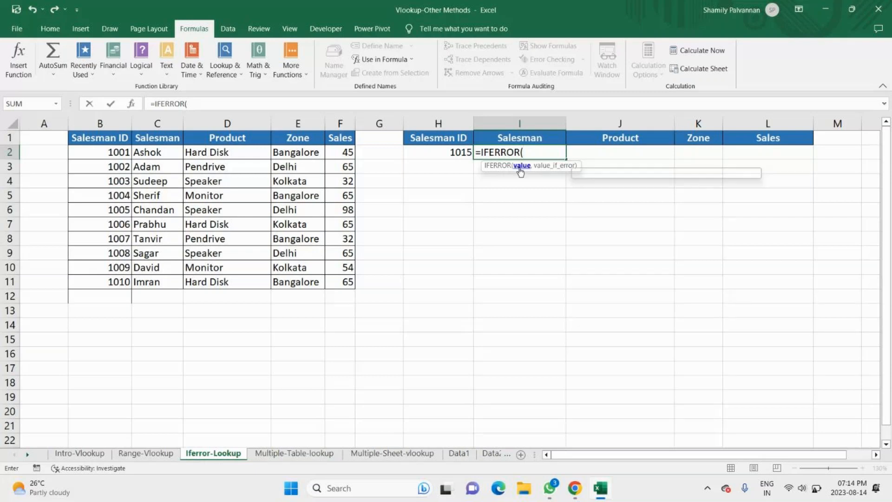
pyautogui.write('VLOOKUP(')
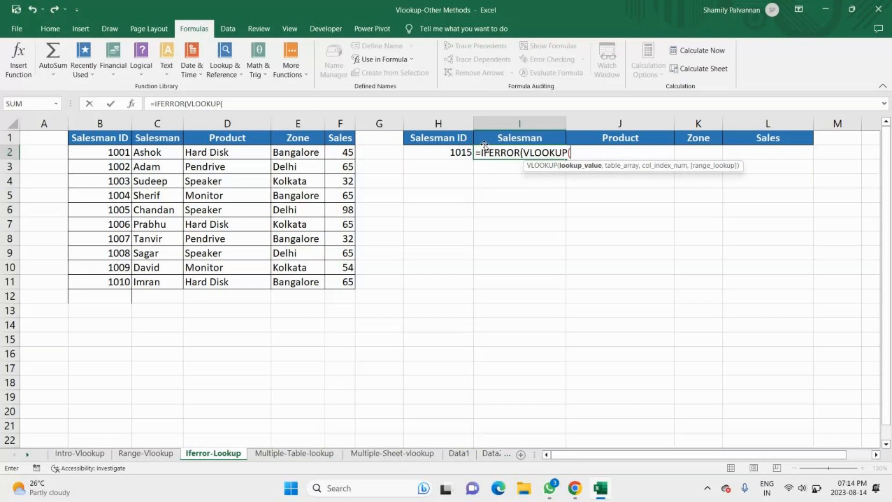
# Step: Set the nested VLOOKUP's lookup value to $H$2 and its table array to $B:$F
pyautogui.write('H2')
pyautogui.press('F3')
pyautogui.click(856, 158)
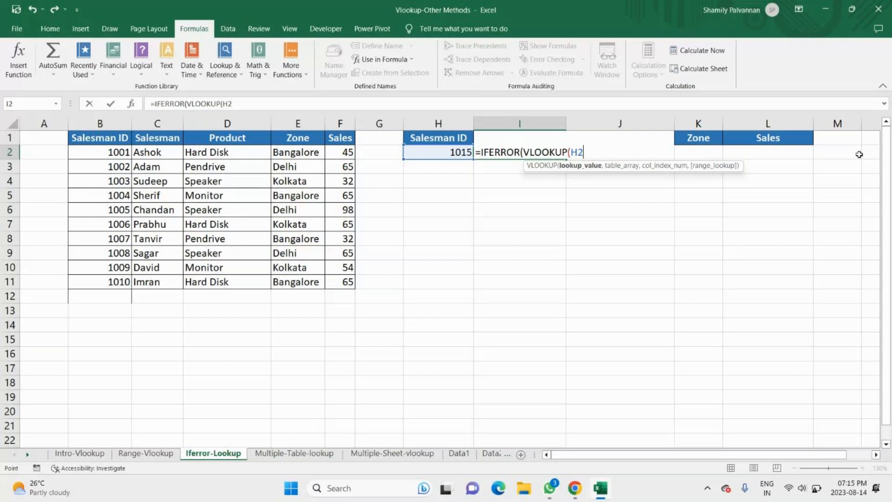
pyautogui.press('F4')
pyautogui.write(',B:F')
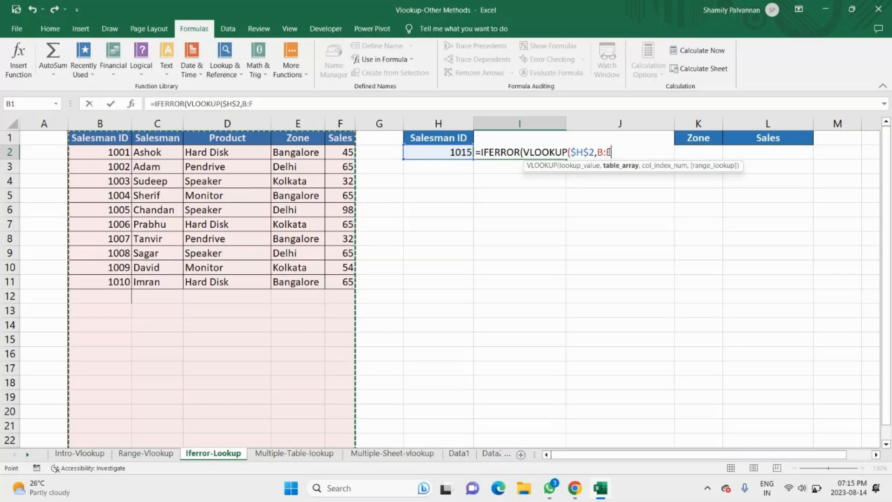
pyautogui.press('F4')
pyautogui.write(',')
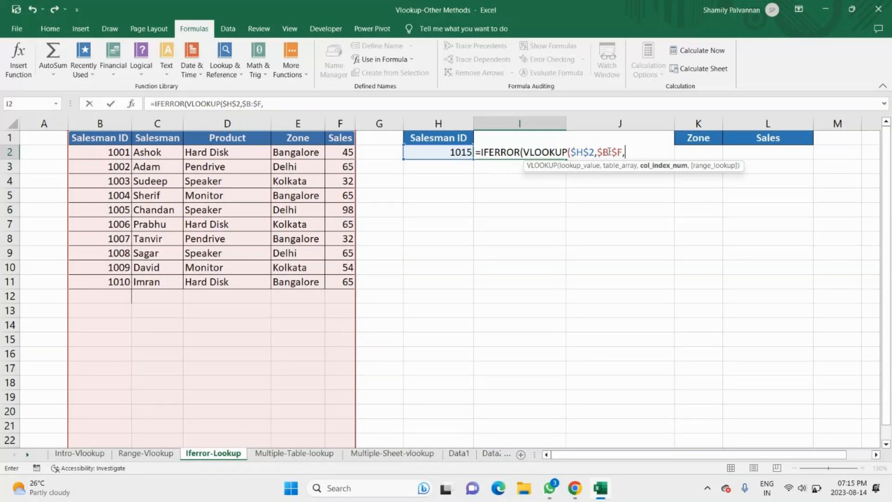
pyautogui.write('2,')
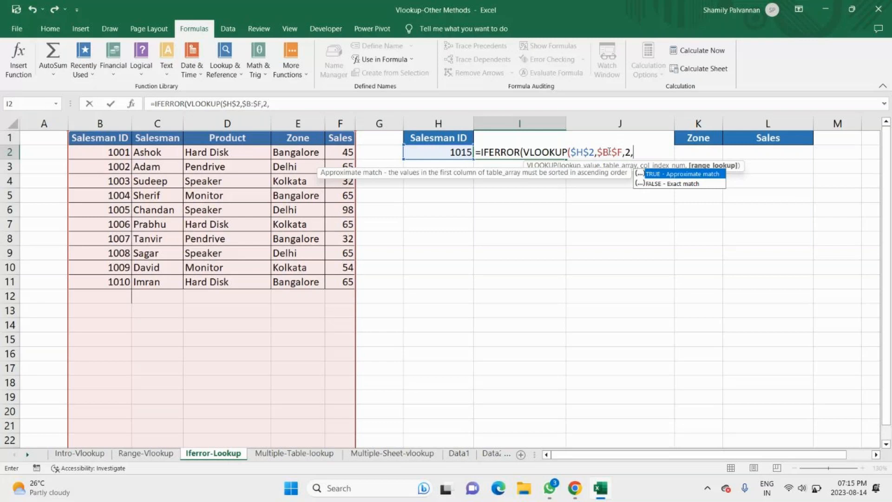
# Step: Complete the nested VLOOKUP with column index 2 and FALSE for exact match, and continue to IFERROR's second argument
pyautogui.press('Down')
pyautogui.press('Tab')
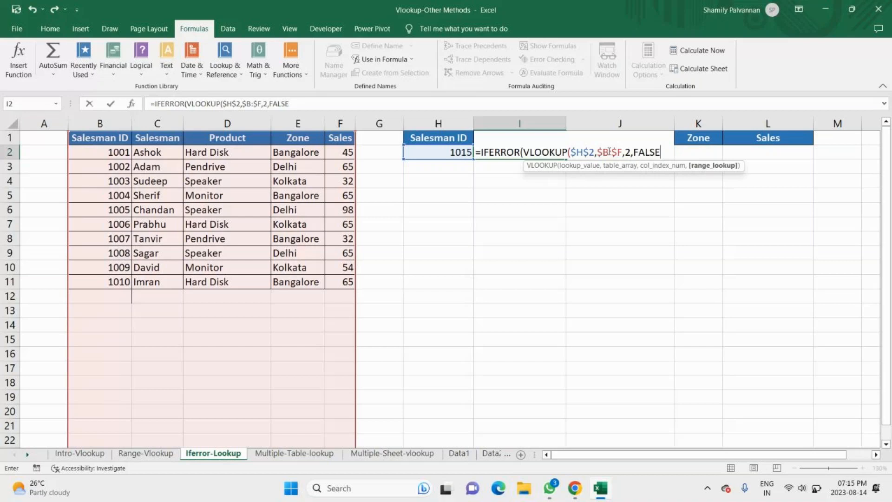
pyautogui.write(')')
pyautogui.press('Return')
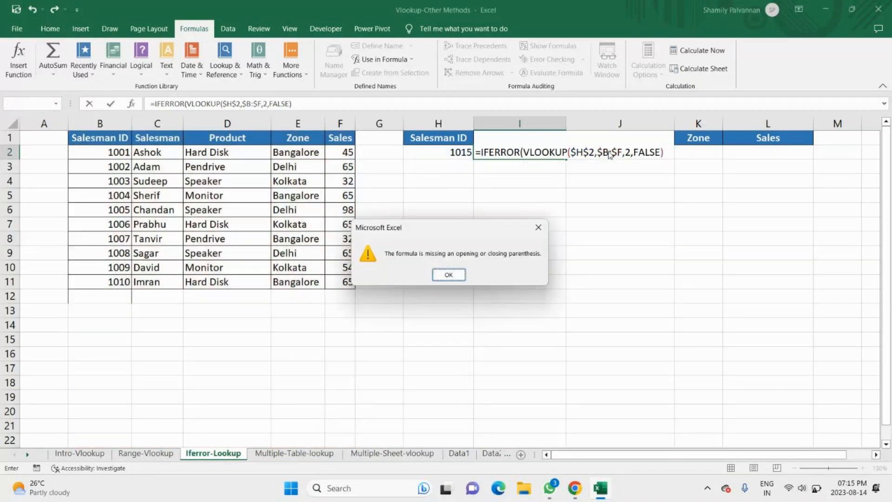
pyautogui.press('Return')
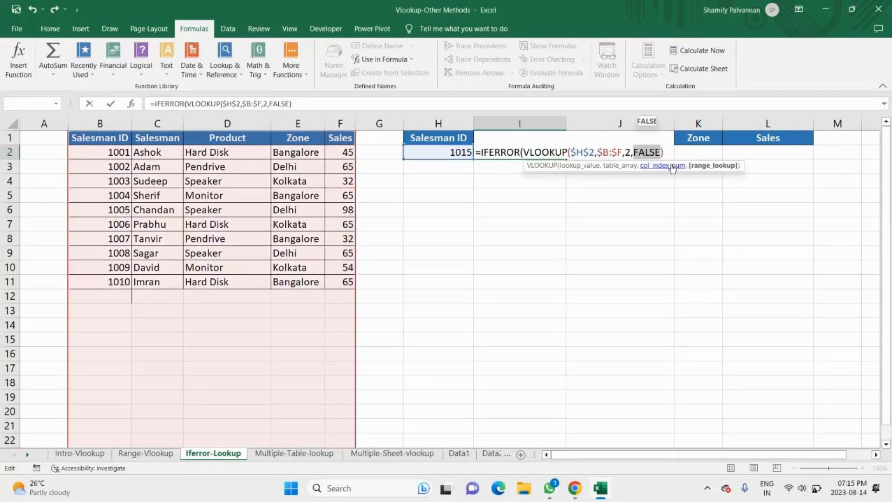
pyautogui.write(',')
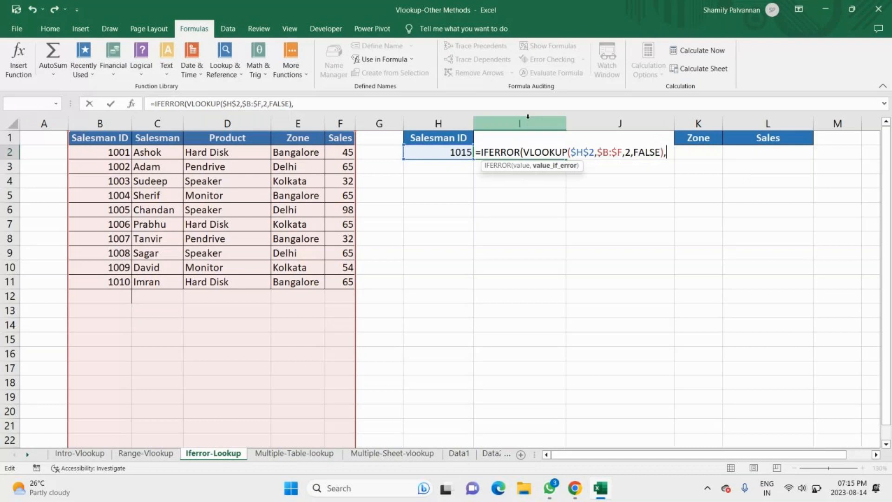
# Step: Set the IFERROR fallback to "Invalid ID", enter the formula in I2 and select the Salesman ID in H2
pyautogui.click(520, 165)
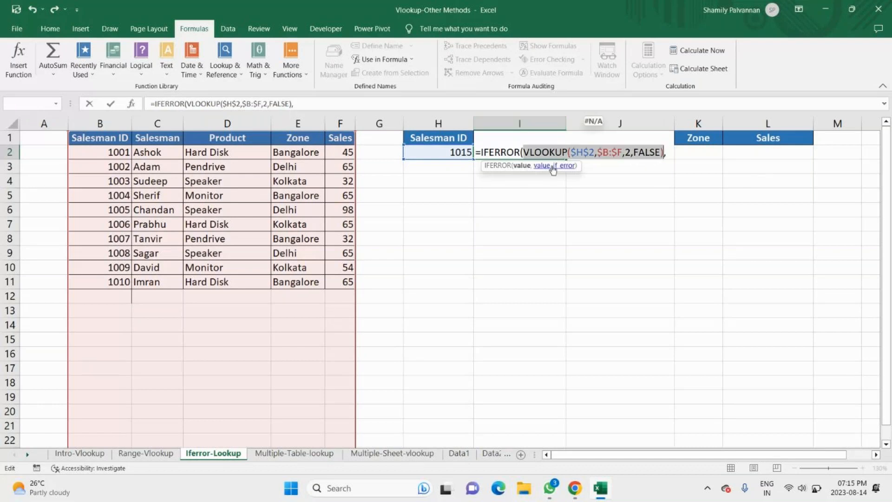
pyautogui.click(553, 166)
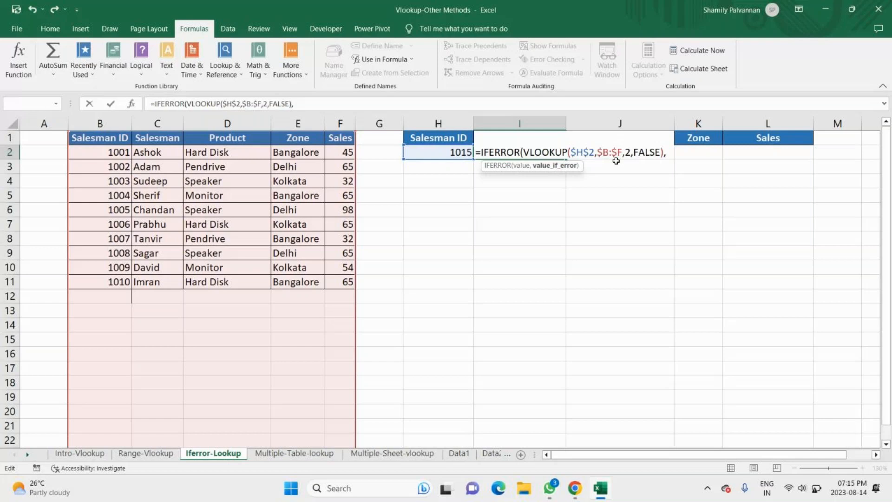
pyautogui.write('"I')
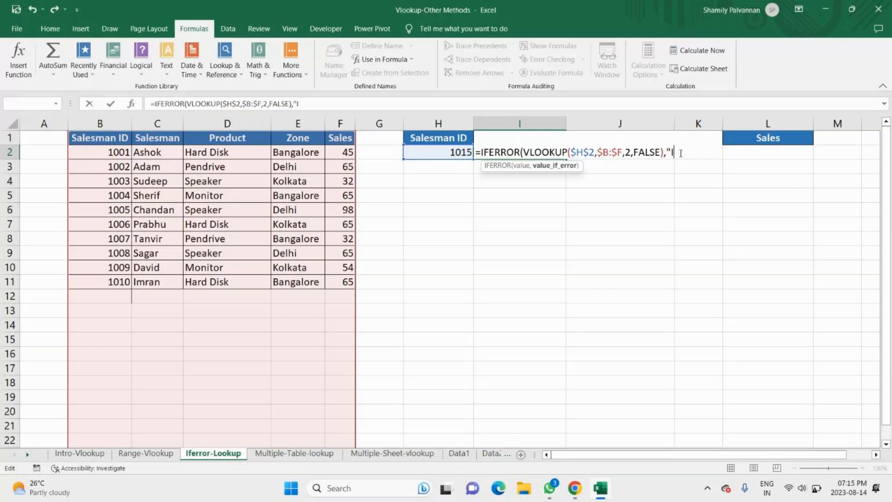
pyautogui.write('nvalid ID')
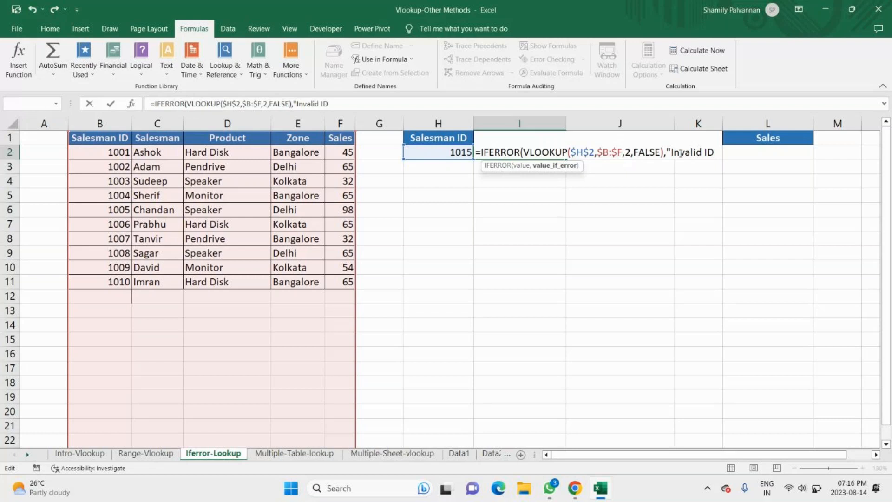
pyautogui.write('")')
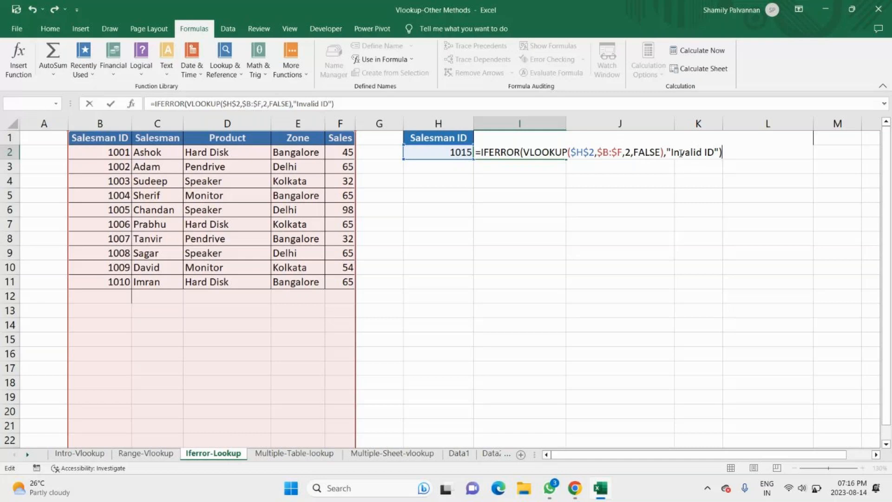
pyautogui.press('Return')
pyautogui.click(455, 152)
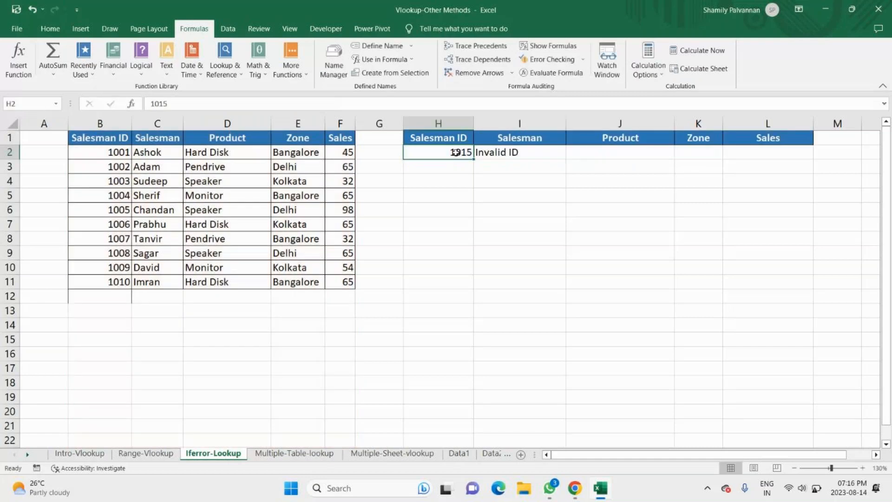
# Step: Test the IFERROR lookup by entering Salesman ID 1006 in H2, followed by the unlisted ID 1050
pyautogui.write('1004')
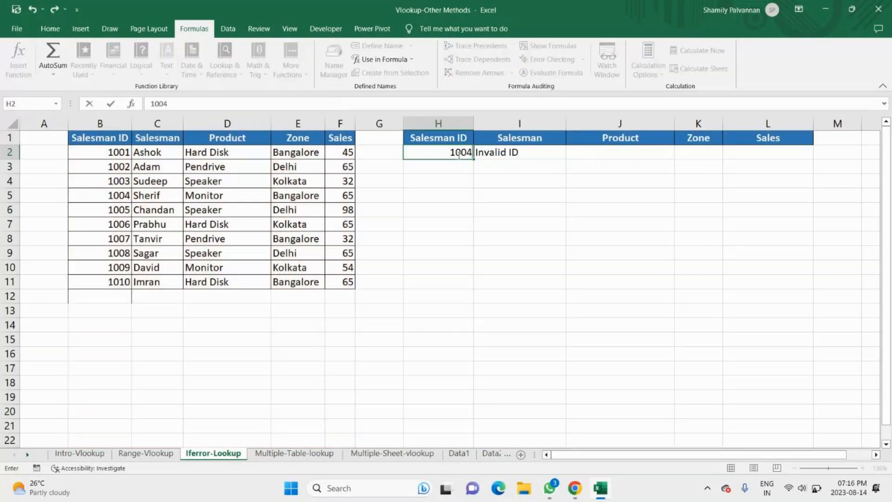
pyautogui.press('BackSpace')
pyautogui.write('6')
pyautogui.press('Return')
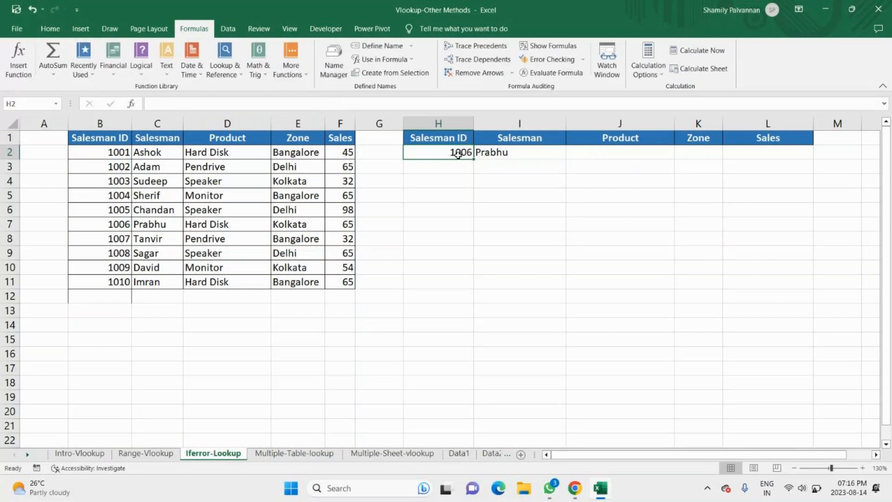
pyautogui.write('1')
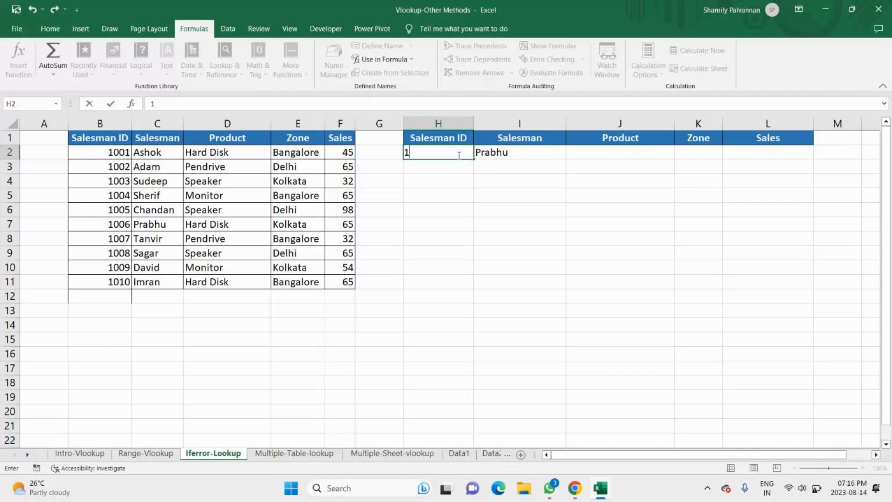
pyautogui.write('050')
pyautogui.press('Tab')
# Step: Copy the I2 formula across J2:L2 and adjust each column index to its field, using 3 for Product
pyautogui.moveTo(567, 160); pyautogui.dragTo(776, 171)
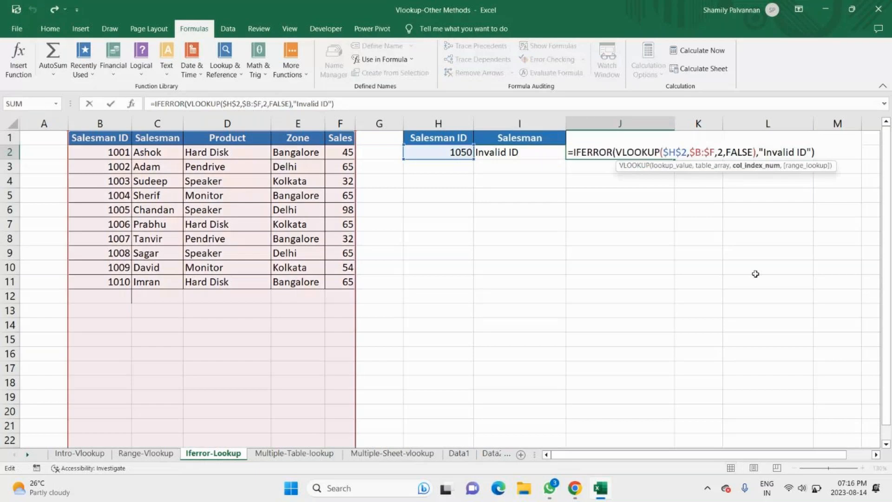
pyautogui.press('BackSpace')
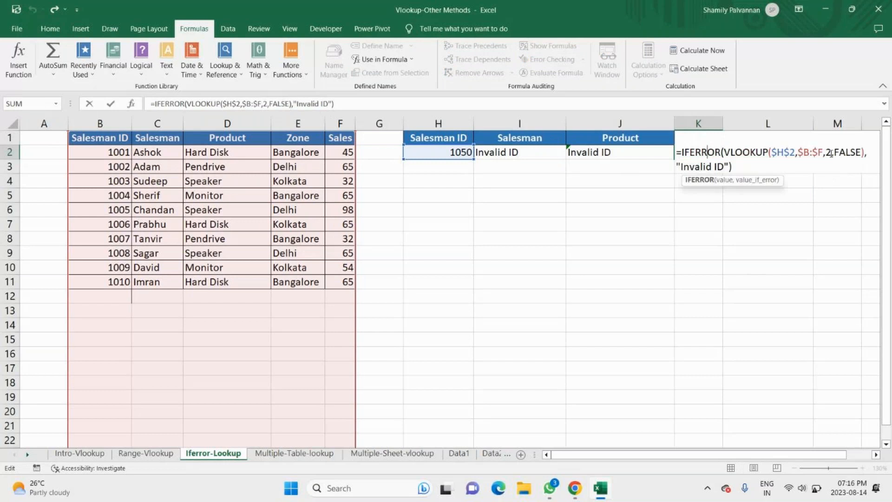
pyautogui.click(832, 153)
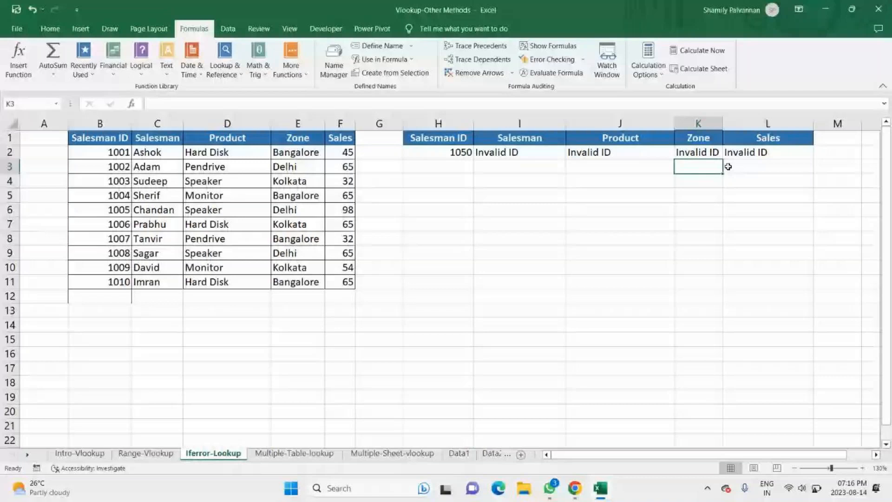
# Step: Test all four lookup columns by entering Salesman ID 1004 in H2, followed by the unlisted ID 1000
pyautogui.click(454, 153)
pyautogui.write('1004')
pyautogui.press('Return')
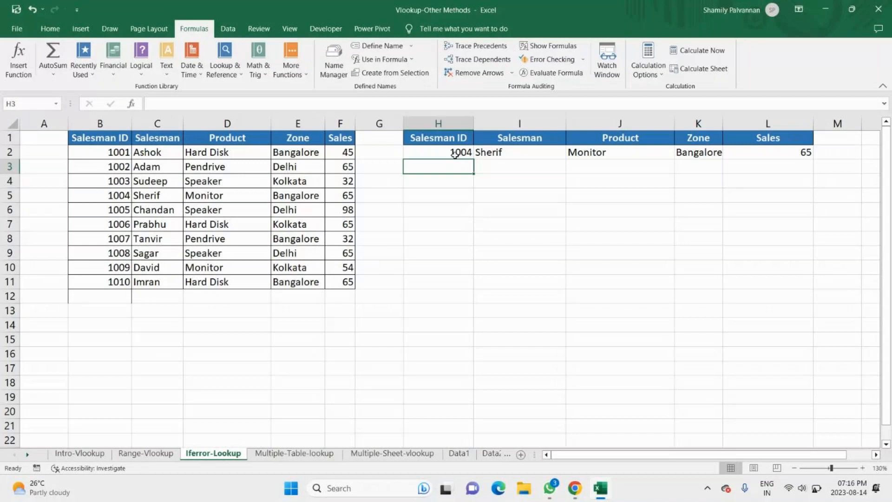
pyautogui.click(455, 153)
pyautogui.write('1001')
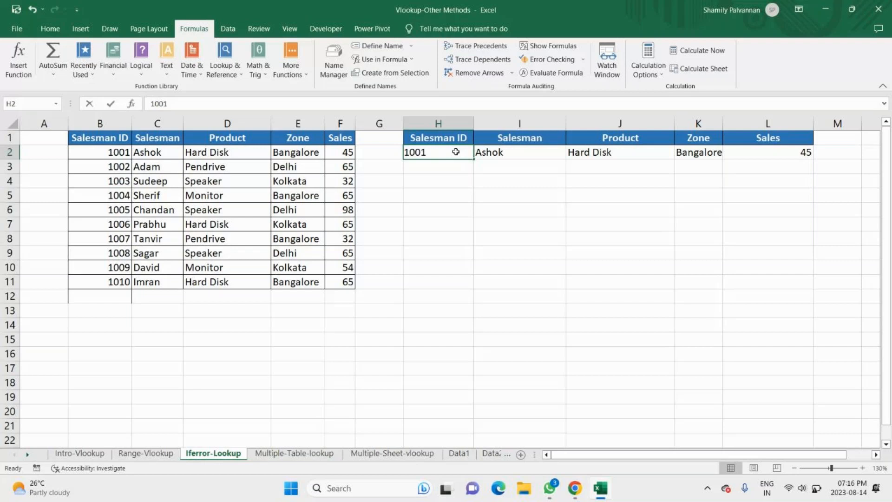
pyautogui.press('BackSpace')
pyautogui.write('0')
pyautogui.hotkey('ctrl', 'Return')
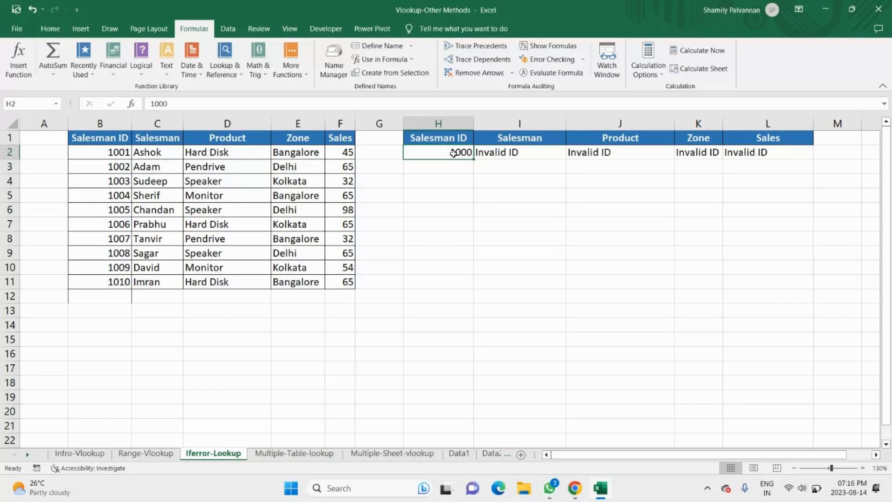
# Step: Clear the copied lookup formulas from the Product, Zone and Sales cells J2:L2
pyautogui.click(505, 154)
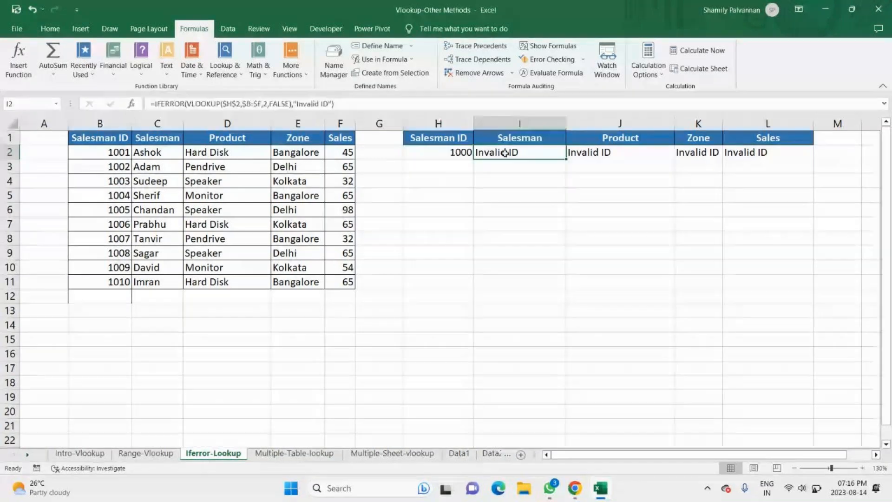
pyautogui.moveTo(576, 153); pyautogui.dragTo(788, 156)
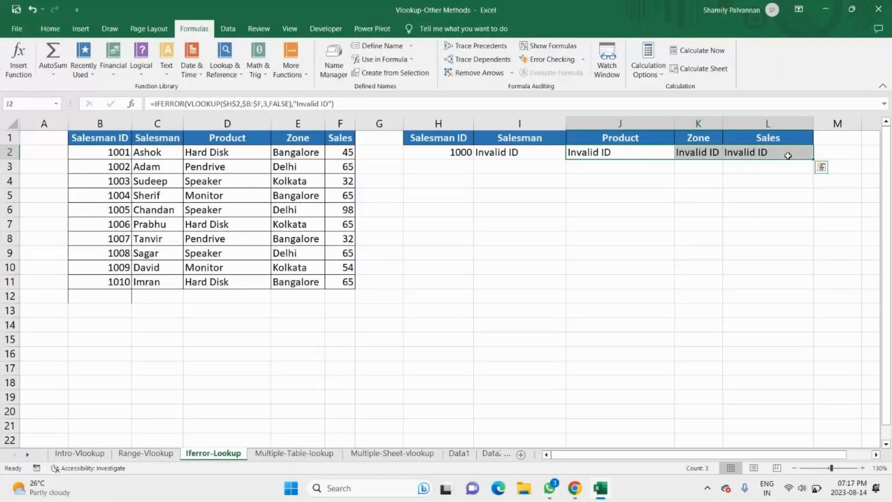
pyautogui.press('Delete')
# Step: Replace everything from the column index onward in the I2 formula with the start of a nested MATCH function
pyautogui.click(506, 153)
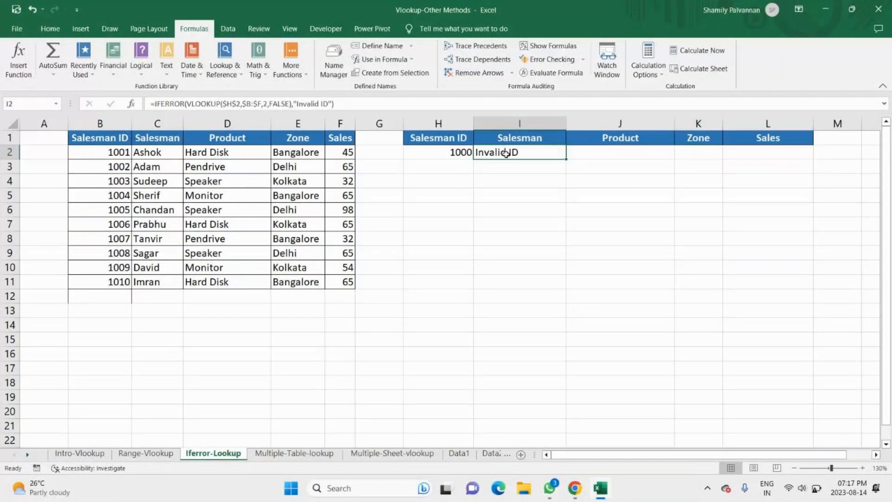
pyautogui.doubleClick(505, 153)
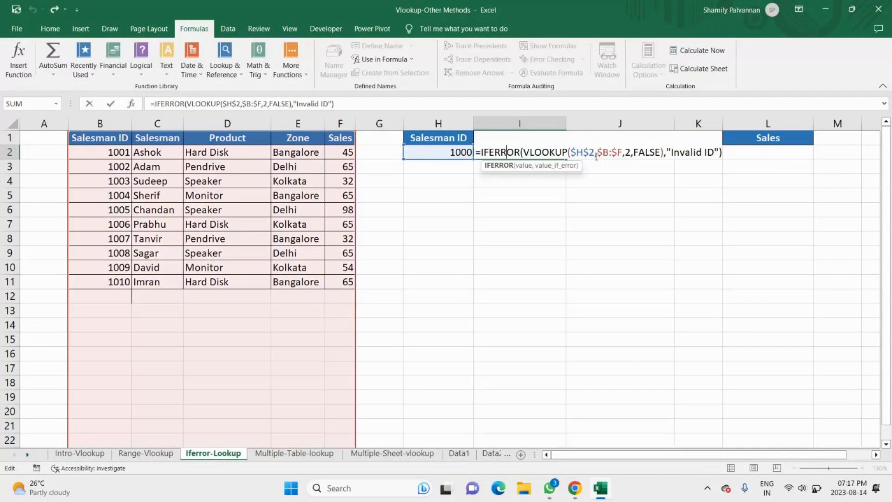
pyautogui.click(348, 103)
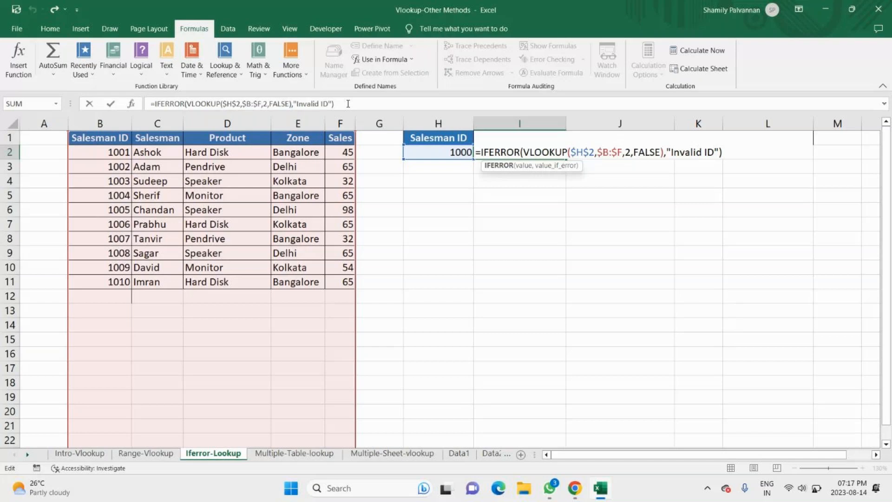
pyautogui.press('BackSpace')
pyautogui.press('BackSpace')
pyautogui.press('BackSpace')
pyautogui.press('BackSpace')
pyautogui.press('BackSpace')
pyautogui.press('BackSpace')
pyautogui.press('BackSpace')
pyautogui.press('BackSpace')
pyautogui.press('BackSpace')
pyautogui.press('BackSpace')
pyautogui.press('BackSpace')
pyautogui.press('BackSpace')
pyautogui.press('BackSpace')
pyautogui.press('BackSpace')
pyautogui.press('BackSpace')
pyautogui.press('BackSpace')
pyautogui.press('BackSpace')
pyautogui.press('BackSpace')
pyautogui.press('BackSpace')
pyautogui.press('BackSpace')
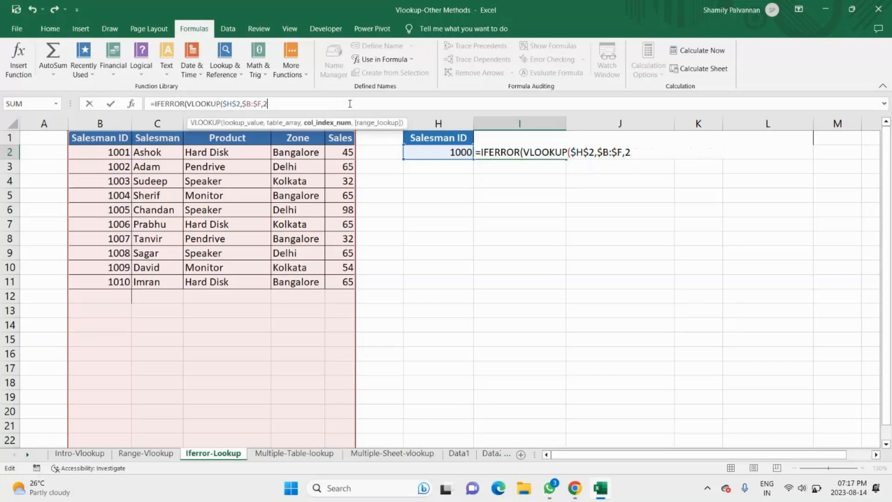
pyautogui.press('BackSpace')
pyautogui.write('matc')
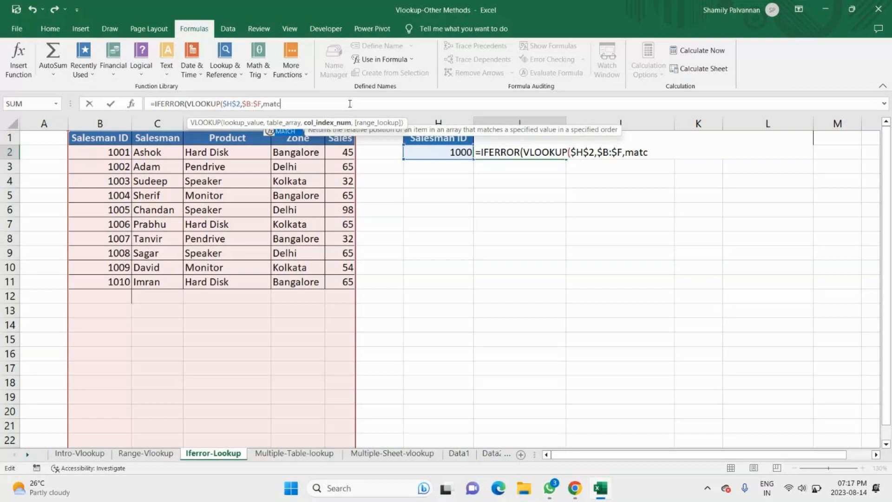
pyautogui.press('Tab')
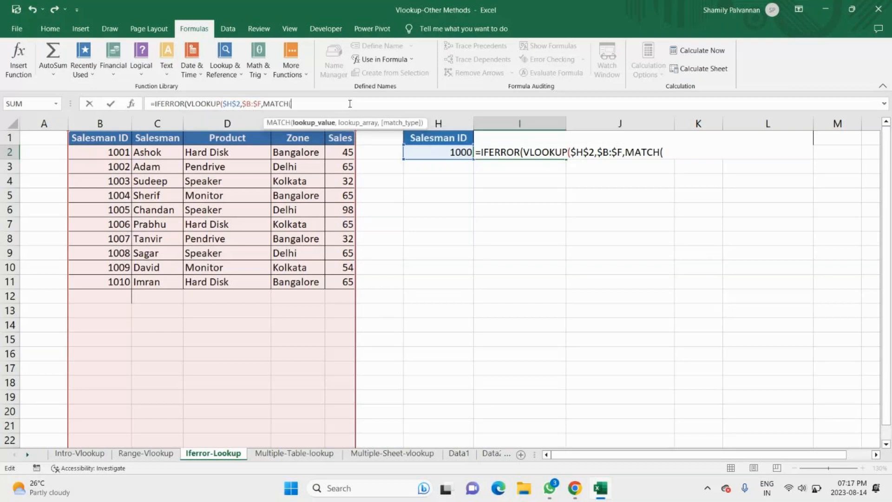
# Step: Set the nested MATCH's lookup value to I1 and continue to its lookup array argument
pyautogui.click(500, 137)
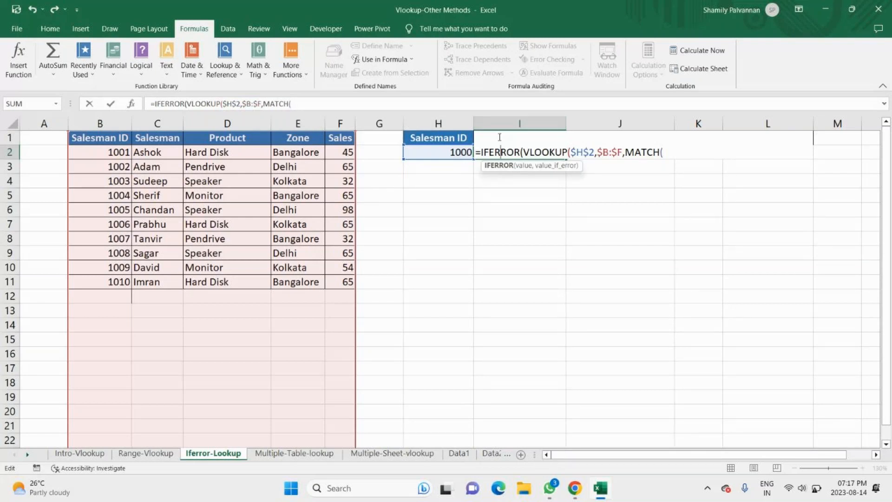
pyautogui.press('End')
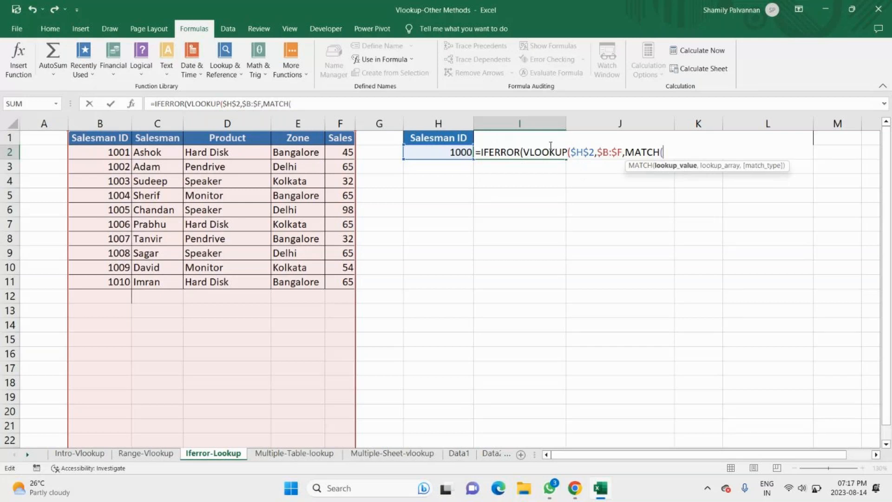
pyautogui.press('Return')
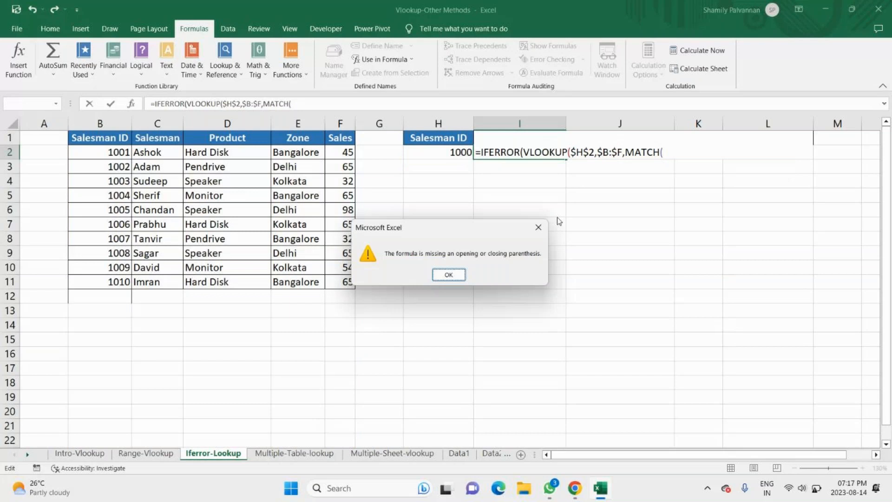
pyautogui.press('Return')
pyautogui.click(665, 152)
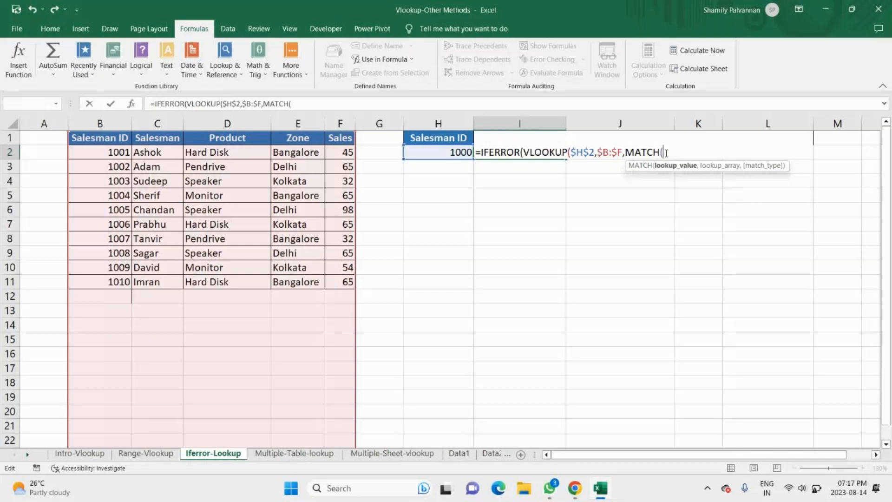
pyautogui.write('I1,')
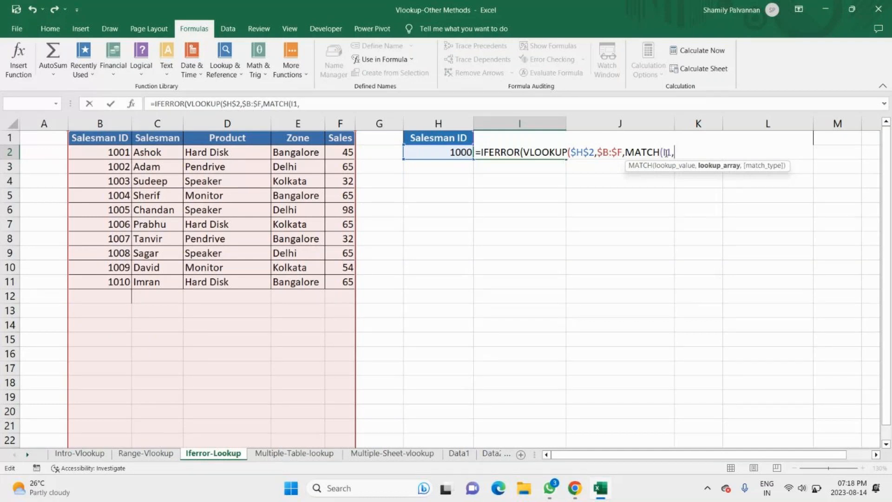
# Step: Set the nested MATCH's lookup array to the result table's header range H1:L1
pyautogui.click(446, 137)
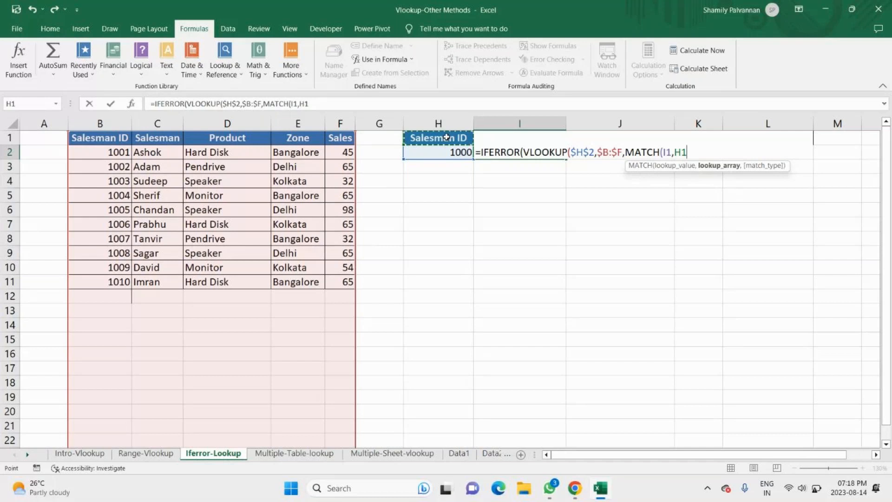
pyautogui.moveTo(447, 137); pyautogui.dragTo(656, 133)
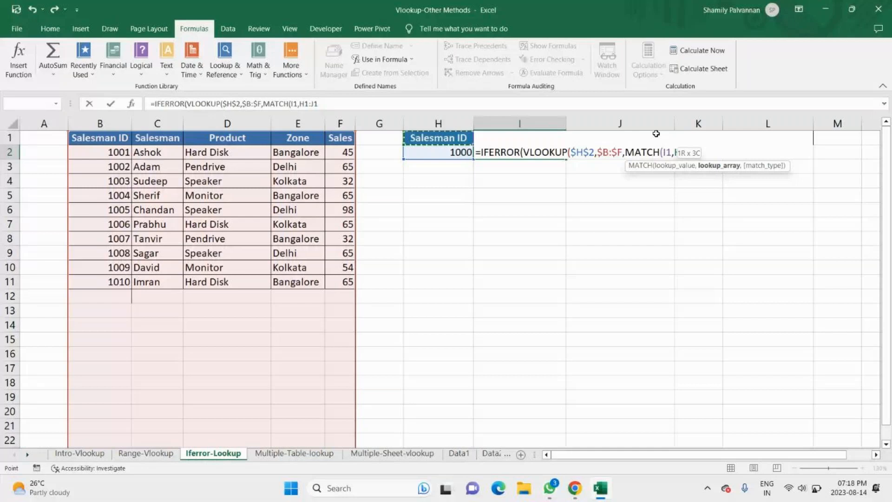
pyautogui.moveTo(656, 134); pyautogui.dragTo(754, 135)
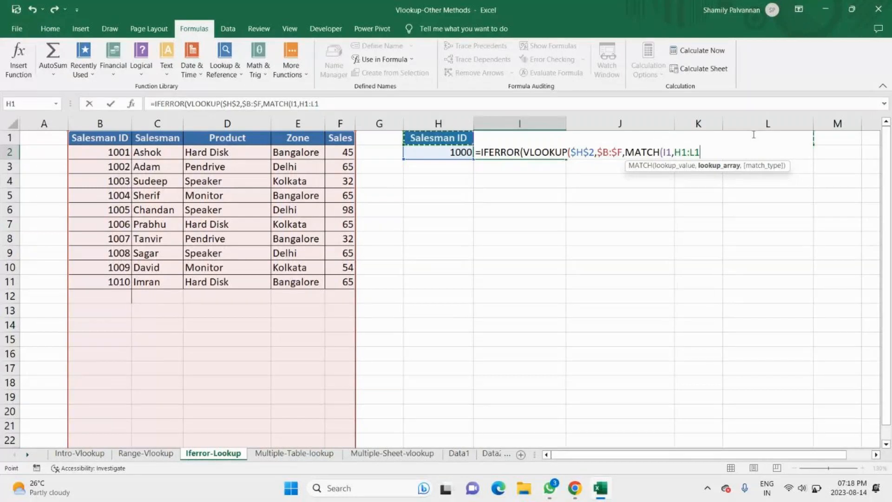